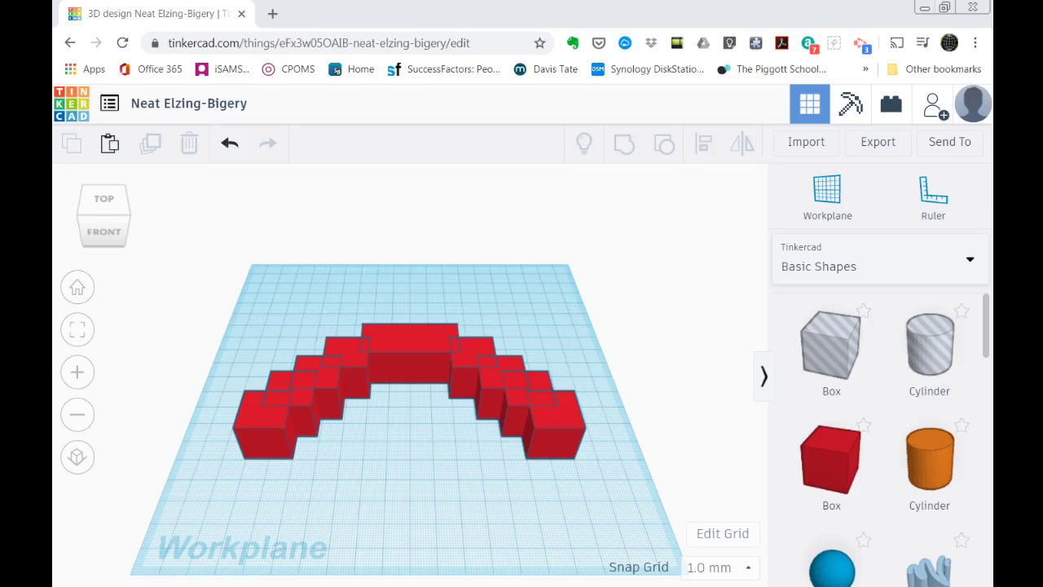
# Switch to the PowerPoint presentation, examine the curved stone staircase photos on slide 4, and return to the Tinkercad model.
pyautogui.moveTo(990, 80); pyautogui.dragTo(554, 133)
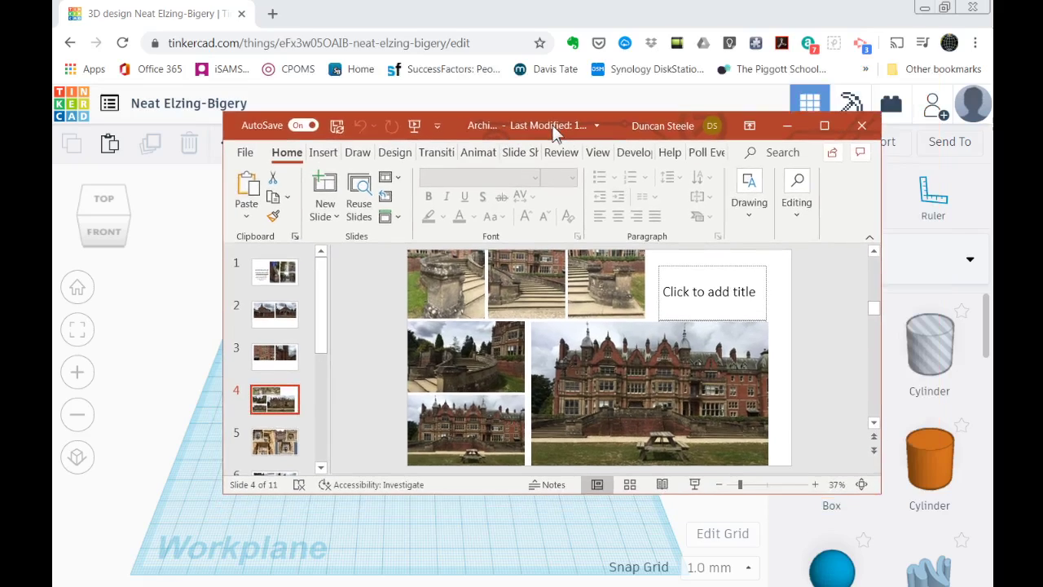
pyautogui.click(825, 127)
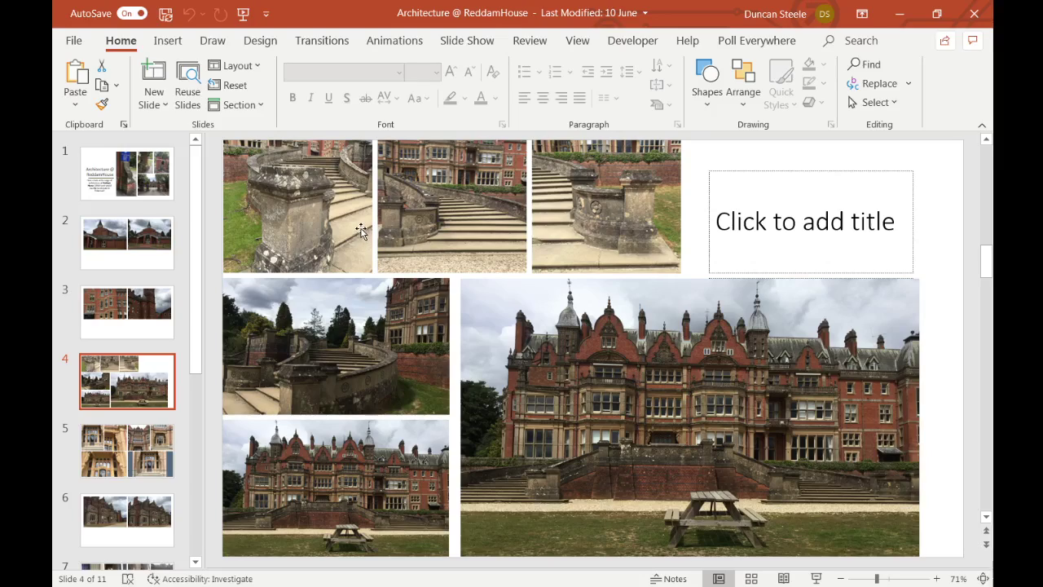
pyautogui.doubleClick(683, 14)
pyautogui.press('super+Down')
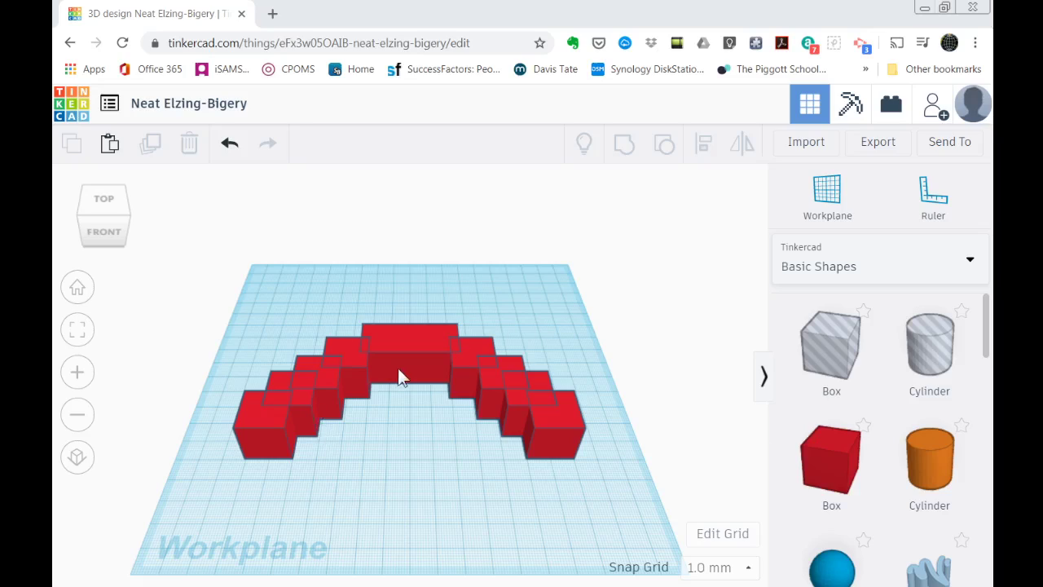
pyautogui.click(467, 354)
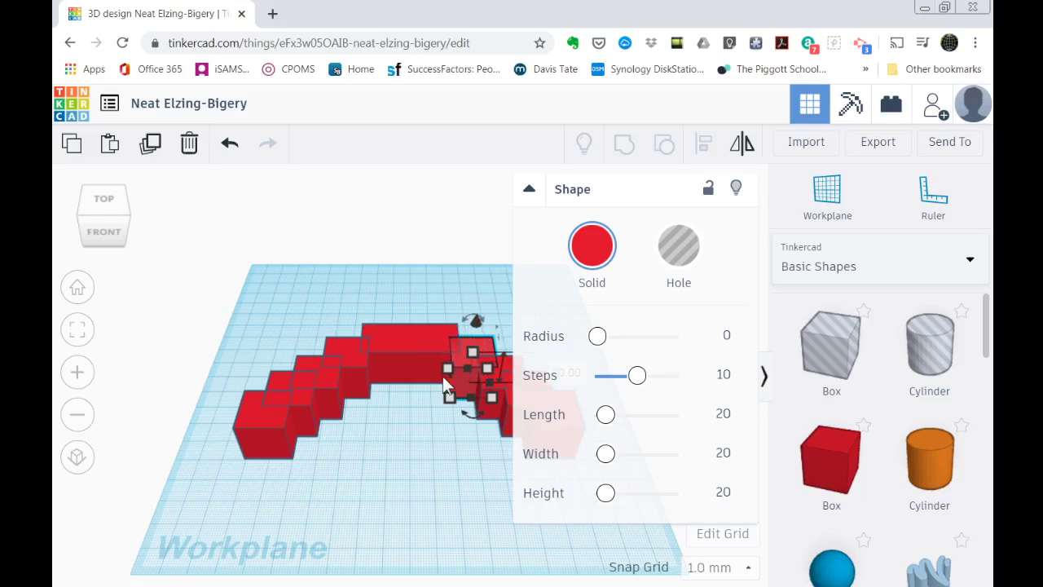
pyautogui.click(462, 415)
pyautogui.click(528, 194)
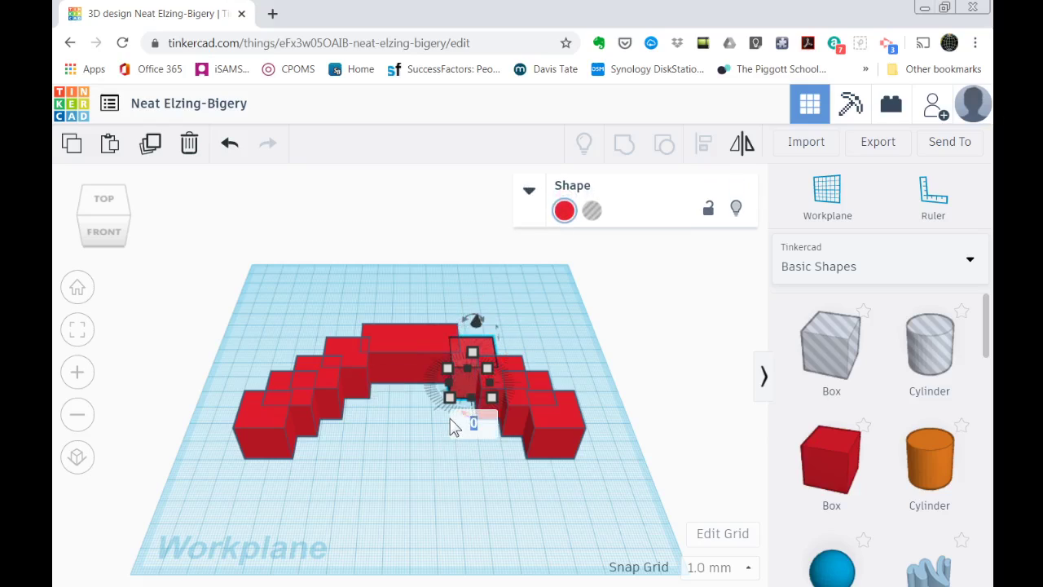
pyautogui.click(431, 425)
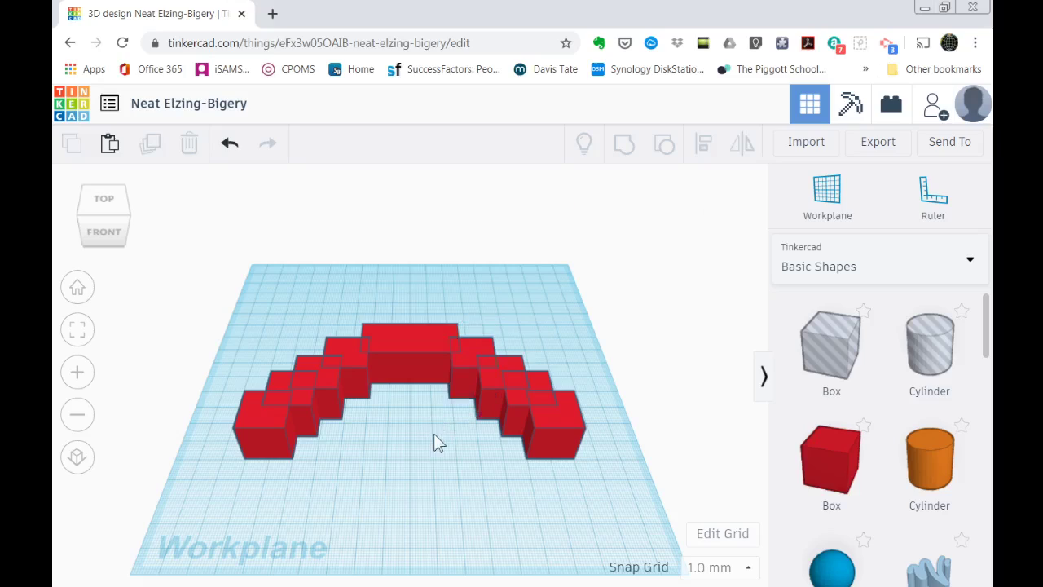
pyautogui.click(461, 381)
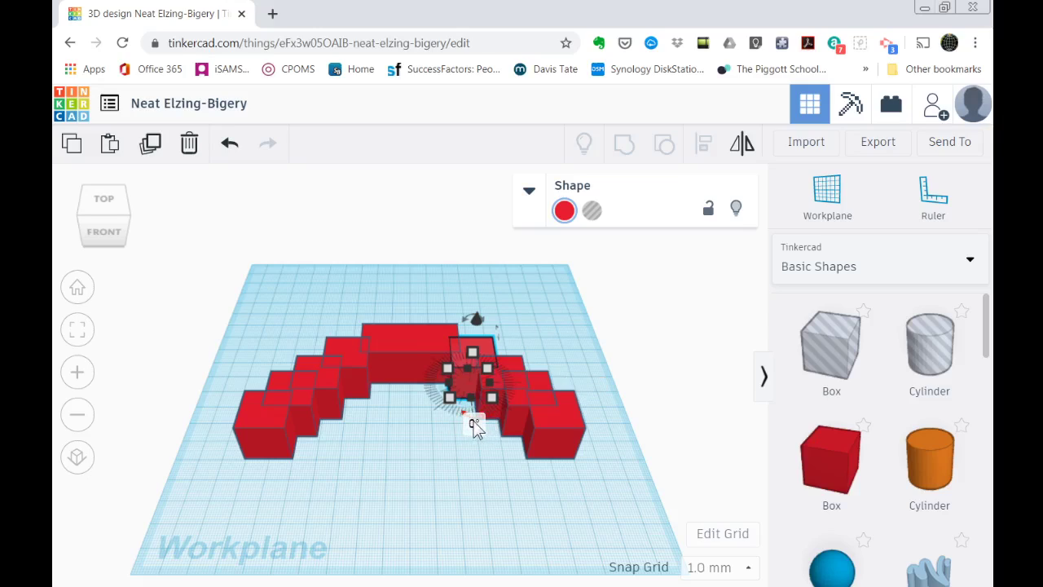
pyautogui.click(530, 191)
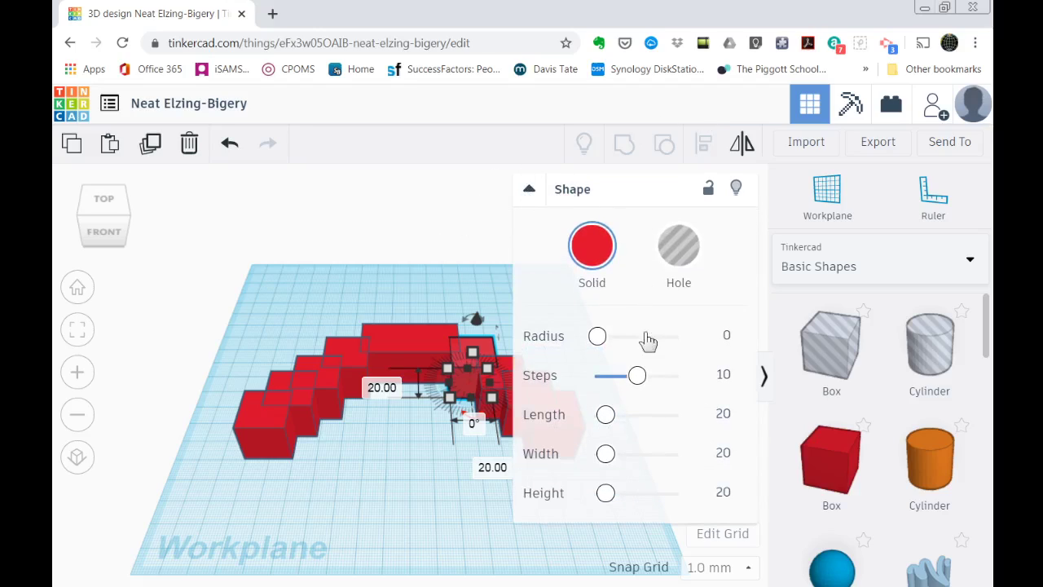
pyautogui.moveTo(598, 337)
pyautogui.mouseDown()
pyautogui.moveTo(607, 341)
pyautogui.moveTo(599, 336)
pyautogui.mouseUp()
pyautogui.click(434, 186)
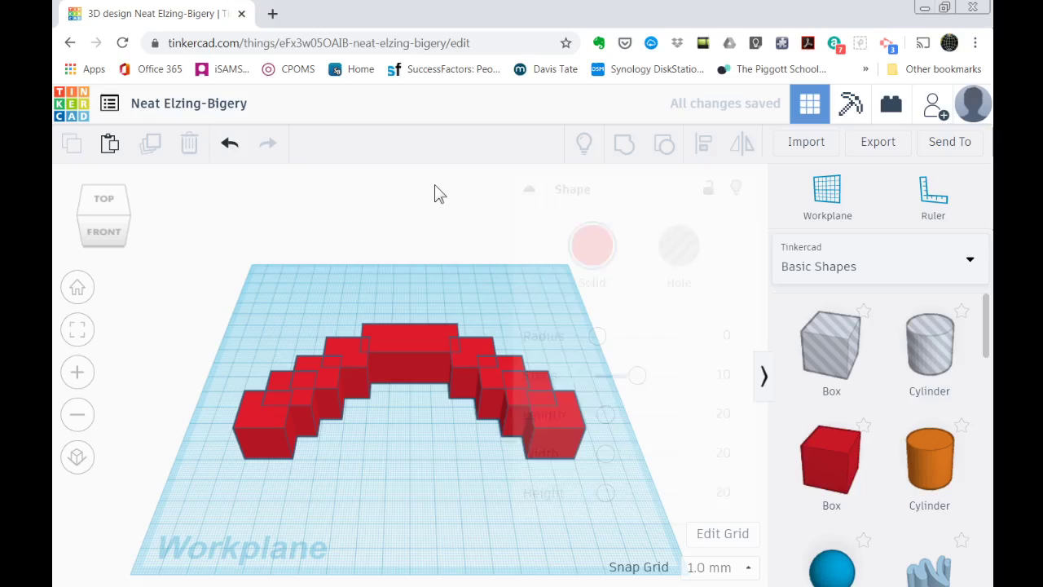
# Rotate the box adjoining the long centre block's right end 20° clockwise in plan, plus about 24° more.
pyautogui.click(456, 356)
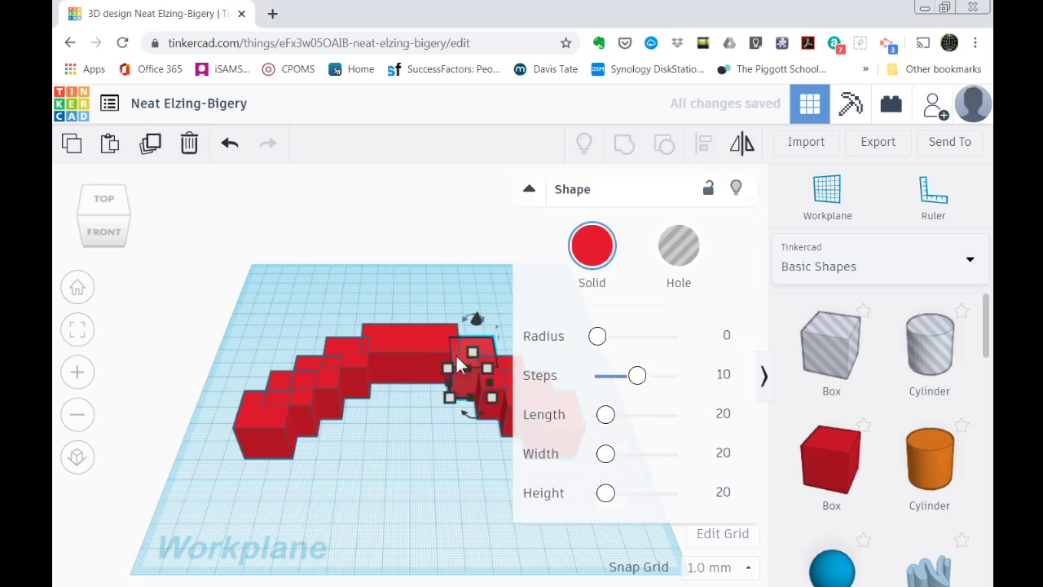
pyautogui.click(466, 414)
pyautogui.click(473, 423)
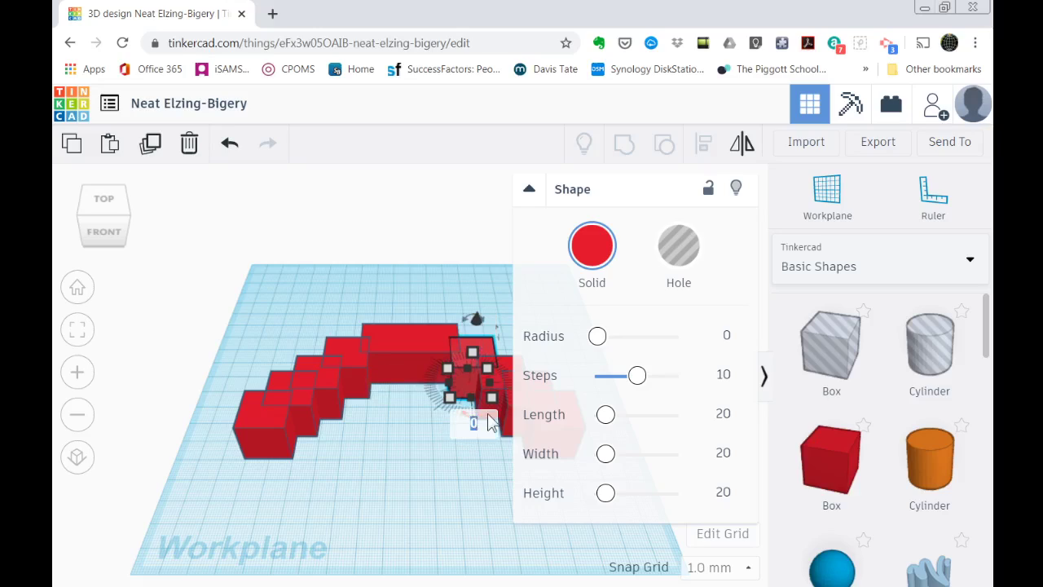
pyautogui.write('20')
pyautogui.press('Return')
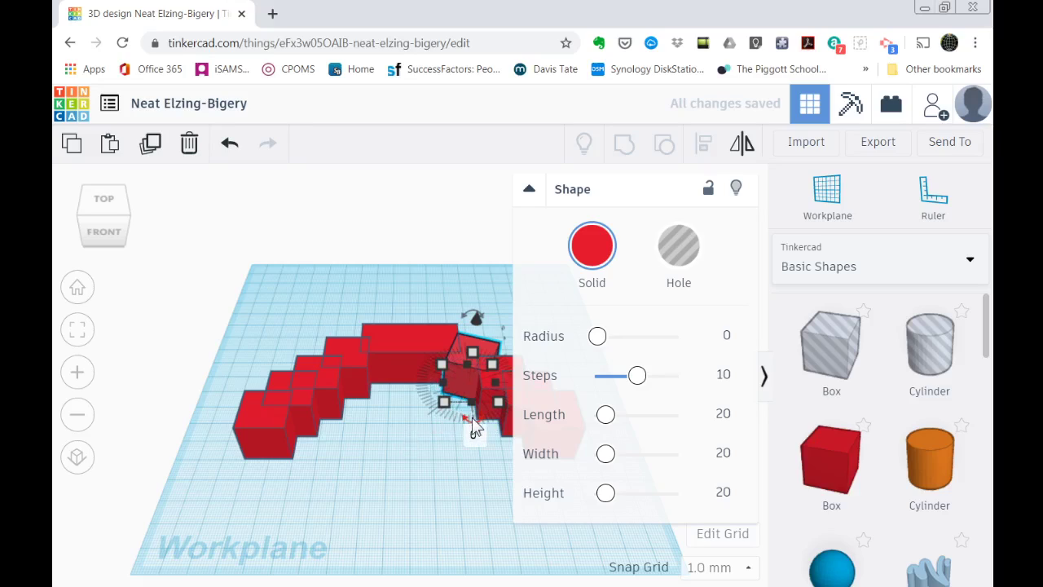
pyautogui.moveTo(472, 422); pyautogui.dragTo(447, 429)
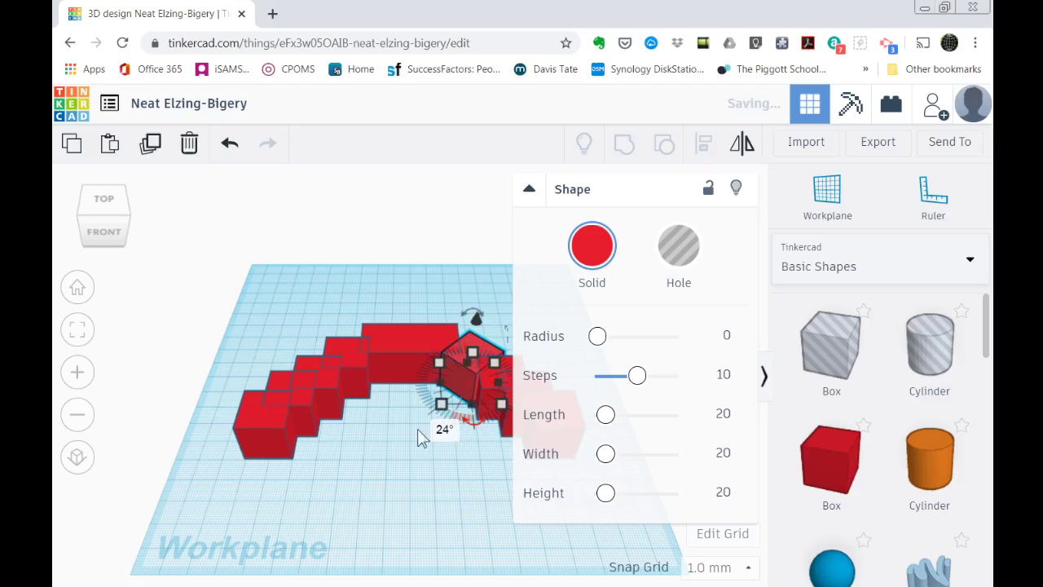
pyautogui.click(413, 432)
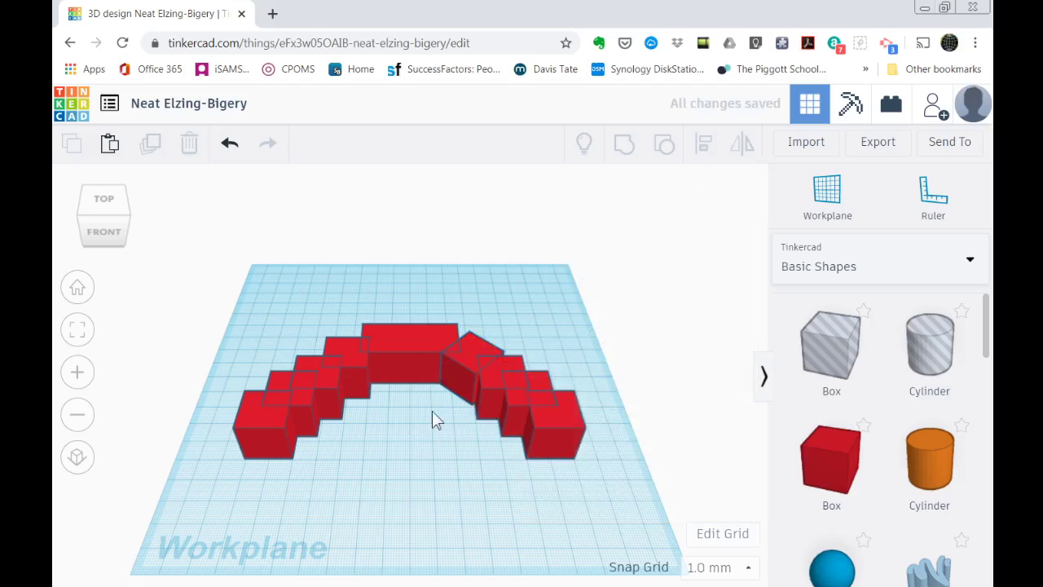
# Rotate the second box on the right side clockwise by 20° and somewhat more, and turn the first box back about 7°.
pyautogui.click(488, 399)
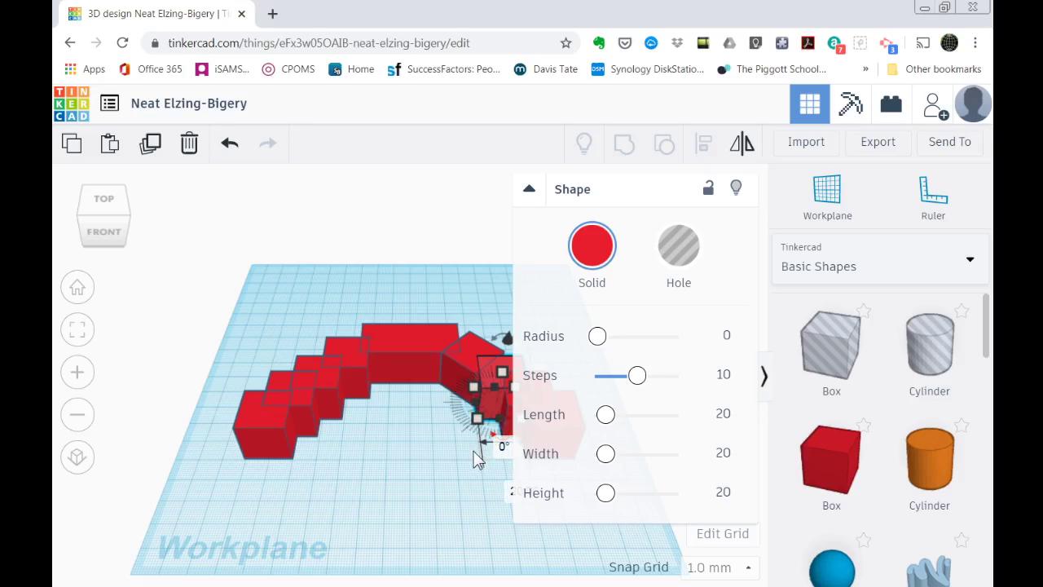
pyautogui.click(490, 446)
pyautogui.write('20')
pyautogui.press('Return')
pyautogui.click(529, 188)
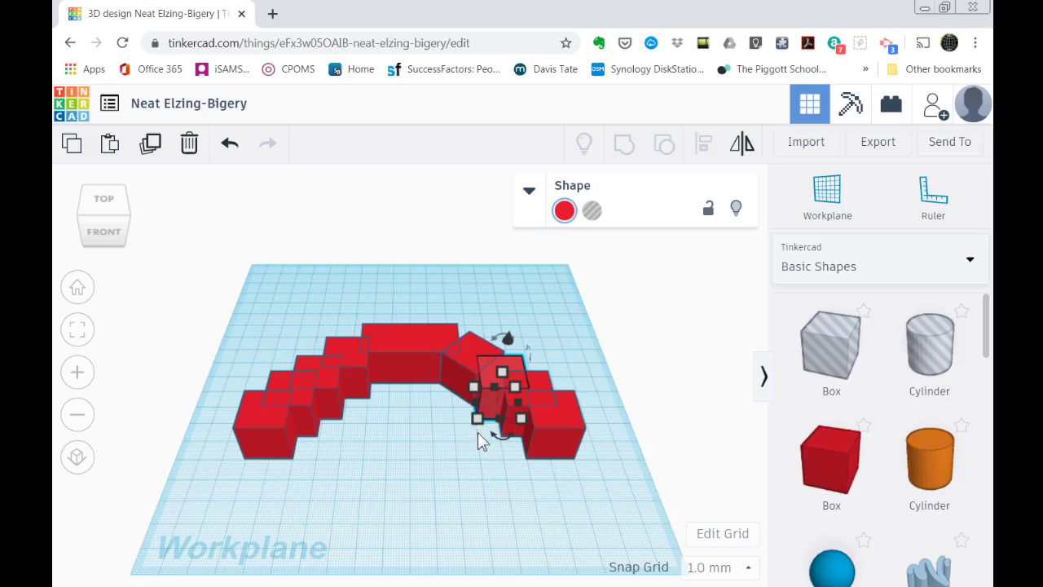
pyautogui.moveTo(439, 443); pyautogui.dragTo(498, 428)
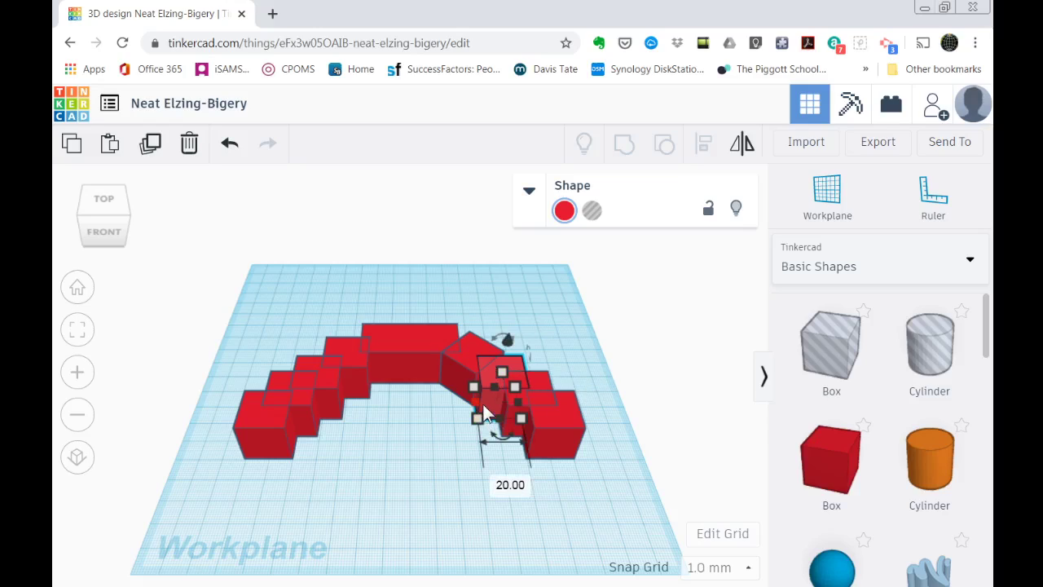
pyautogui.click(502, 441)
pyautogui.write('6')
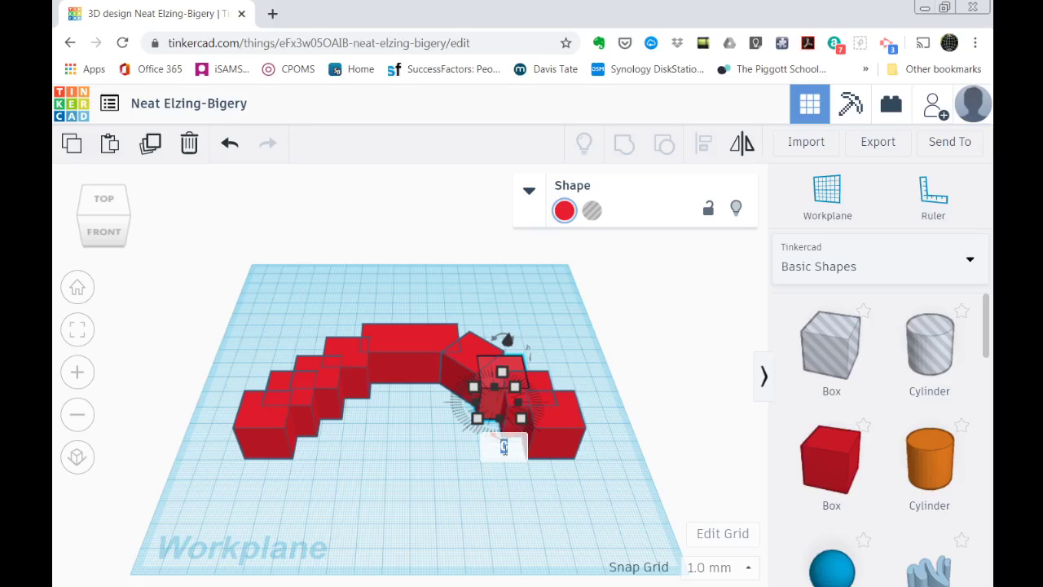
pyautogui.write('20')
pyautogui.press('Return')
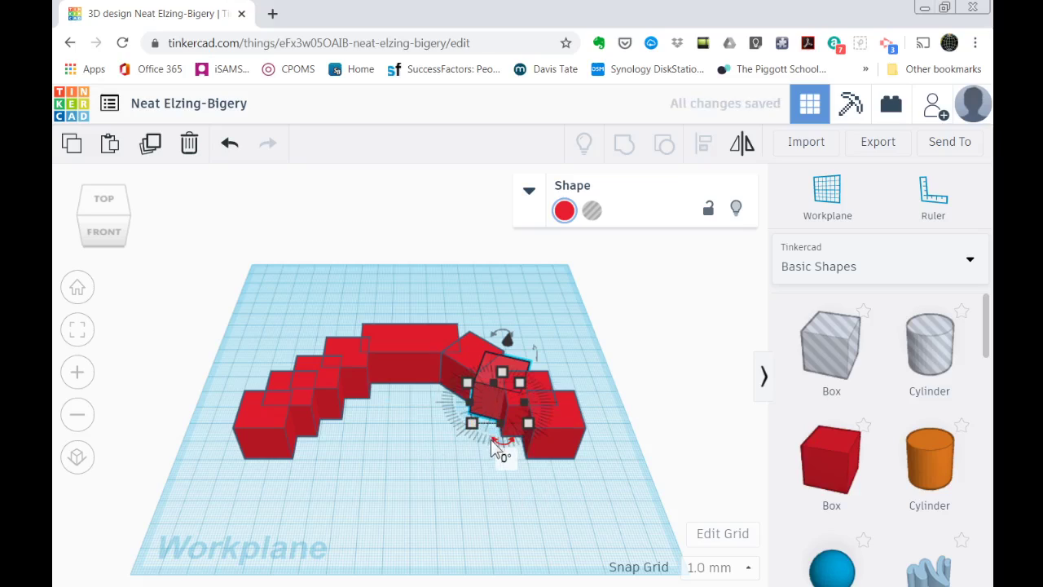
pyautogui.moveTo(499, 450); pyautogui.dragTo(461, 439)
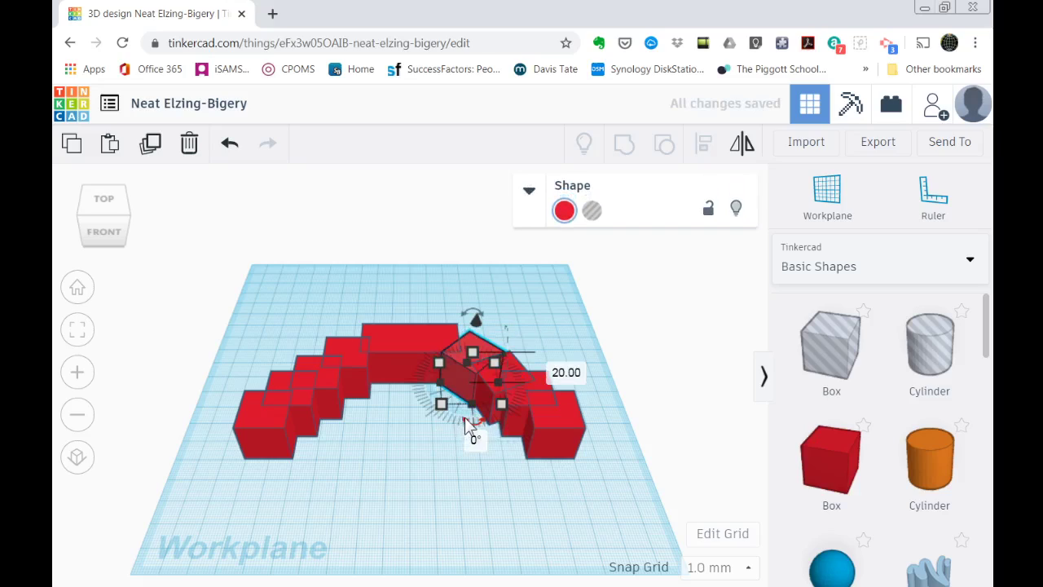
pyautogui.moveTo(471, 424); pyautogui.dragTo(480, 425)
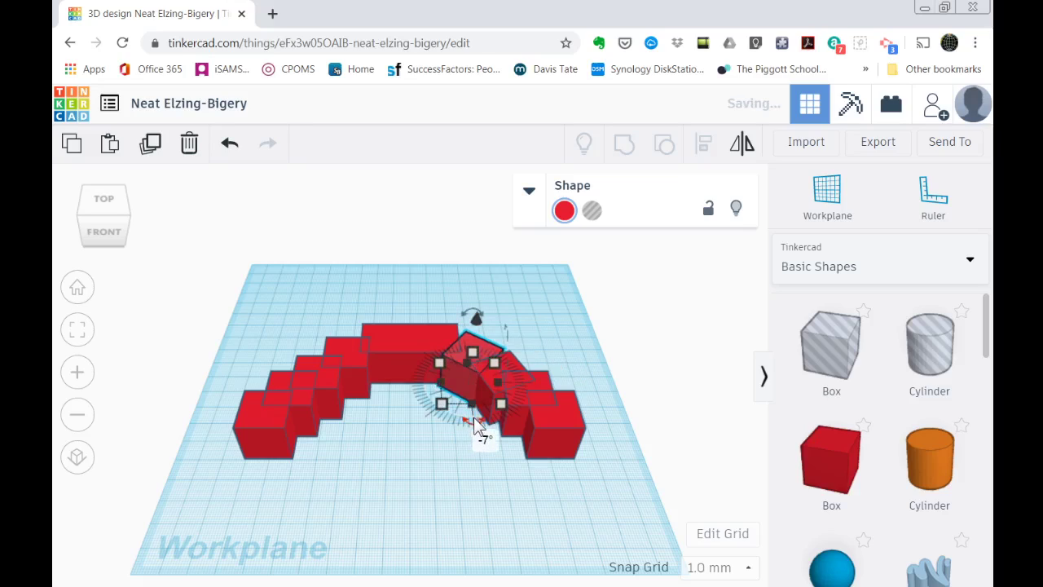
# Reposition the third and end boxes on the right side so the curve continues toward the front of the workplane.
pyautogui.click(520, 405)
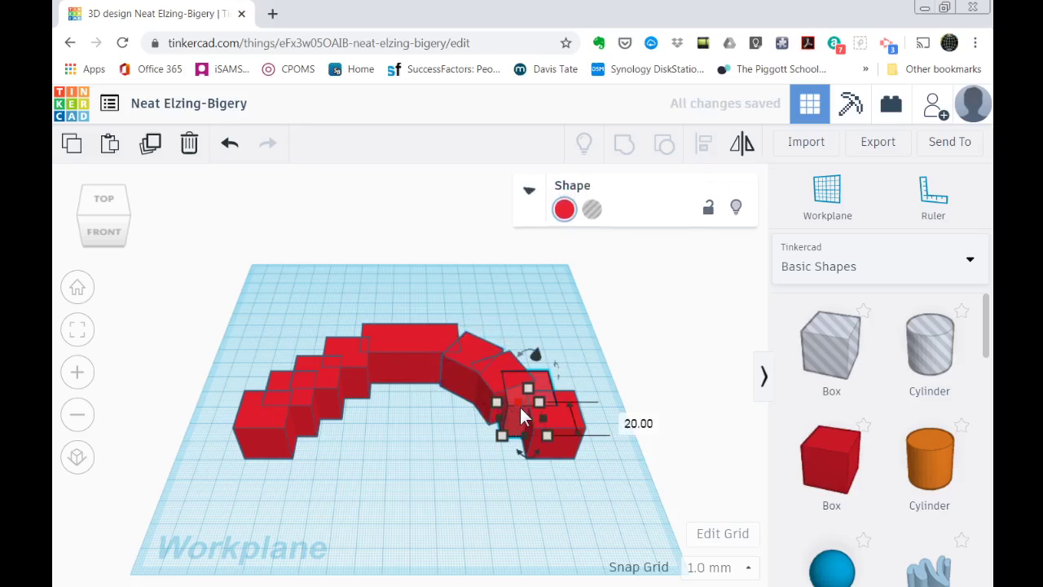
pyautogui.click(571, 422)
pyautogui.moveTo(571, 421); pyautogui.dragTo(627, 417)
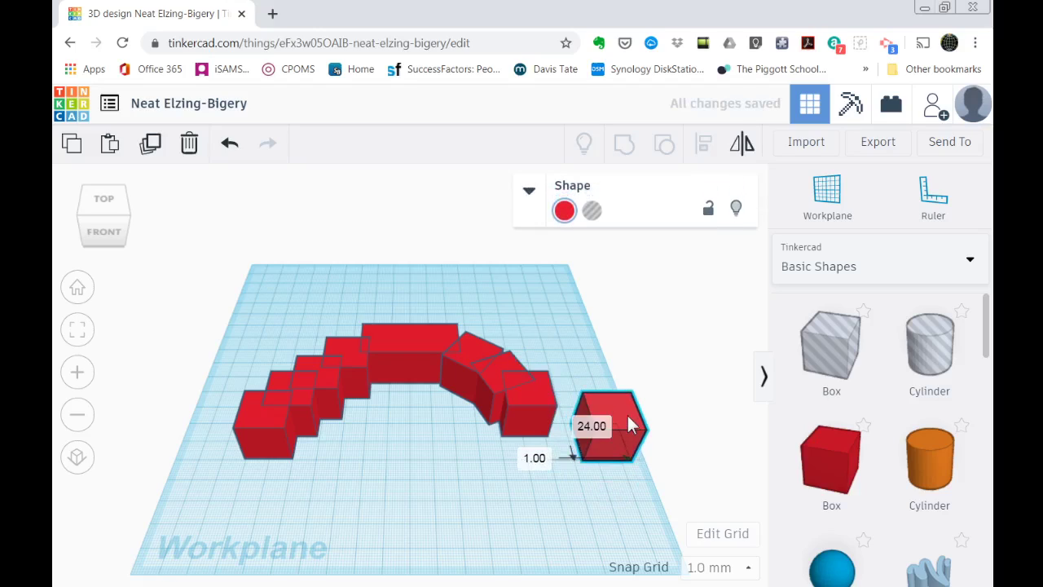
pyautogui.moveTo(522, 400); pyautogui.dragTo(515, 414)
pyautogui.click(387, 416)
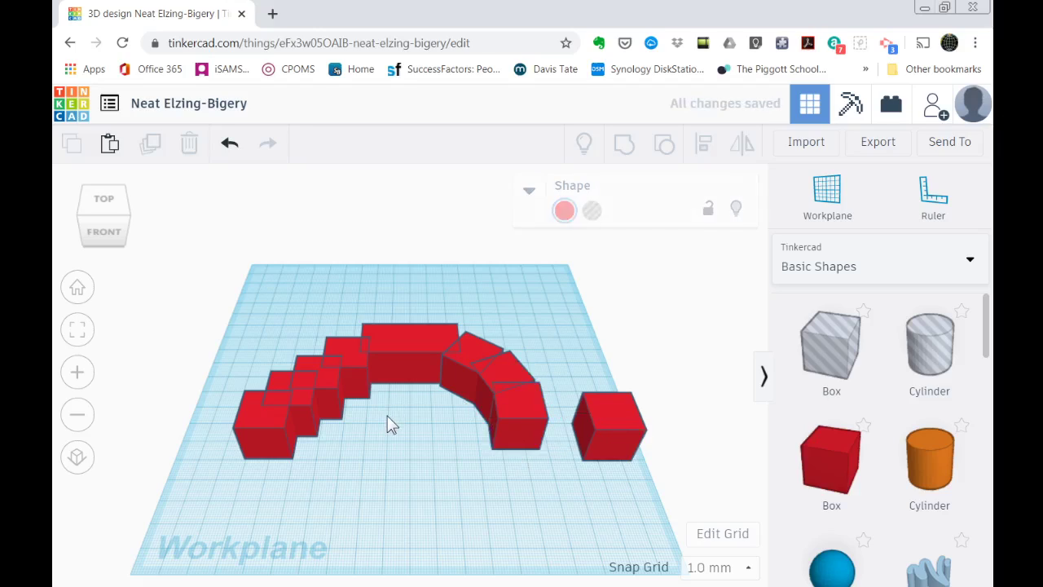
pyautogui.moveTo(609, 420); pyautogui.dragTo(519, 440)
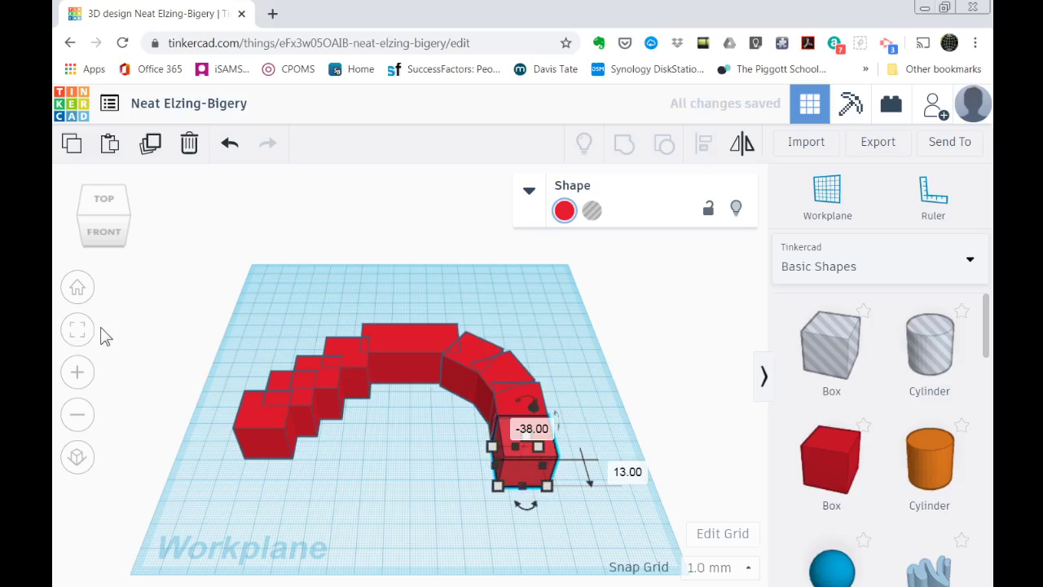
pyautogui.click(211, 327)
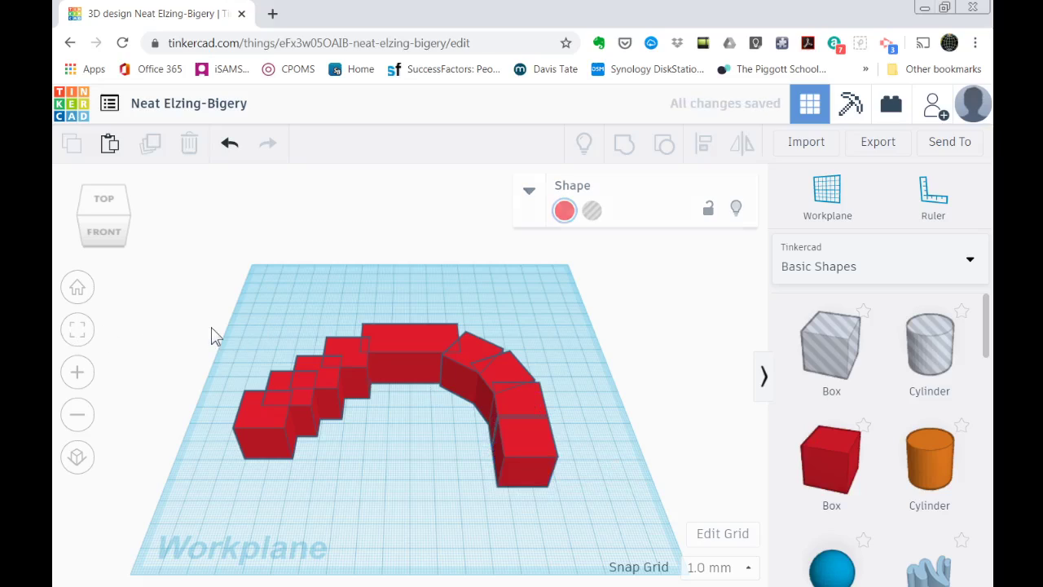
# Delete the four stepped boxes on the left side of the arch.
pyautogui.click(273, 423)
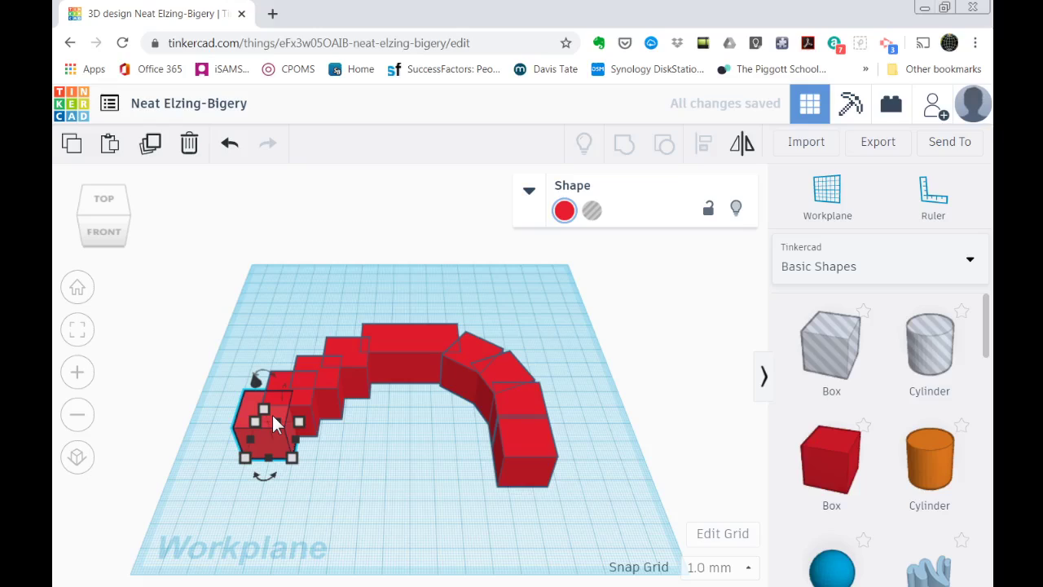
pyautogui.press('Delete')
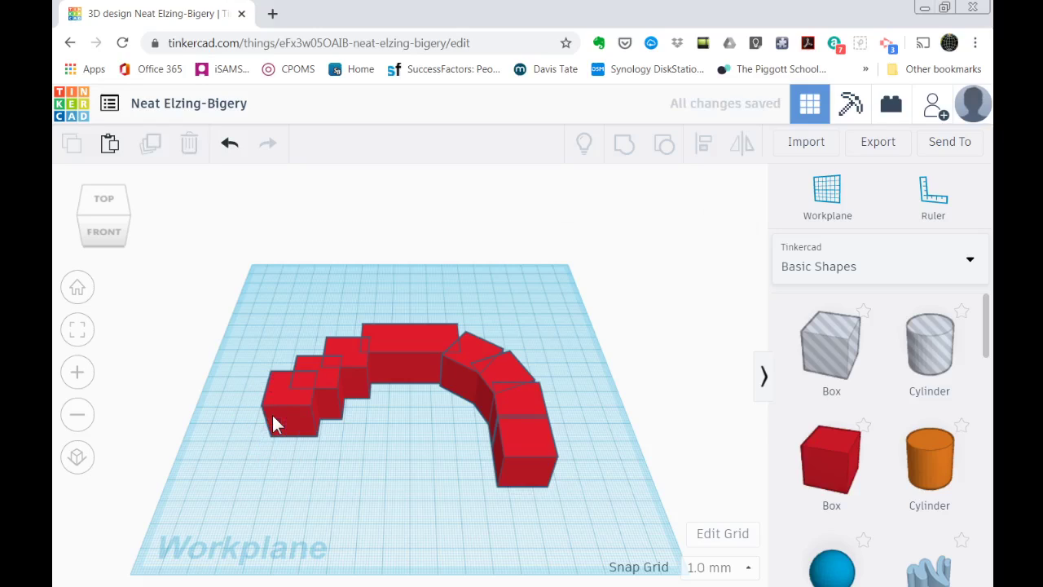
pyautogui.click(295, 403)
pyautogui.press('Delete')
pyautogui.click(301, 386)
pyautogui.press('Delete')
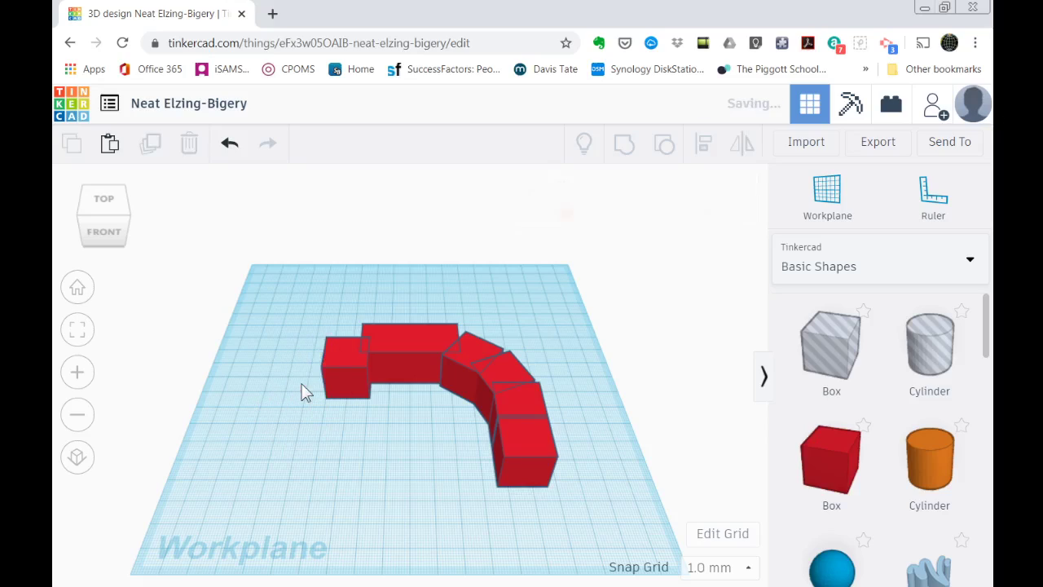
pyautogui.click(330, 362)
pyautogui.press('Delete')
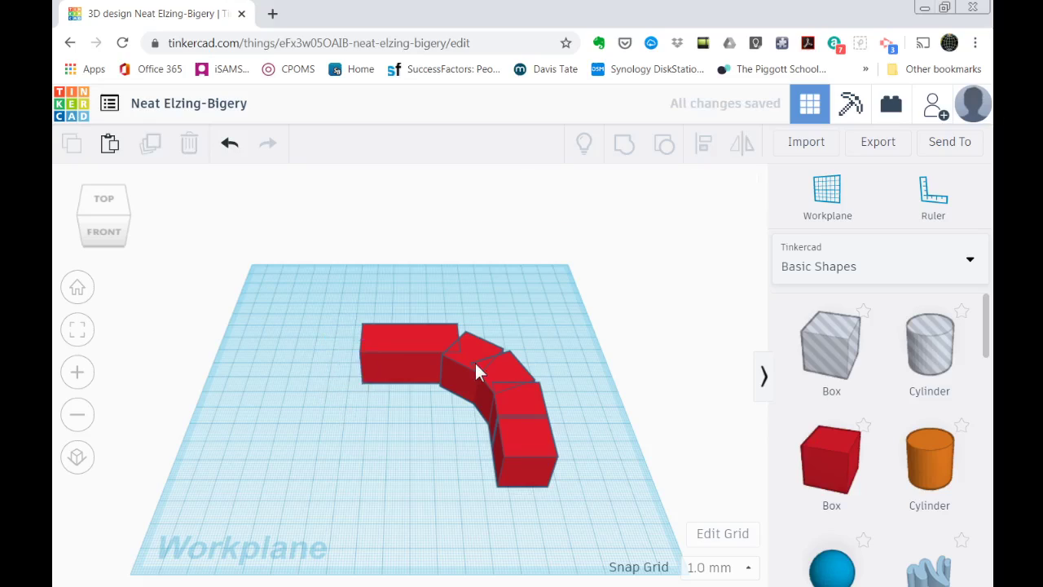
# Select the four boxes forming the right-hand curve and paste a copy of them.
pyautogui.click(471, 363)
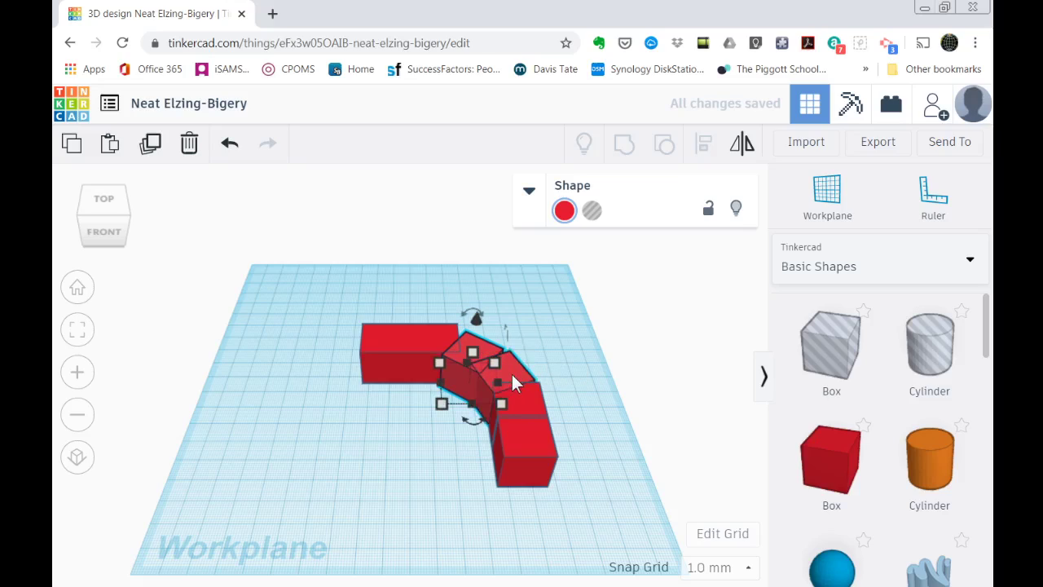
pyautogui.keyDown('shift'); pyautogui.click(512, 411); pyautogui.keyUp('shift')
pyautogui.keyDown('shift'); pyautogui.click(535, 398); pyautogui.keyUp('shift')
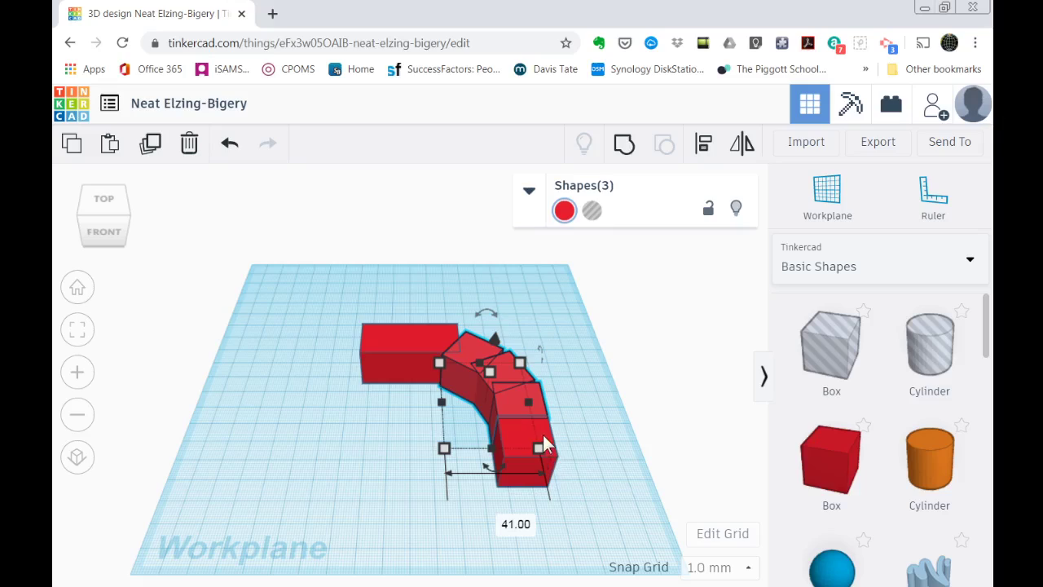
pyautogui.keyDown('shift'); pyautogui.click(543, 434); pyautogui.keyUp('shift')
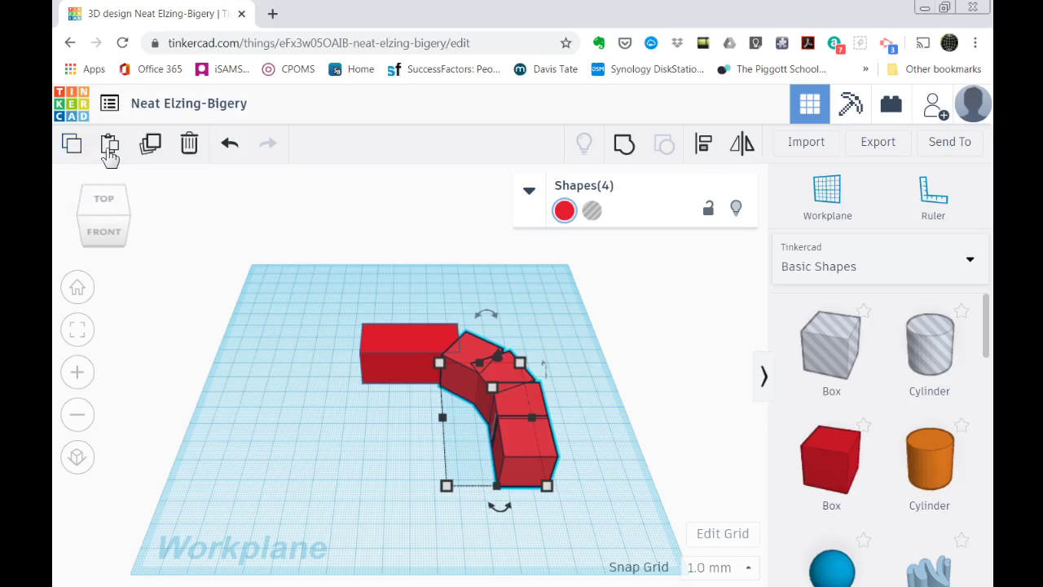
pyautogui.click(110, 155)
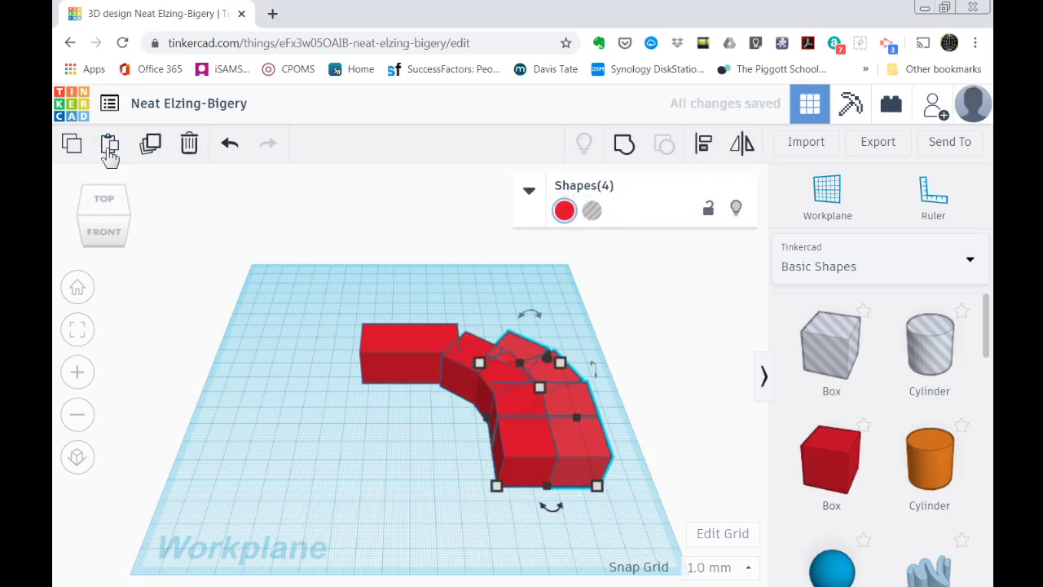
# Move the pasted four-box curve across the arch to the left side of the large back box.
pyautogui.press('Left')
pyautogui.press('Left')
pyautogui.press('Left')
pyautogui.press('Left')
pyautogui.press('Left')
pyautogui.press('Left')
pyautogui.press('Left')
pyautogui.press('Left')
pyautogui.press('Left')
pyautogui.press('Left')
pyautogui.press('Left')
pyautogui.press('Left')
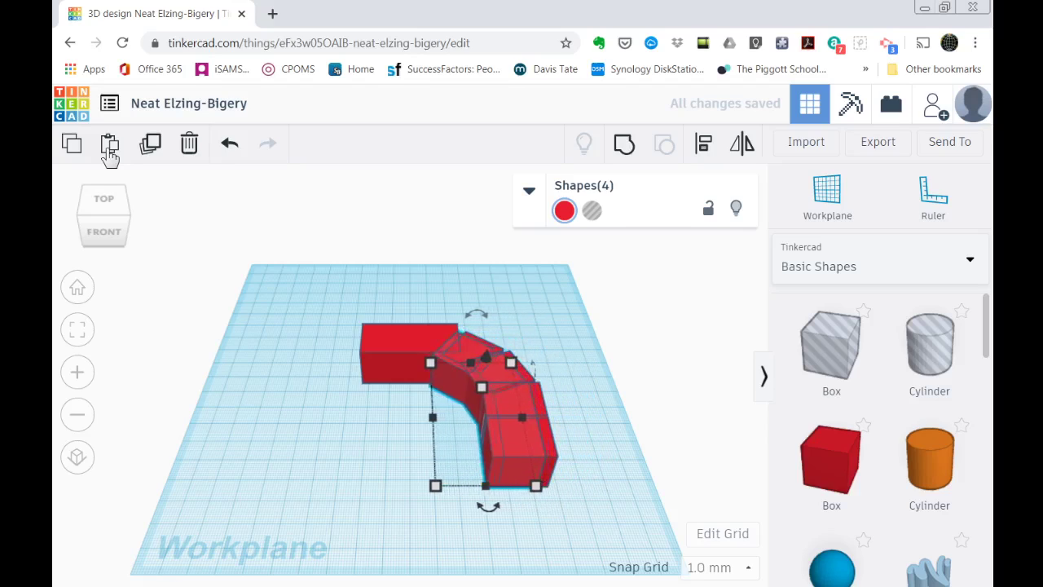
pyautogui.press('Left')
pyautogui.press('Left')
pyautogui.press('Left')
pyautogui.press('Left')
pyautogui.press('Left')
pyautogui.press('Left')
pyautogui.press('Left')
pyautogui.press('Left')
pyautogui.press('Left')
pyautogui.press('Left')
pyautogui.press('Left')
pyautogui.press('Left')
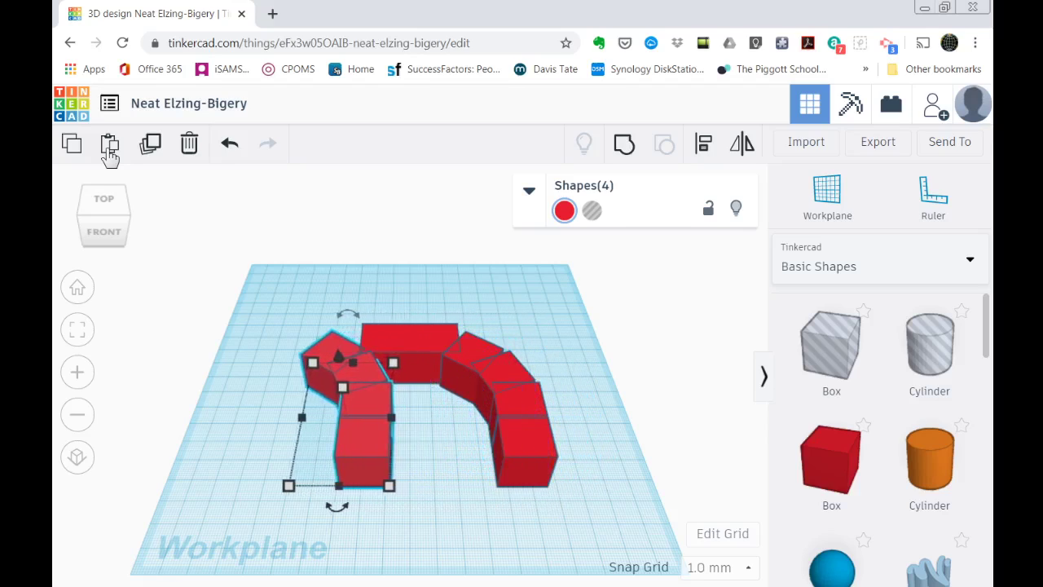
pyautogui.press('Left')
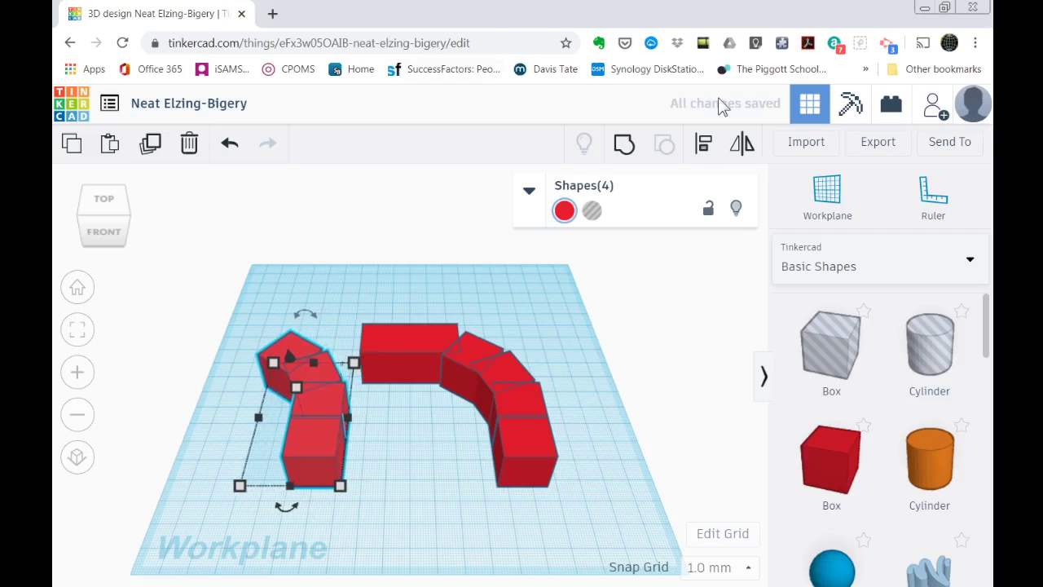
# Mirror the copied curve left to right and shift it right until it meets the large back box.
pyautogui.click(745, 147)
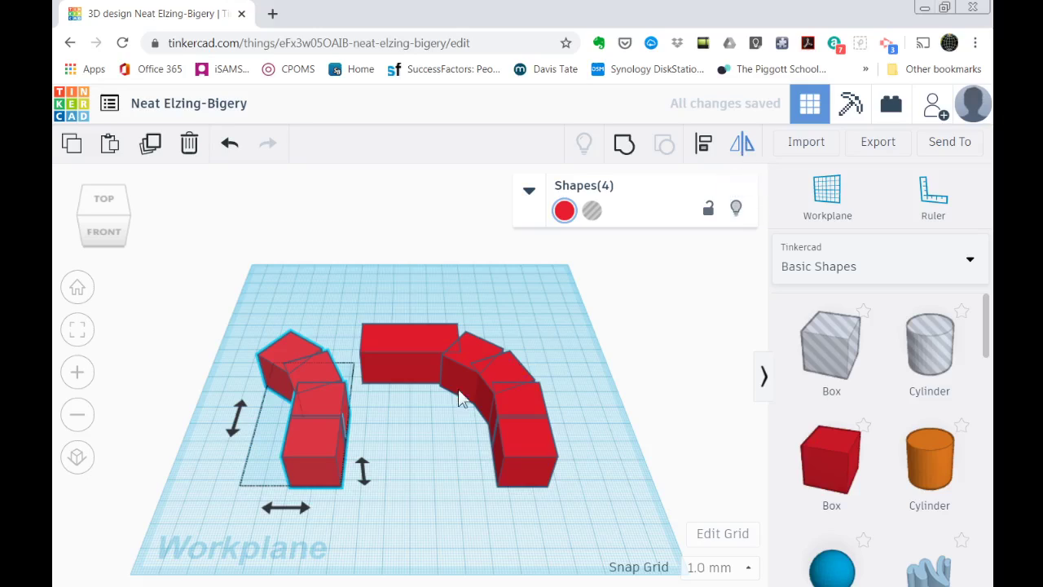
pyautogui.click(291, 512)
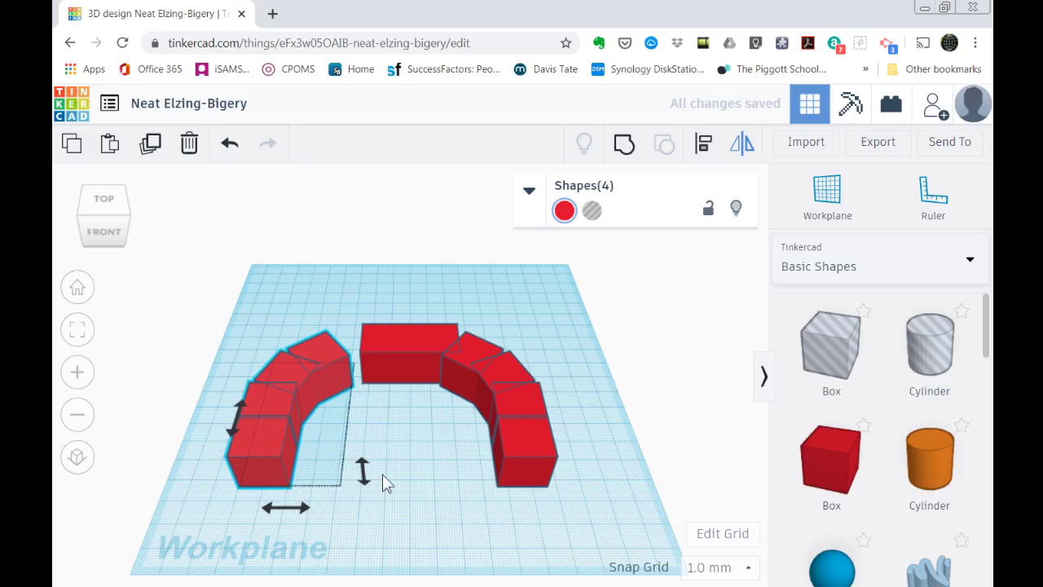
pyautogui.press('Right')
pyautogui.press('Right')
pyautogui.press('Right')
pyautogui.press('Right')
pyautogui.press('Right')
pyautogui.press('Right')
pyautogui.press('Right')
pyautogui.press('Right')
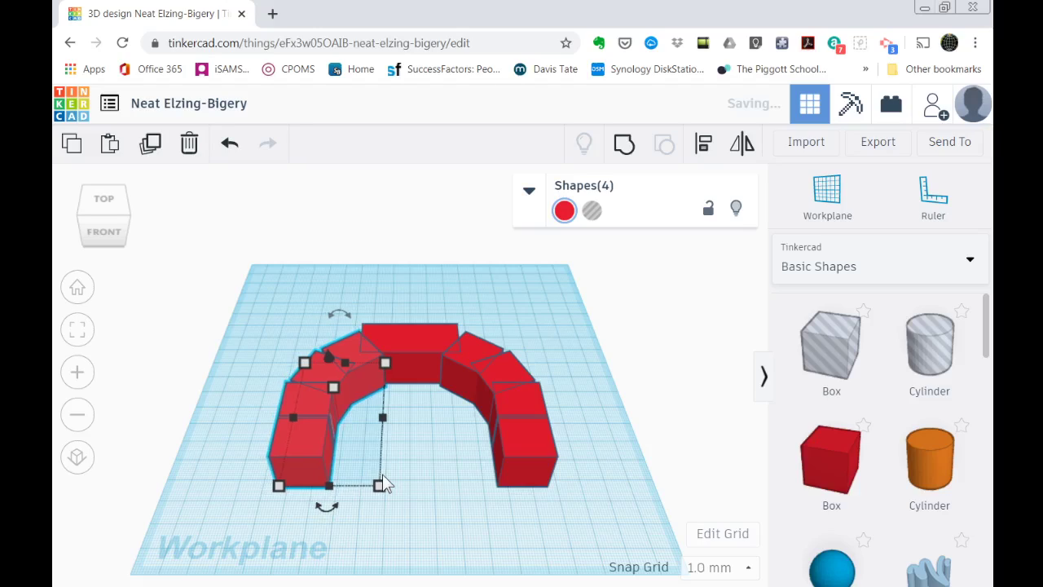
pyautogui.press('Right')
pyautogui.press('Left')
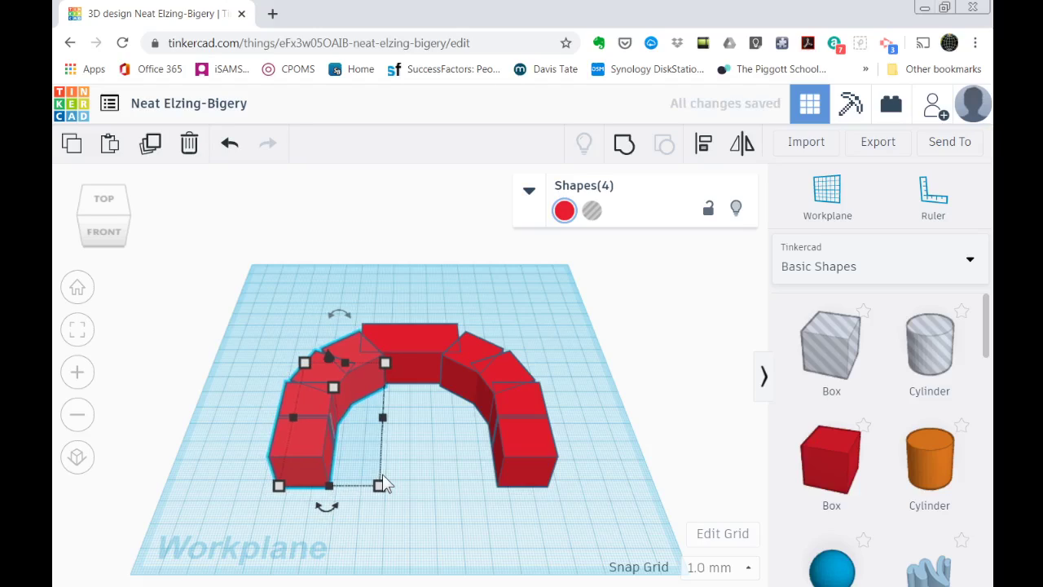
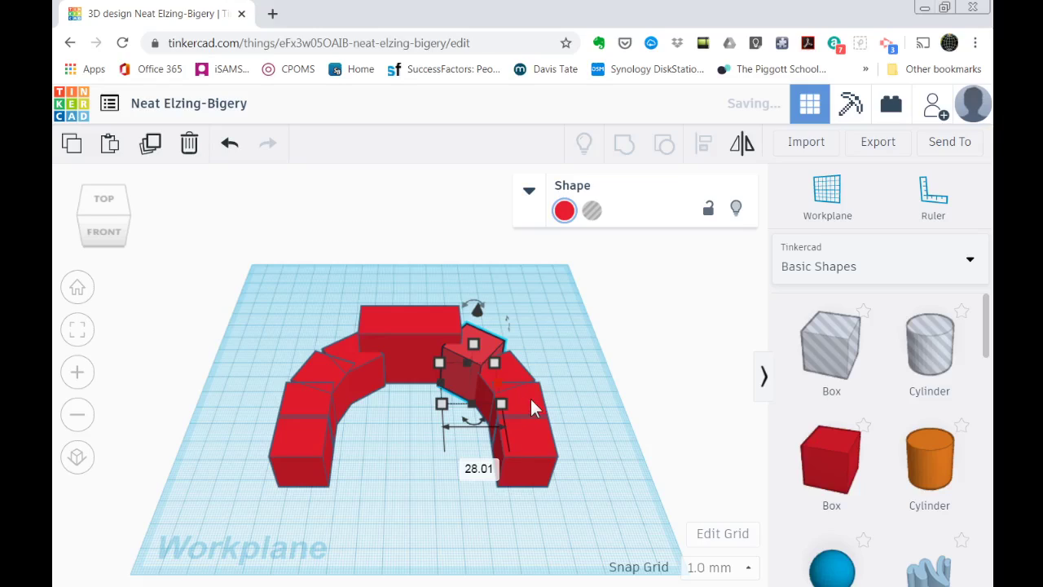
# Set the height of the right-hand end box to 13 mm and of the third right-hand box to 16 mm.
pyautogui.hotkey('ctrl', 'z')
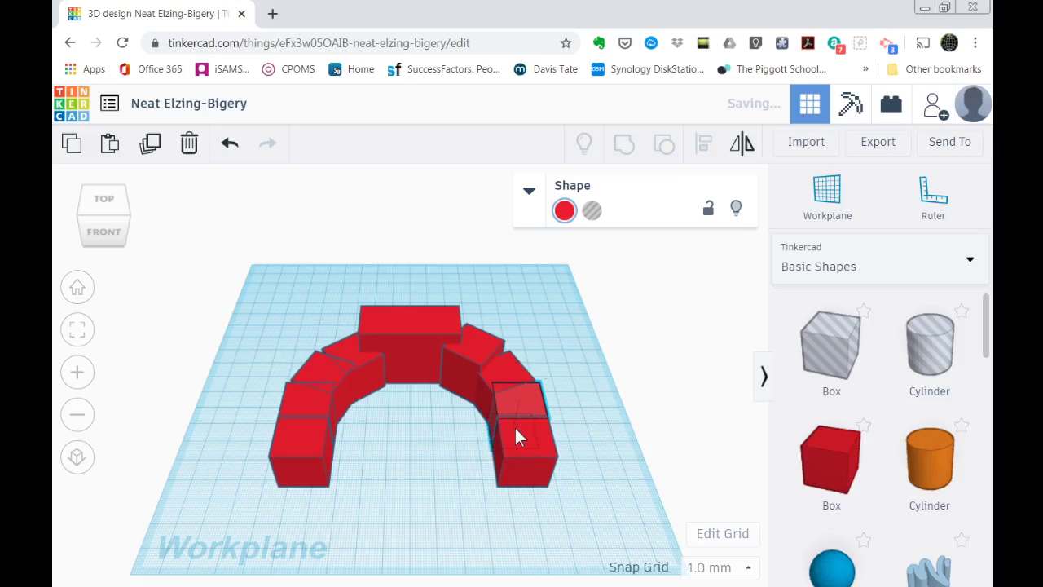
pyautogui.click(509, 405)
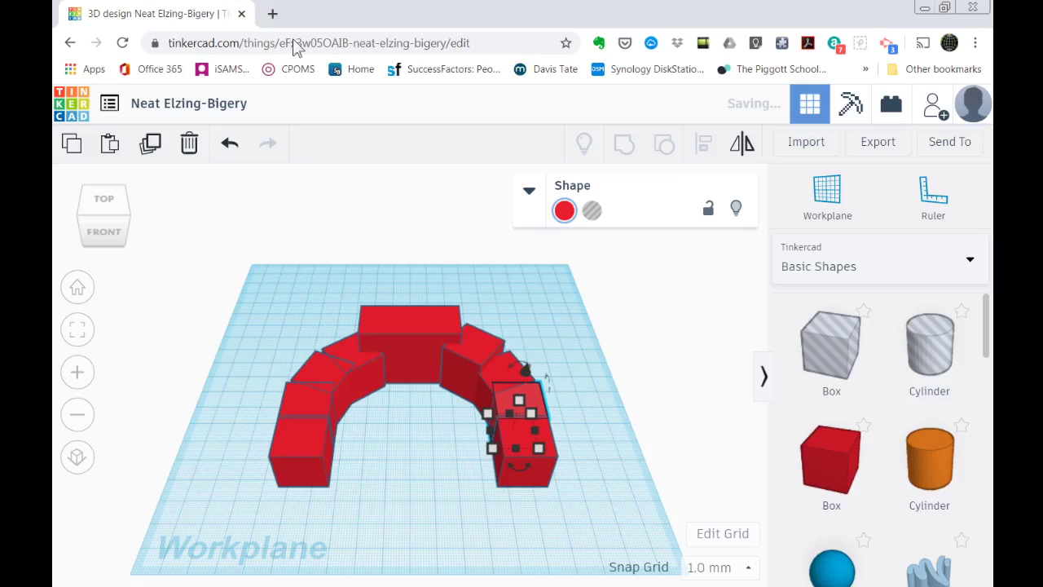
pyautogui.click(707, 206)
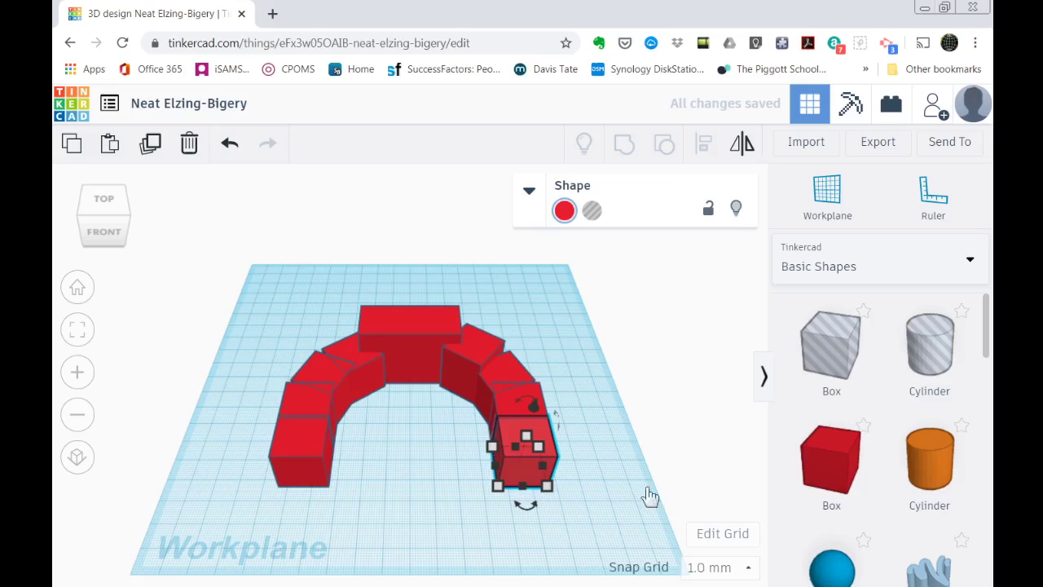
pyautogui.moveTo(536, 445)
pyautogui.mouseDown()
pyautogui.moveTo(528, 471)
pyautogui.moveTo(539, 470)
pyautogui.moveTo(523, 452)
pyautogui.mouseUp()
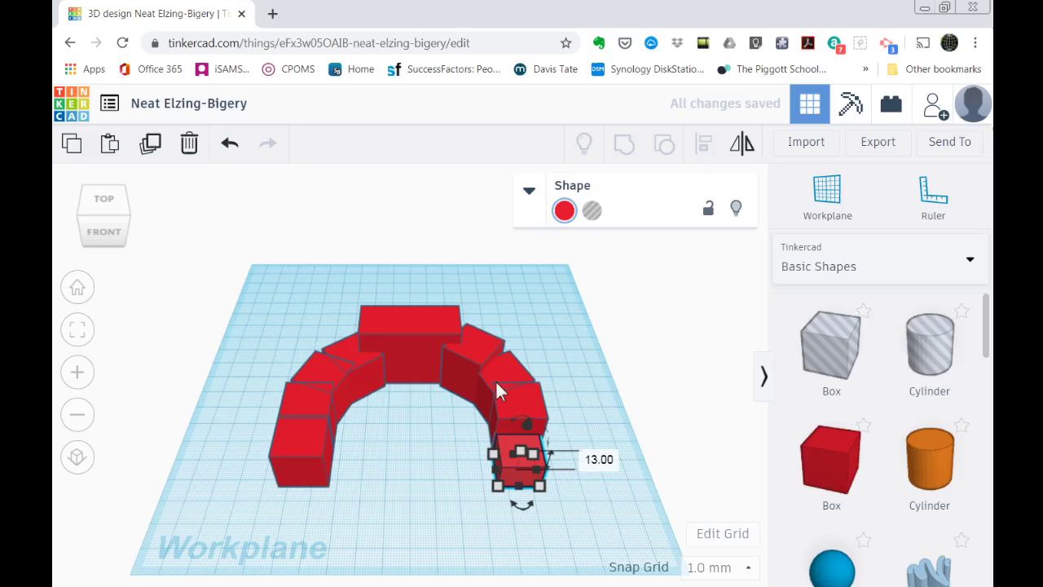
pyautogui.moveTo(520, 451); pyautogui.dragTo(519, 410)
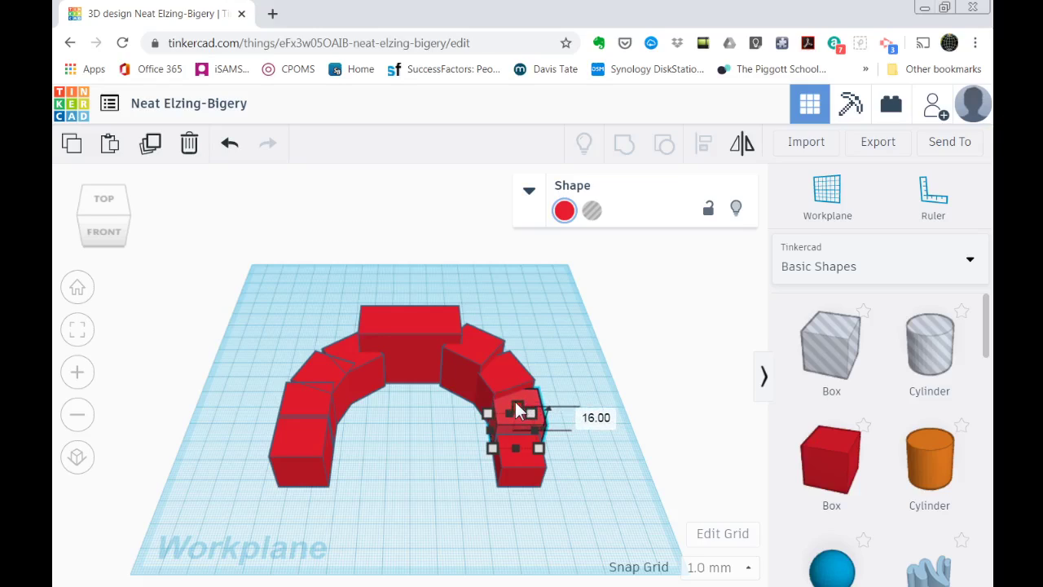
# Delete the four boxes forming the left-hand curve of the arch.
pyautogui.click(365, 371)
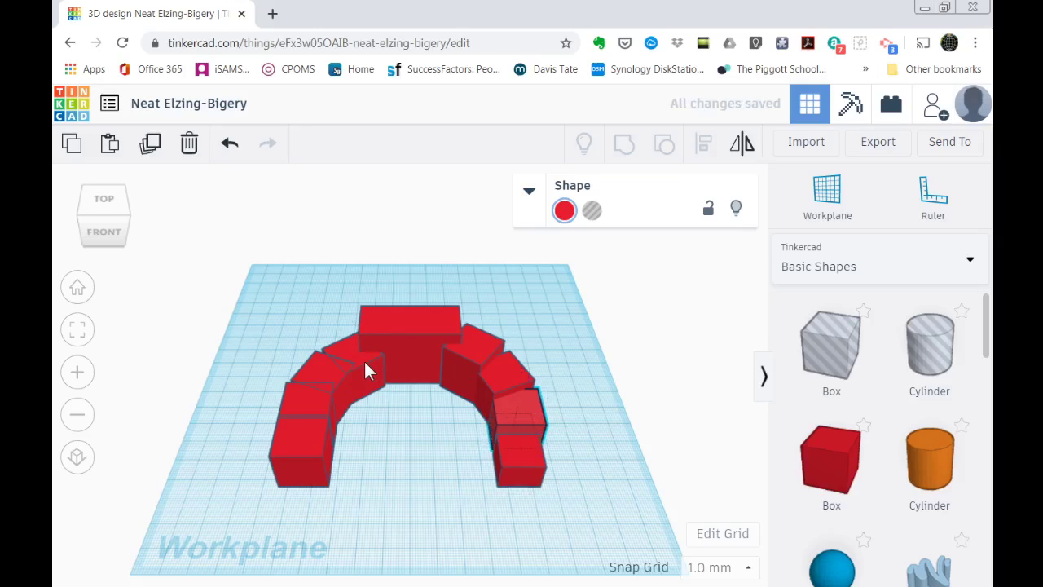
pyautogui.keyDown('shift'); pyautogui.click(317, 373); pyautogui.keyUp('shift')
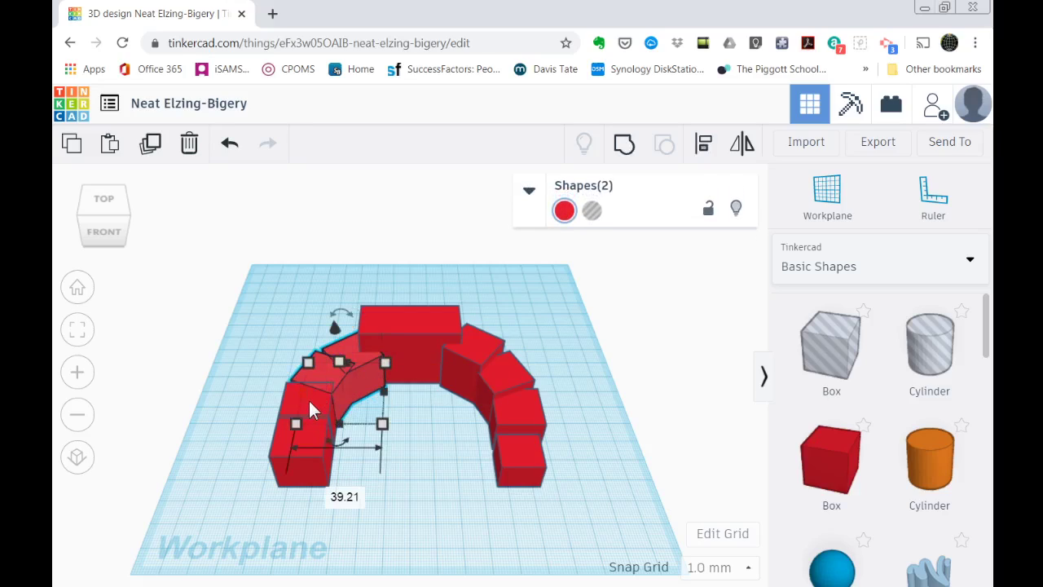
pyautogui.moveTo(302, 403); pyautogui.dragTo(302, 402)
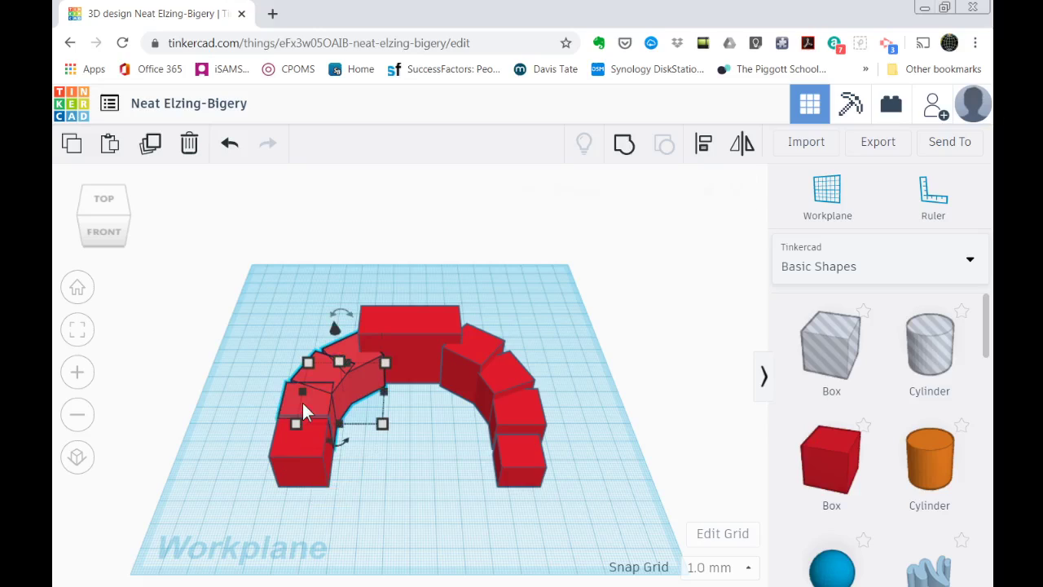
pyautogui.keyDown('shift'); pyautogui.click(301, 419); pyautogui.keyUp('shift')
pyautogui.keyDown('shift'); pyautogui.click(299, 434); pyautogui.keyUp('shift')
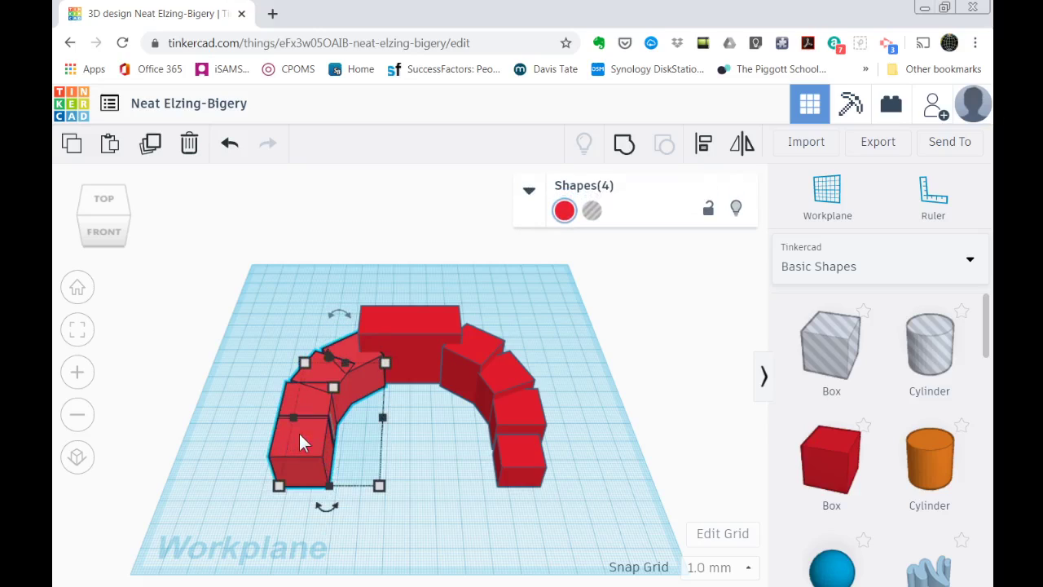
pyautogui.press('Delete')
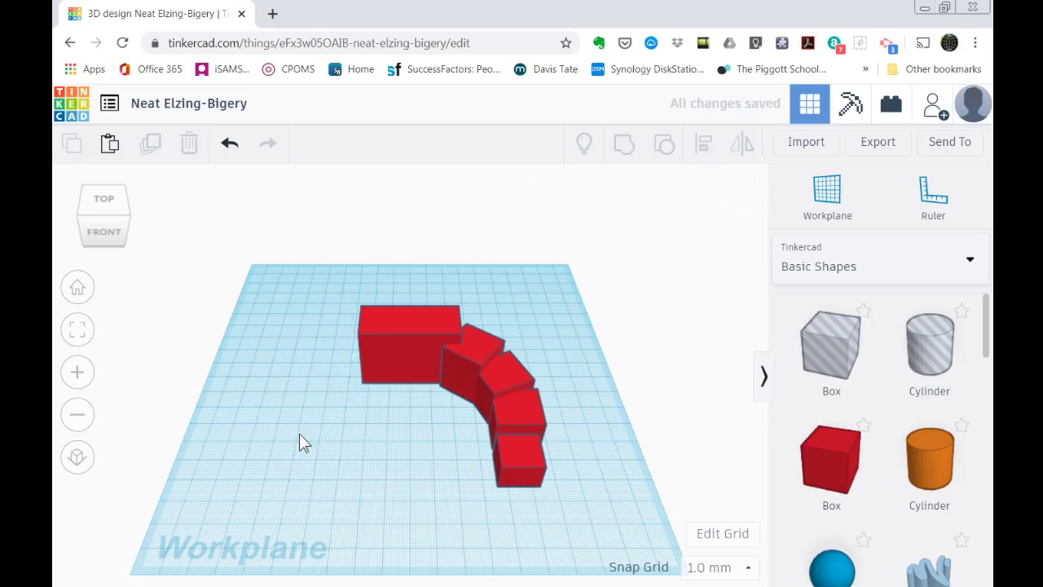
# Select the four stepped-height boxes of the right-hand curve and paste a copy of them.
pyautogui.click(479, 350)
pyautogui.keyDown('shift'); pyautogui.click(518, 369); pyautogui.keyUp('shift')
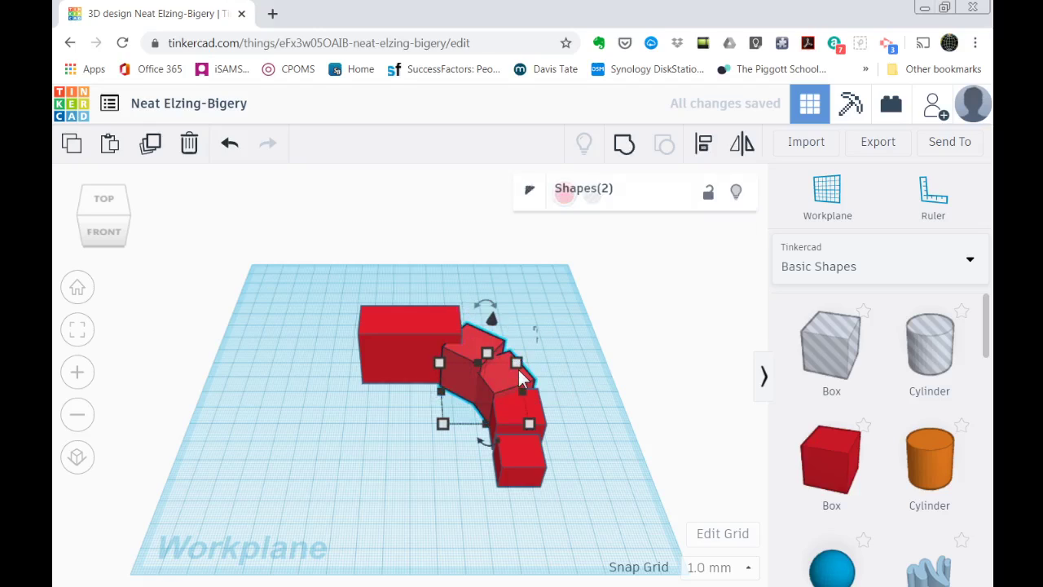
pyautogui.keyDown('shift'); pyautogui.click(518, 417); pyautogui.keyUp('shift')
pyautogui.keyDown('shift'); pyautogui.click(515, 457); pyautogui.keyUp('shift')
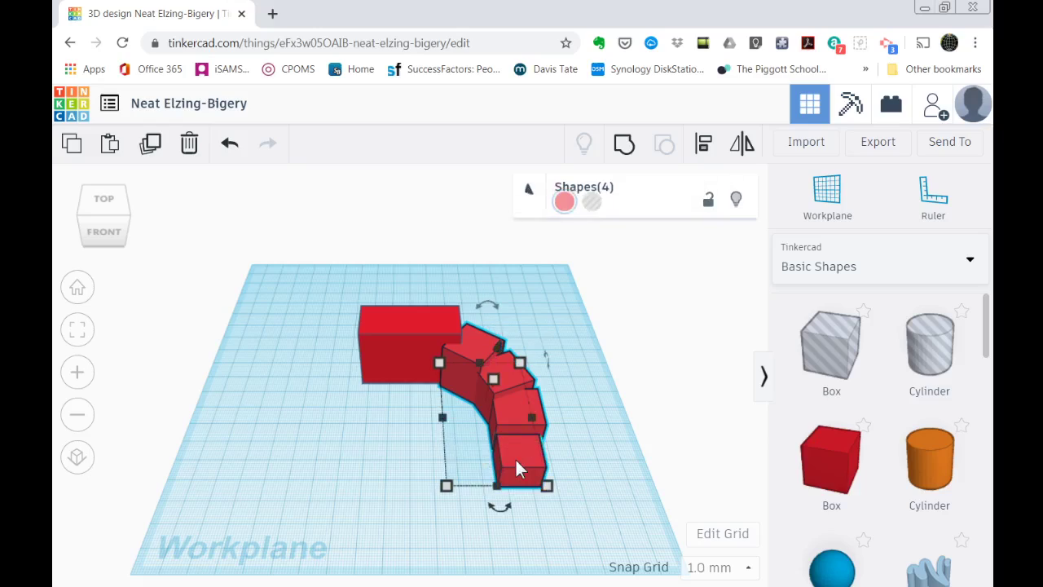
pyautogui.click(111, 147)
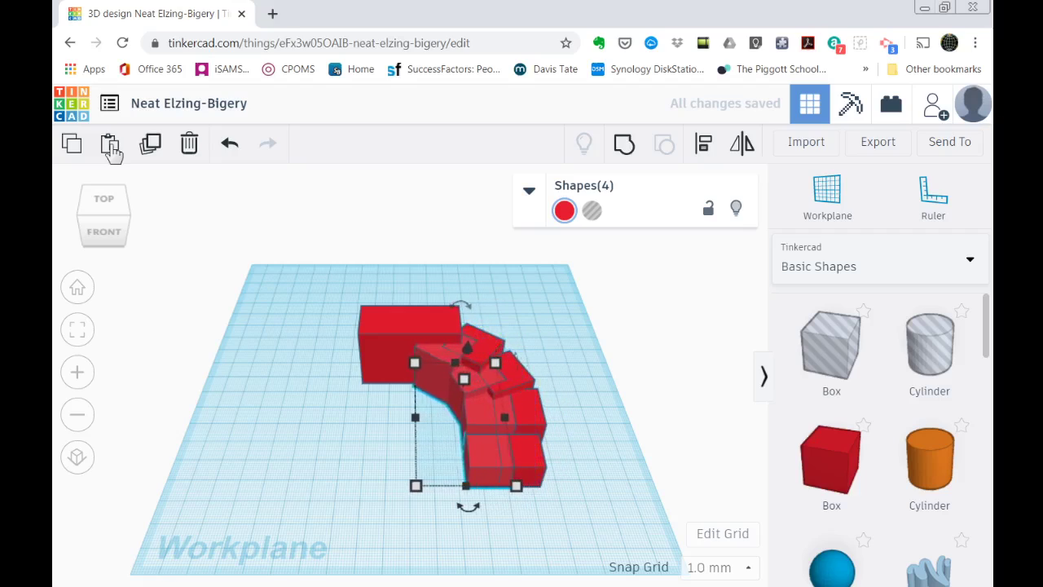
# Move the pasted stepped-height curve across to the left side of the arch.
pyautogui.press('Left')
pyautogui.press('Left')
pyautogui.press('Left')
pyautogui.press('Left')
pyautogui.press('Left')
pyautogui.press('Left')
pyautogui.press('Left')
pyautogui.press('Left')
pyautogui.press('Left')
pyautogui.press('Left')
pyautogui.press('Left')
pyautogui.press('Left')
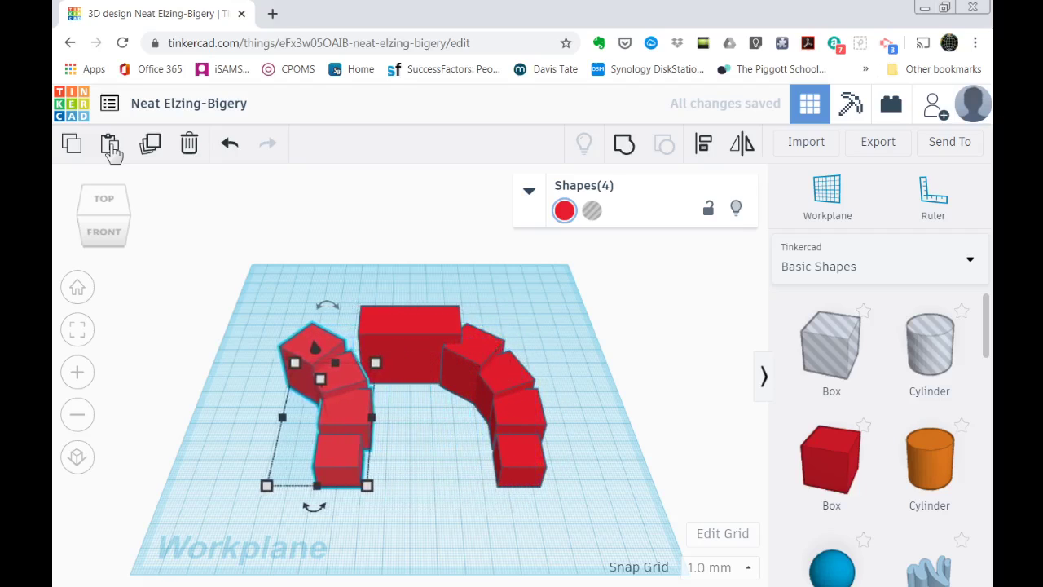
# Mirror the stepped-height copy left to right and shift it right until it joins the back box.
pyautogui.click(741, 145)
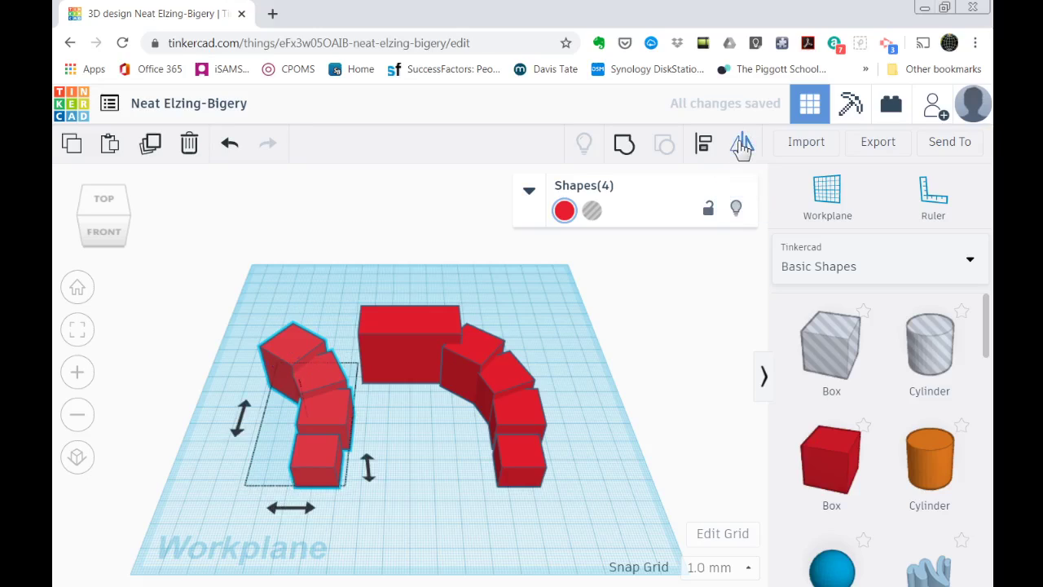
pyautogui.click(292, 509)
pyautogui.press('m')
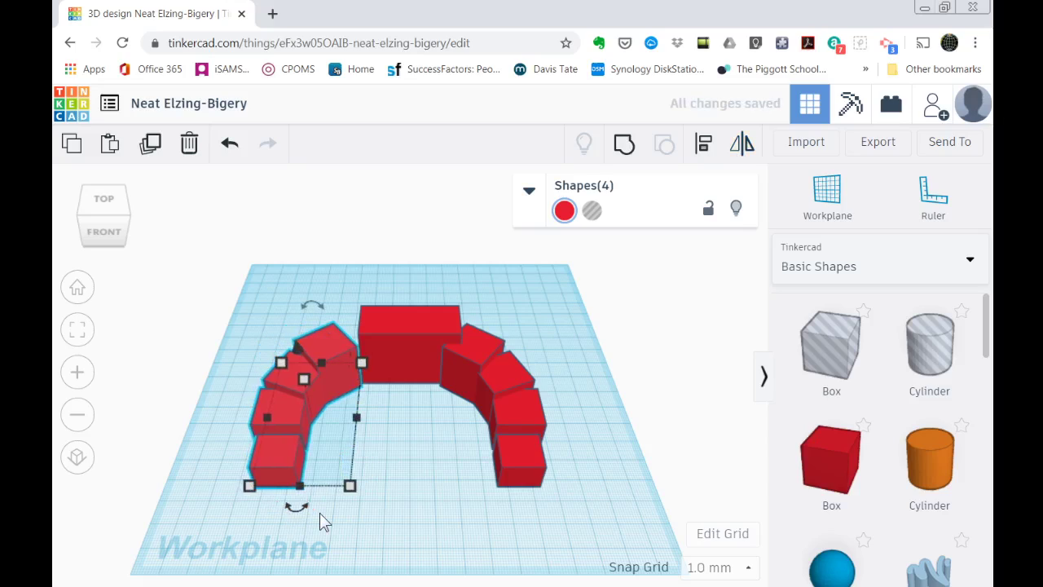
pyautogui.press('Right')
pyautogui.press('Right')
pyautogui.press('Right')
pyautogui.press('Right')
pyautogui.press('Right')
pyautogui.press('Right')
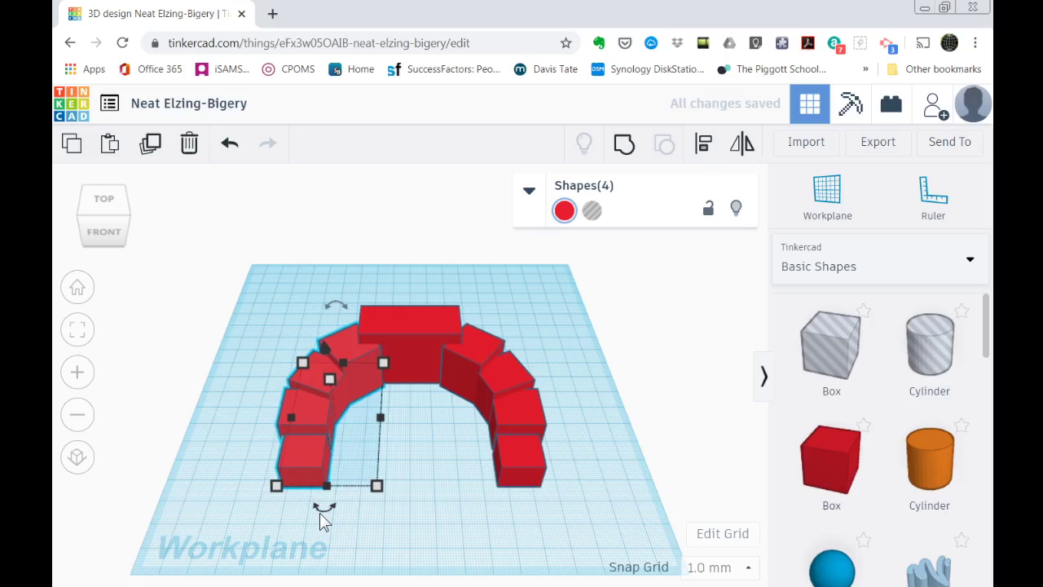
# Enlarge the first box on each side of the large back box to close the gaps beside it.
pyautogui.click(468, 353)
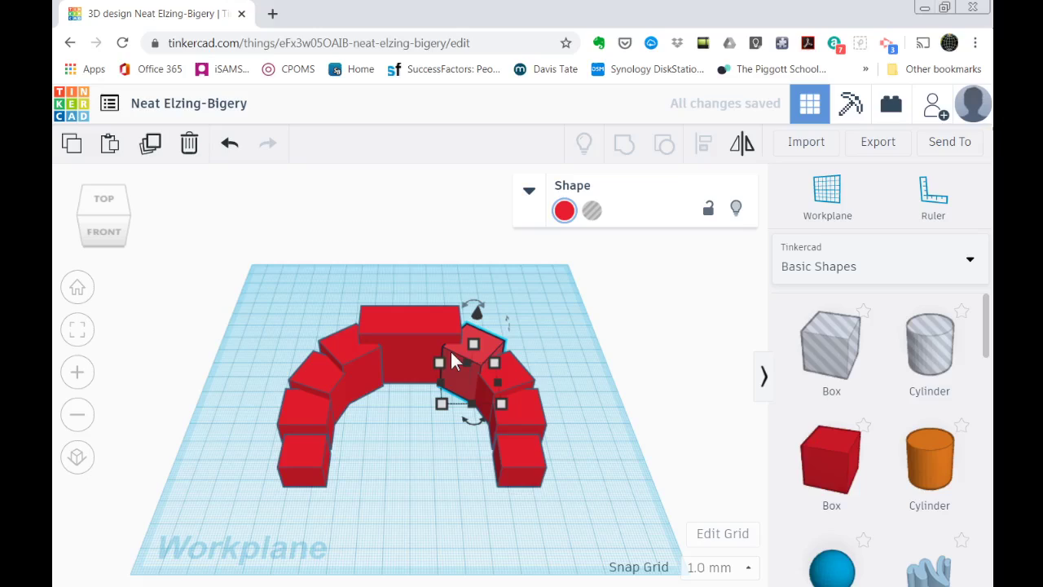
pyautogui.moveTo(439, 364); pyautogui.dragTo(426, 348)
pyautogui.click(352, 348)
pyautogui.moveTo(354, 350); pyautogui.dragTo(384, 355)
pyautogui.click(257, 357)
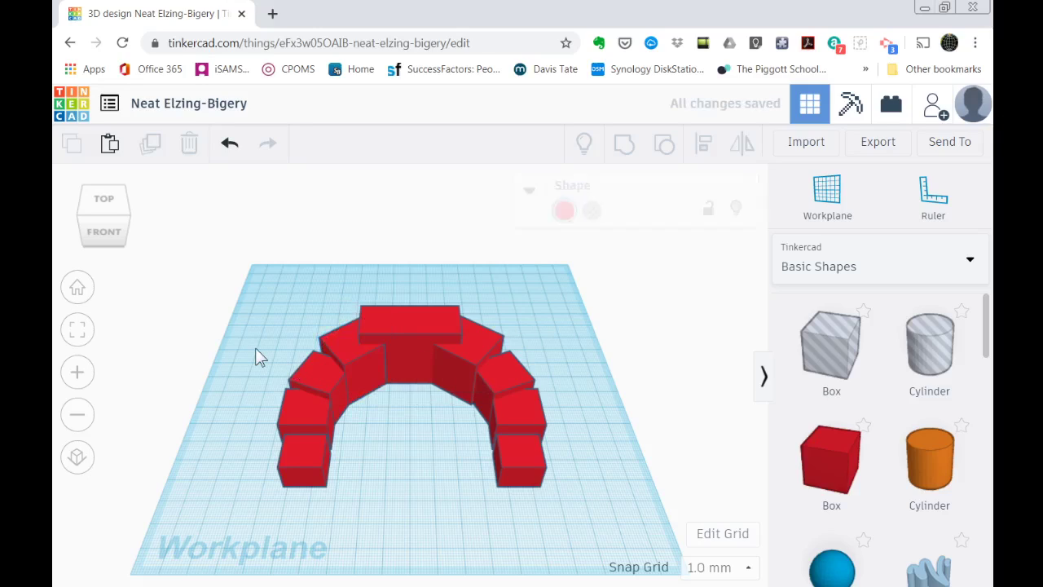
# Enlarge the second box on the left side to about 31 by 38 mm to close the gaps to its neighbours.
pyautogui.click(301, 377)
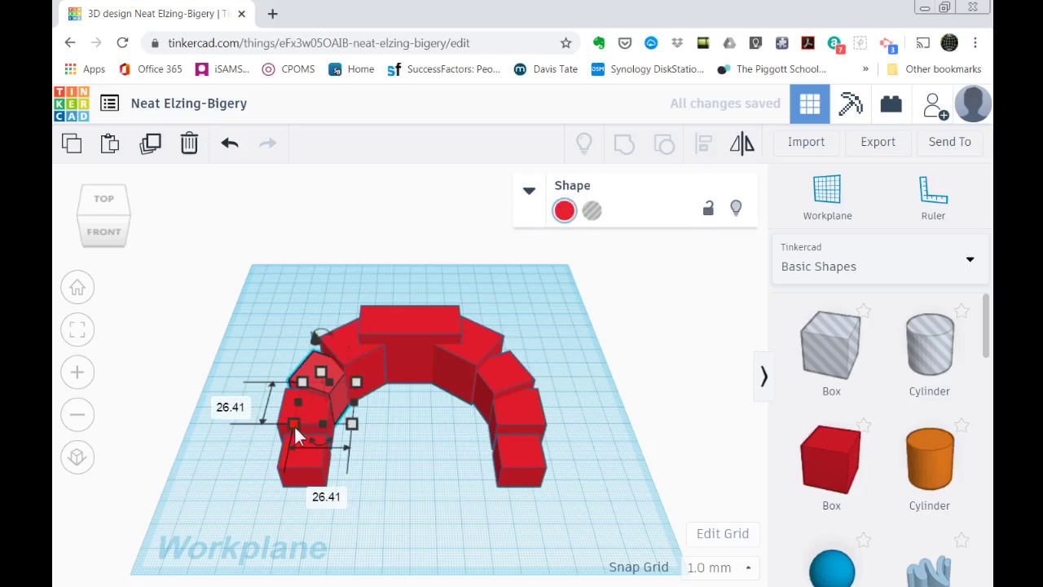
pyautogui.moveTo(294, 426); pyautogui.dragTo(288, 429)
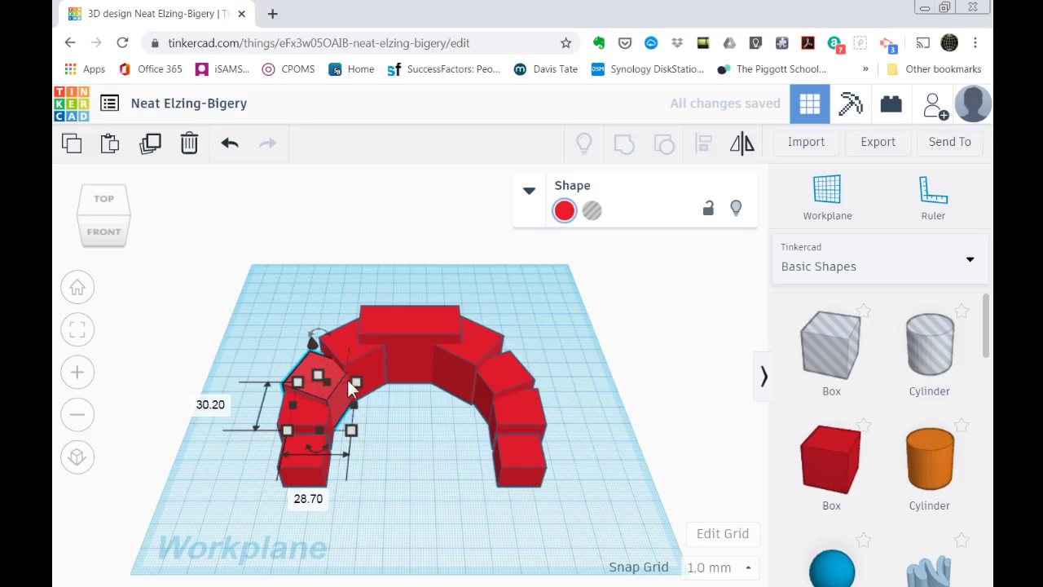
pyautogui.moveTo(352, 379); pyautogui.dragTo(359, 366)
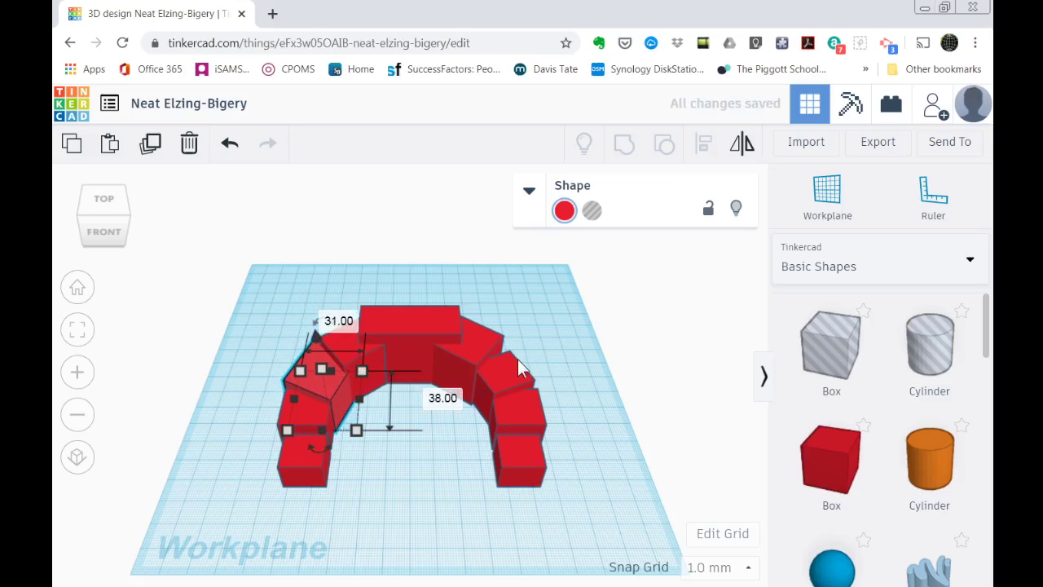
# Enlarge the second box on the right side toward the first box to close the gap between them.
pyautogui.click(482, 356)
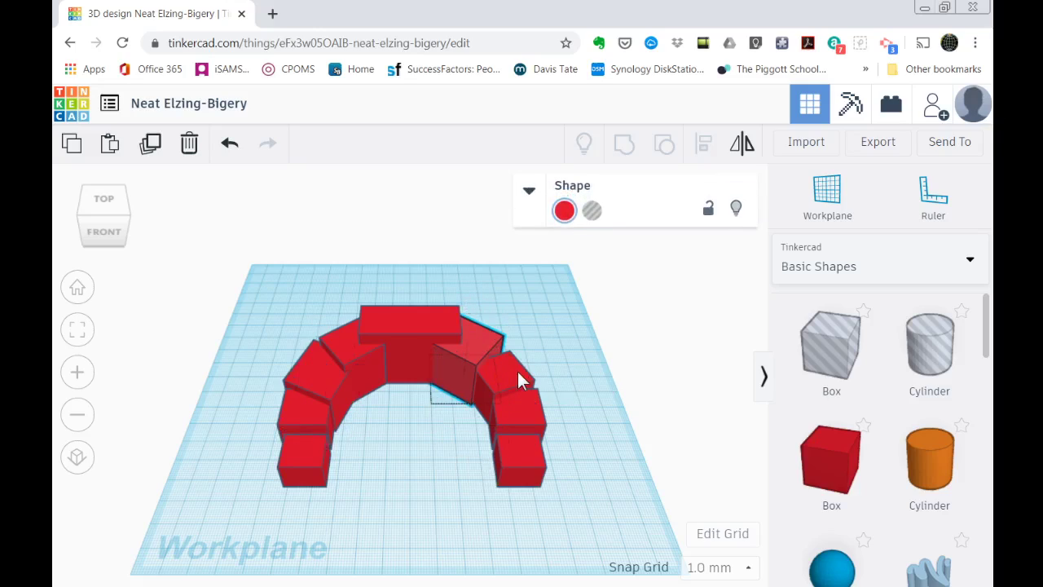
pyautogui.click(517, 373)
pyautogui.moveTo(517, 372)
pyautogui.mouseDown()
pyautogui.moveTo(494, 360)
pyautogui.moveTo(515, 370)
pyautogui.mouseUp()
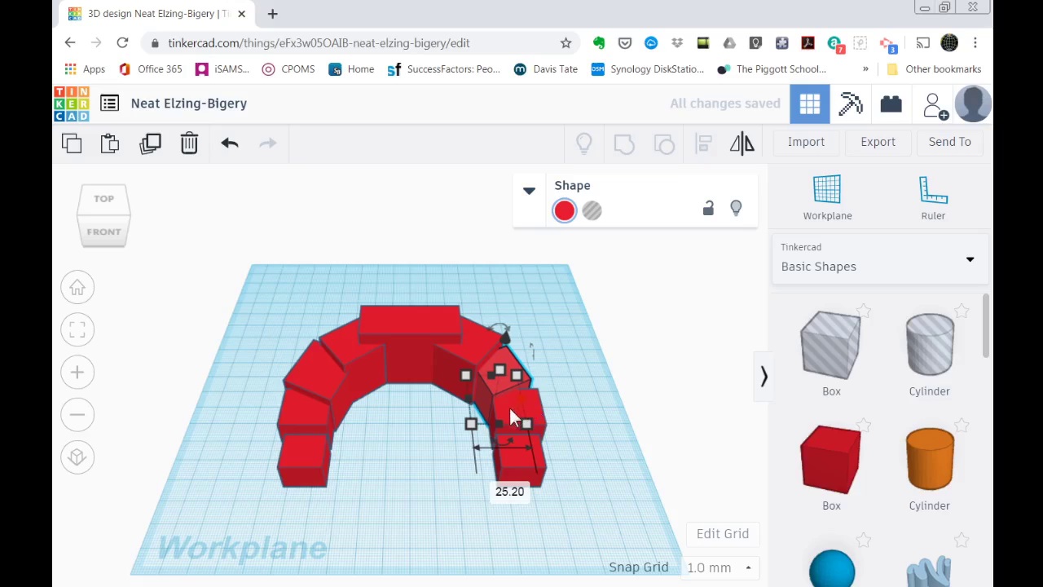
pyautogui.press('Escape')
# Stretch the third box on the right side back to meet the second one, and check the stepped arch from the front.
pyautogui.click(508, 409)
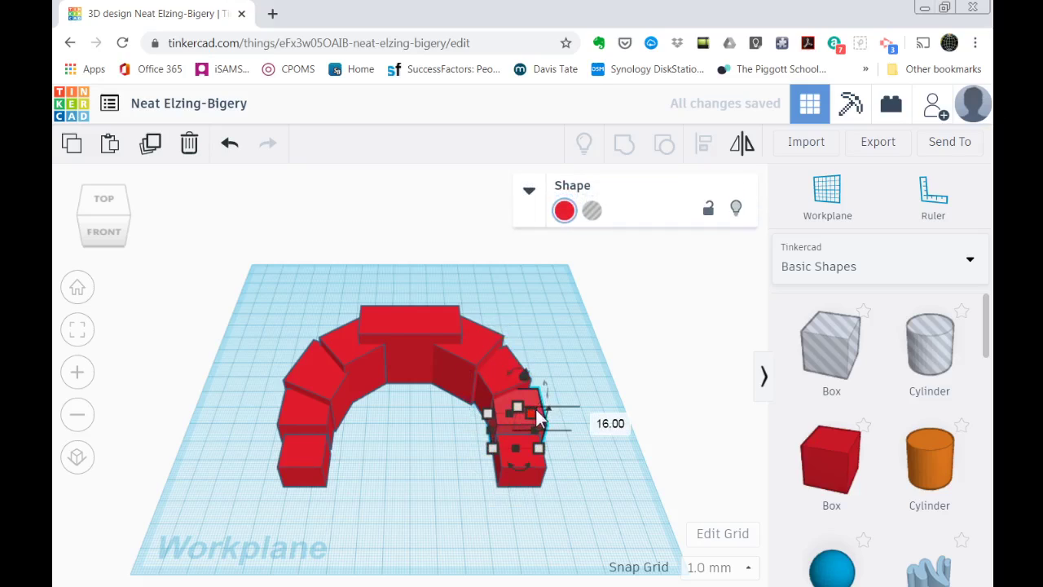
pyautogui.moveTo(535, 412); pyautogui.dragTo(533, 403)
pyautogui.click(275, 269)
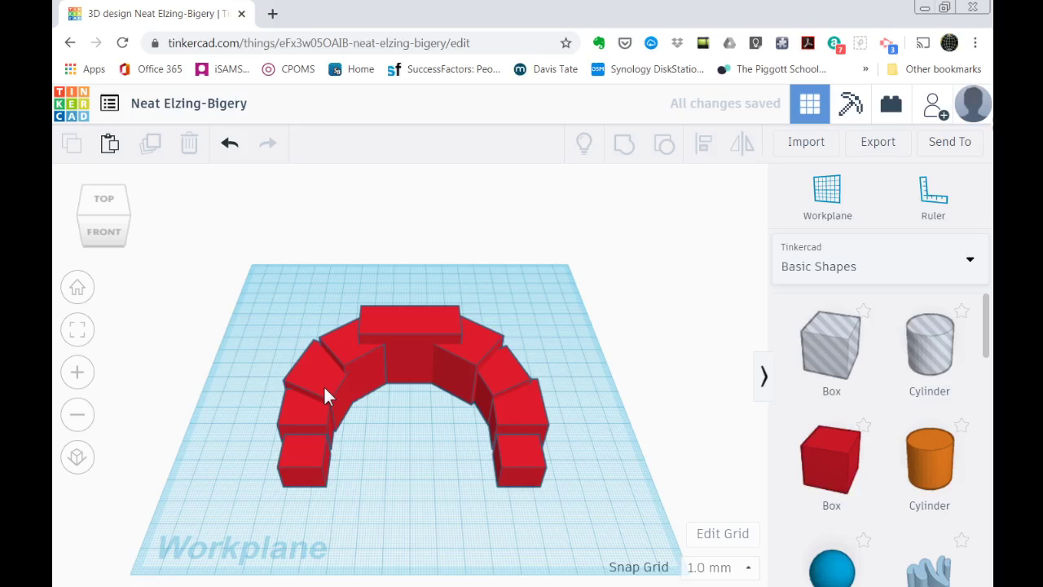
pyautogui.moveTo(345, 424); pyautogui.dragTo(360, 367, button='right')
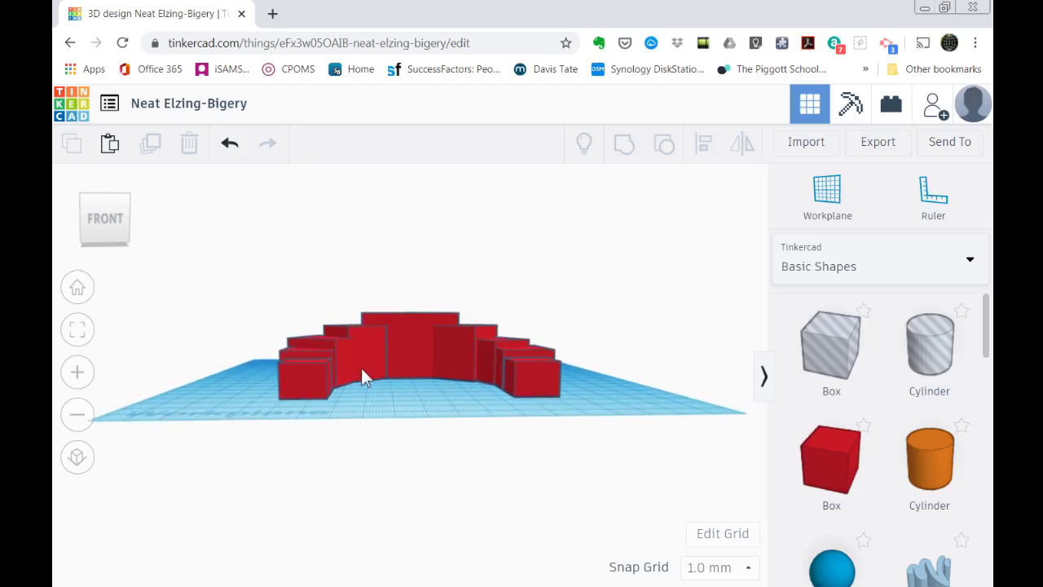
# Lower the second left-hand box of the arch to a height of 17 mm and reduce the height of the box in front of it.
pyautogui.click(343, 342)
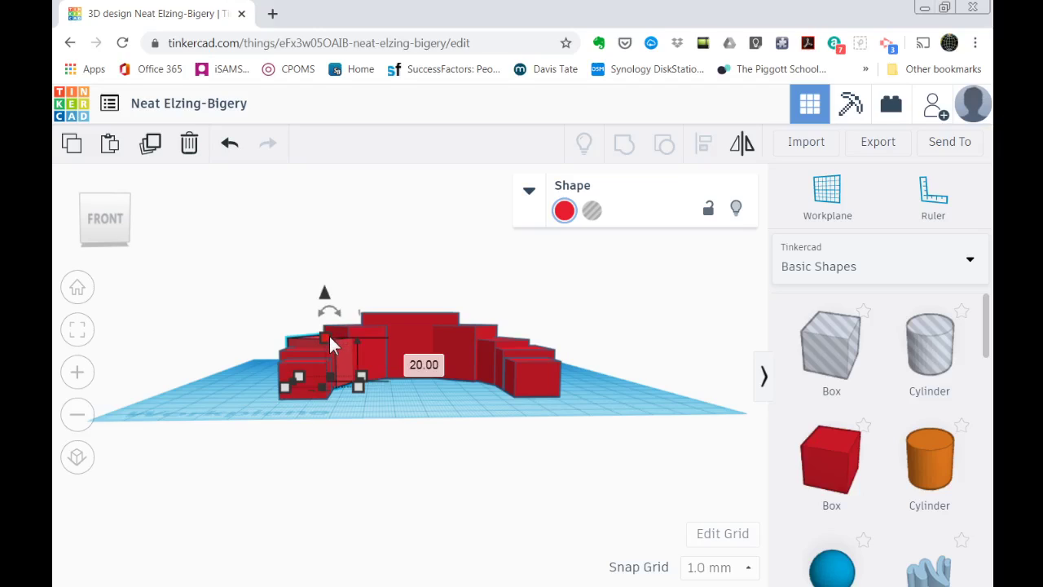
pyautogui.moveTo(328, 338); pyautogui.dragTo(326, 346)
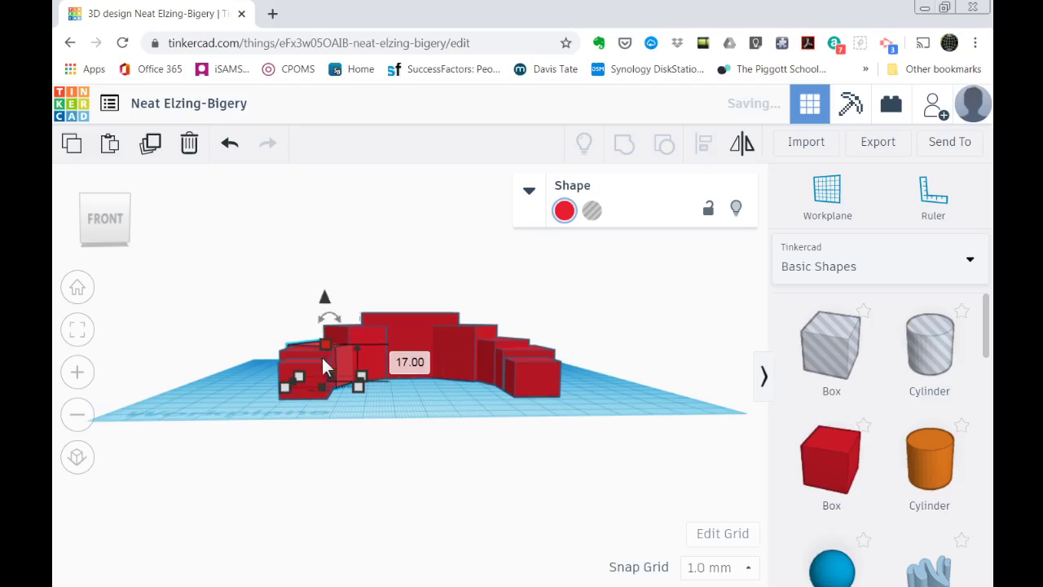
pyautogui.click(296, 354)
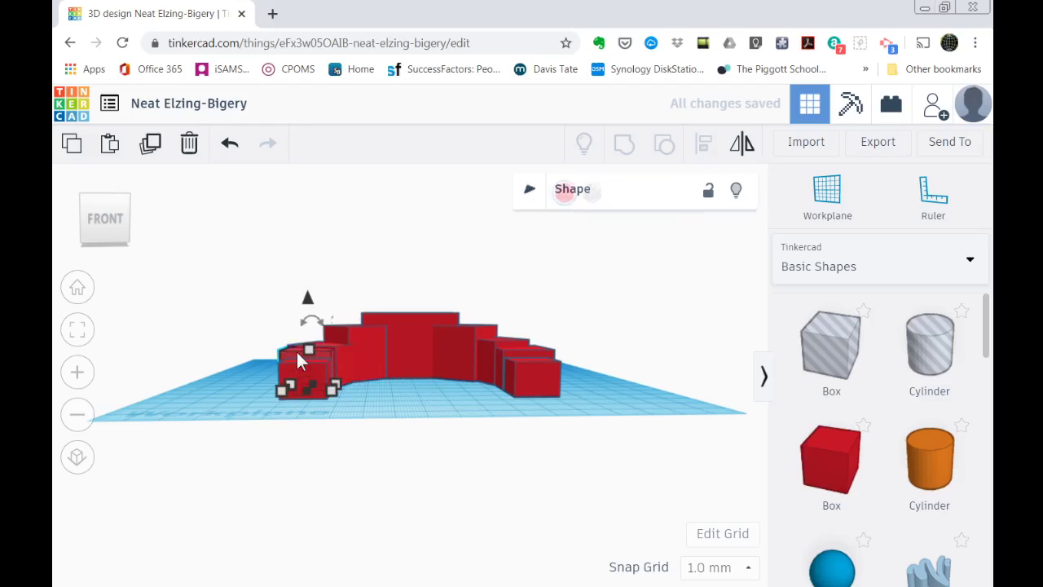
pyautogui.moveTo(308, 353); pyautogui.dragTo(303, 373)
pyautogui.moveTo(242, 361); pyautogui.dragTo(236, 433, button='right')
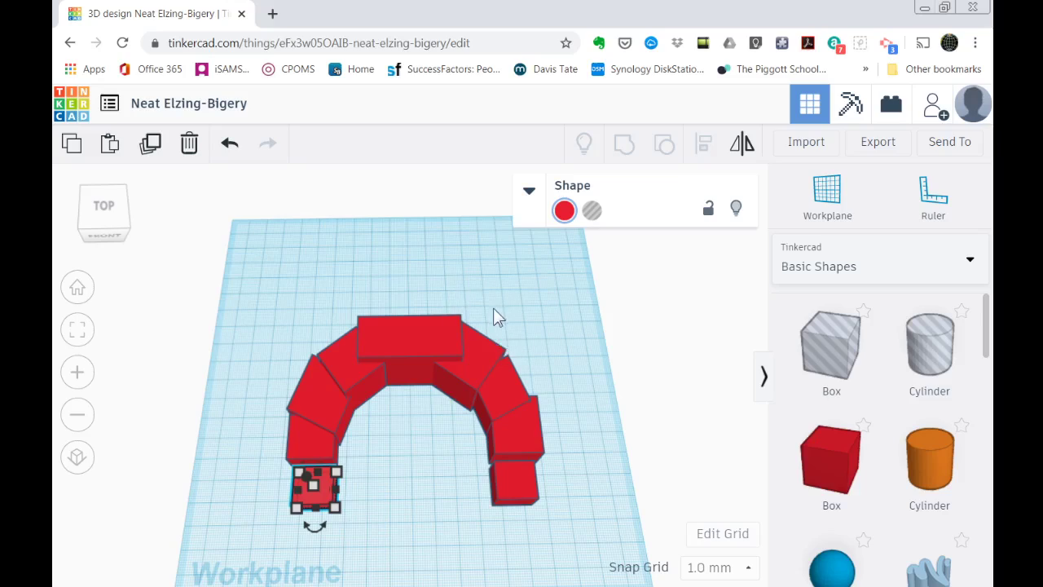
# Place a new box about 61 by 21 mm at the open front of the arch, between its two legs.
pyautogui.moveTo(825, 458); pyautogui.dragTo(489, 568)
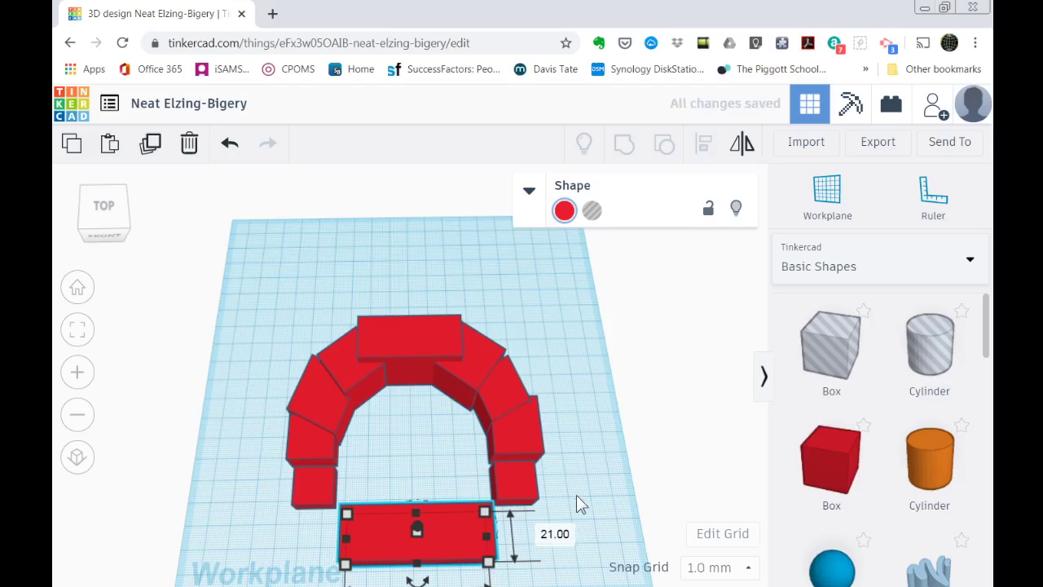
pyautogui.scroll(-3, 578, 482)
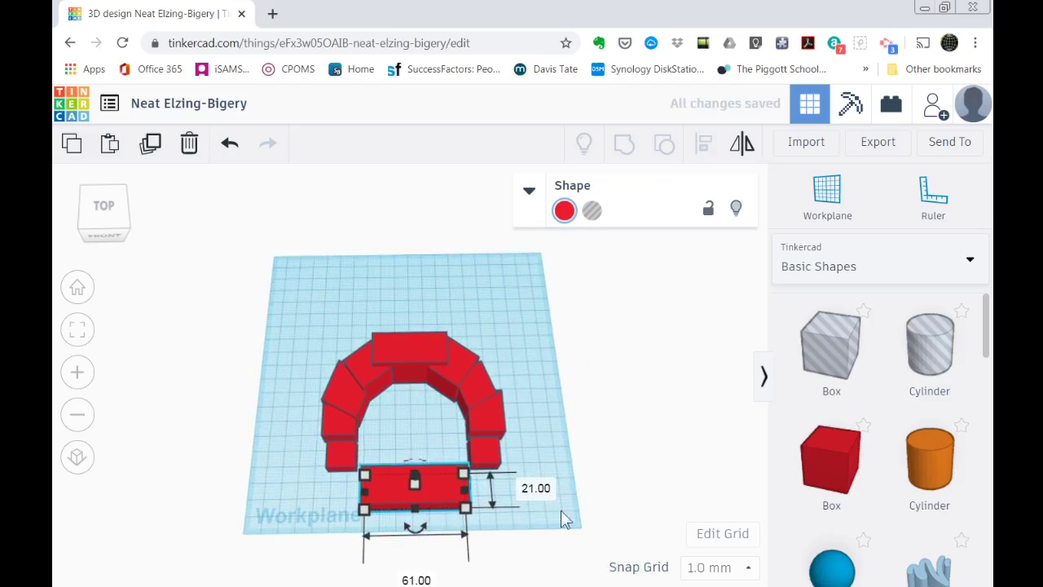
pyautogui.scroll(-1, 794, 449)
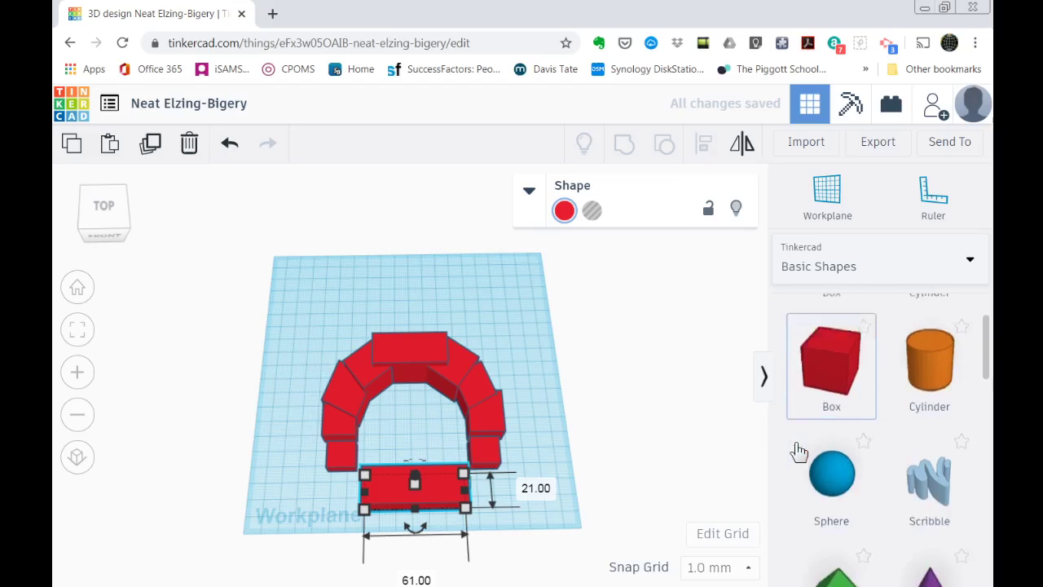
# Add a Round Roof shape, raise it above the new front box, and stretch it across the box's width.
pyautogui.scroll(-5, 800, 451)
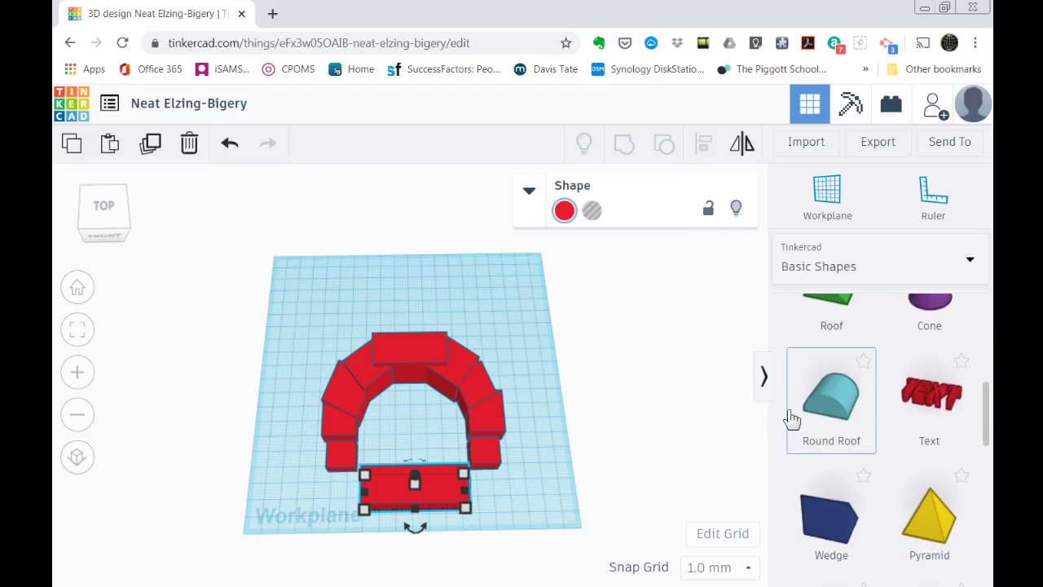
pyautogui.moveTo(814, 410); pyautogui.dragTo(391, 495)
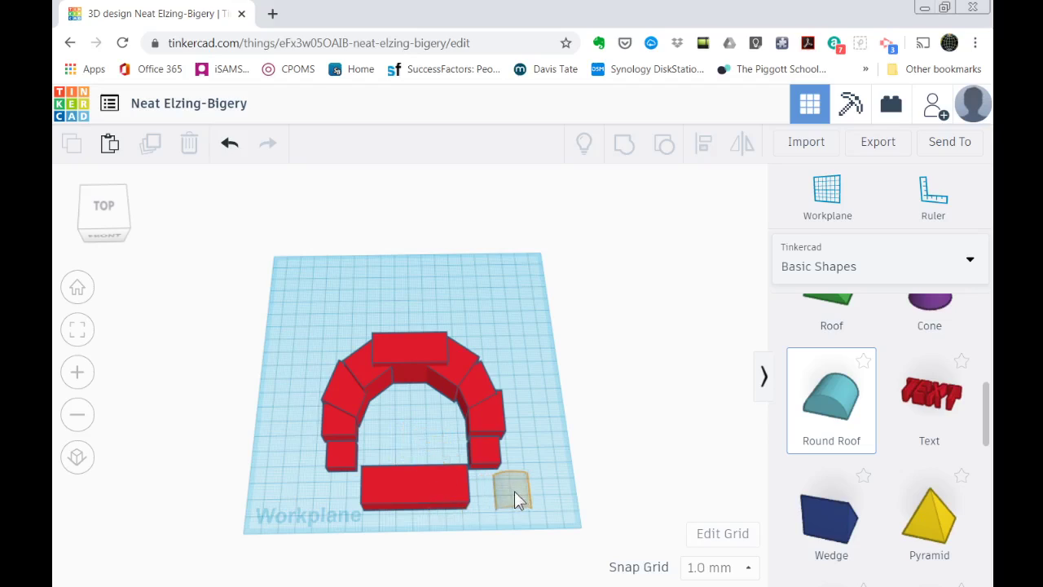
pyautogui.moveTo(519, 501); pyautogui.dragTo(521, 498)
pyautogui.moveTo(522, 498); pyautogui.dragTo(514, 424, button='right')
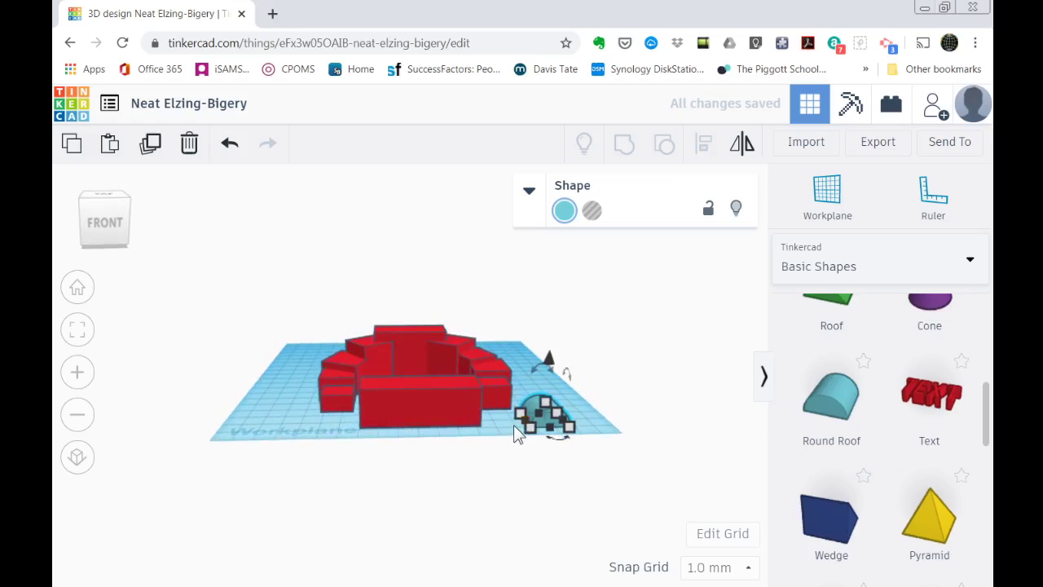
pyautogui.moveTo(547, 357); pyautogui.dragTo(551, 318)
pyautogui.moveTo(550, 369); pyautogui.dragTo(456, 364)
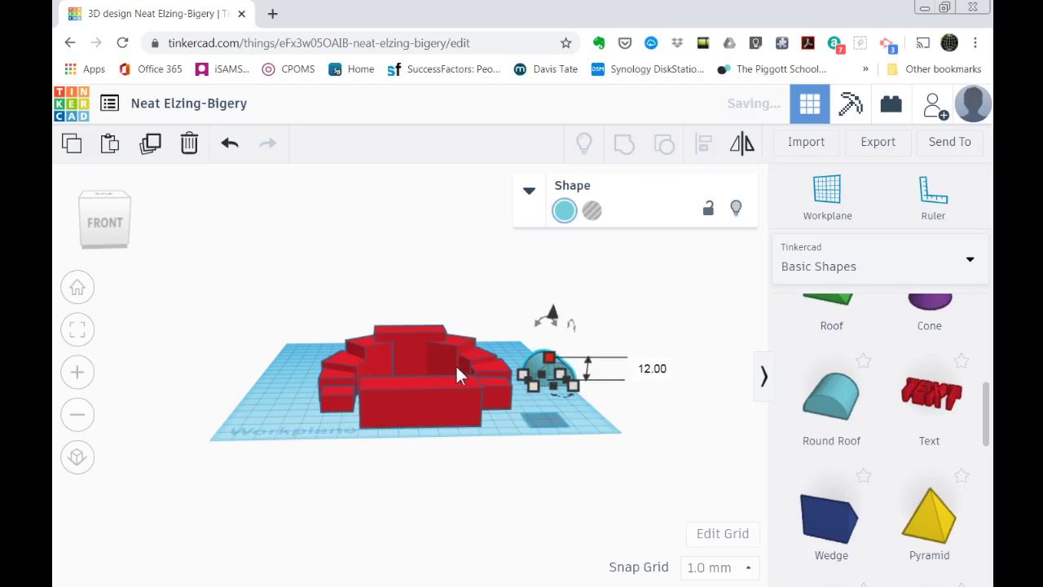
pyautogui.moveTo(544, 375); pyautogui.dragTo(477, 383)
pyautogui.moveTo(489, 407); pyautogui.dragTo(426, 452, button='right')
pyautogui.moveTo(385, 426); pyautogui.dragTo(386, 425)
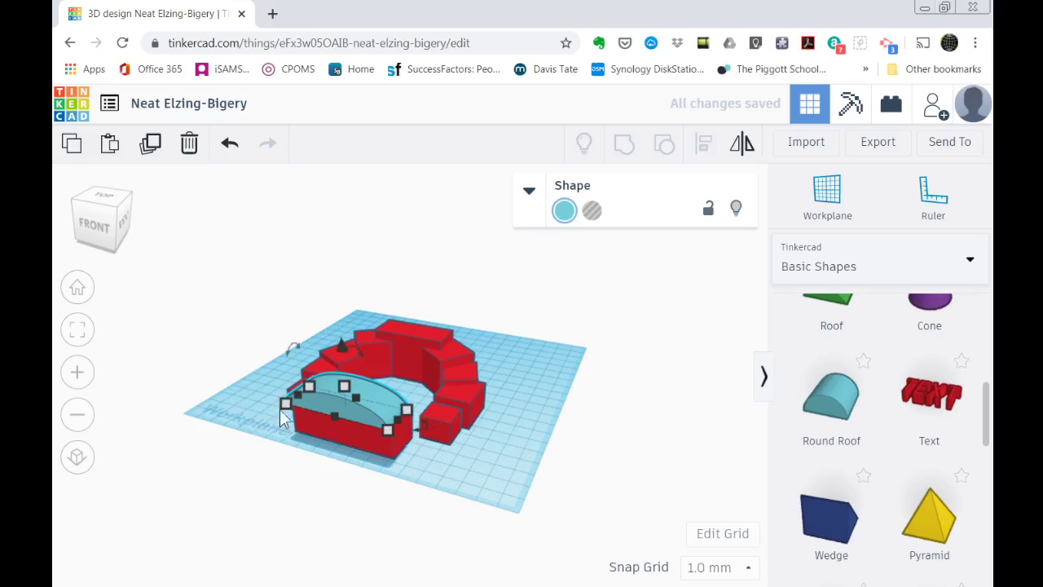
# Stretch the round roof toward the arch to a depth of about 29 mm and check its position above the box.
pyautogui.moveTo(415, 442); pyautogui.dragTo(412, 522, button='right')
pyautogui.moveTo(356, 476); pyautogui.dragTo(362, 462)
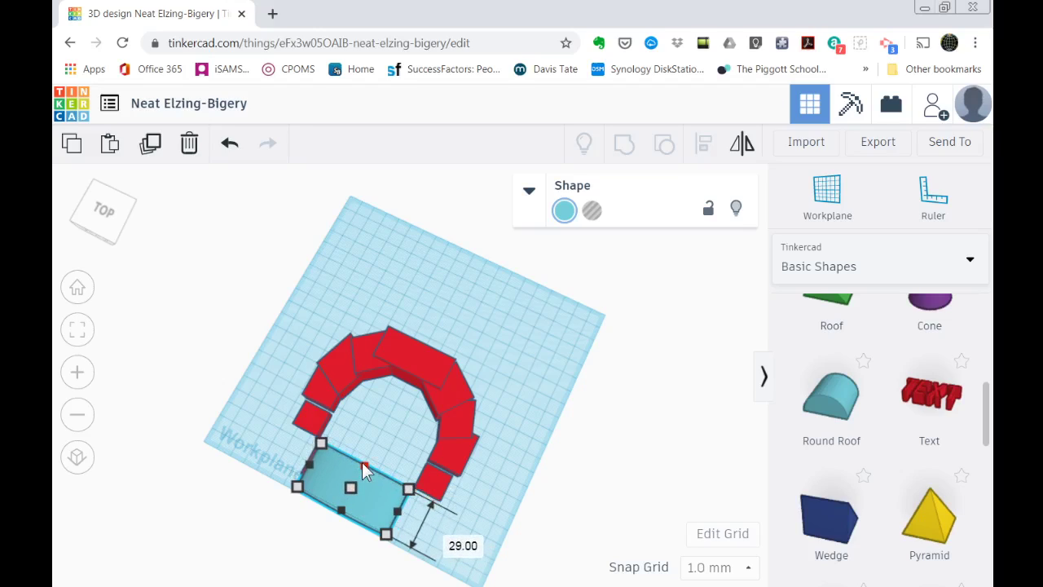
pyautogui.moveTo(476, 499); pyautogui.dragTo(306, 363, button='right')
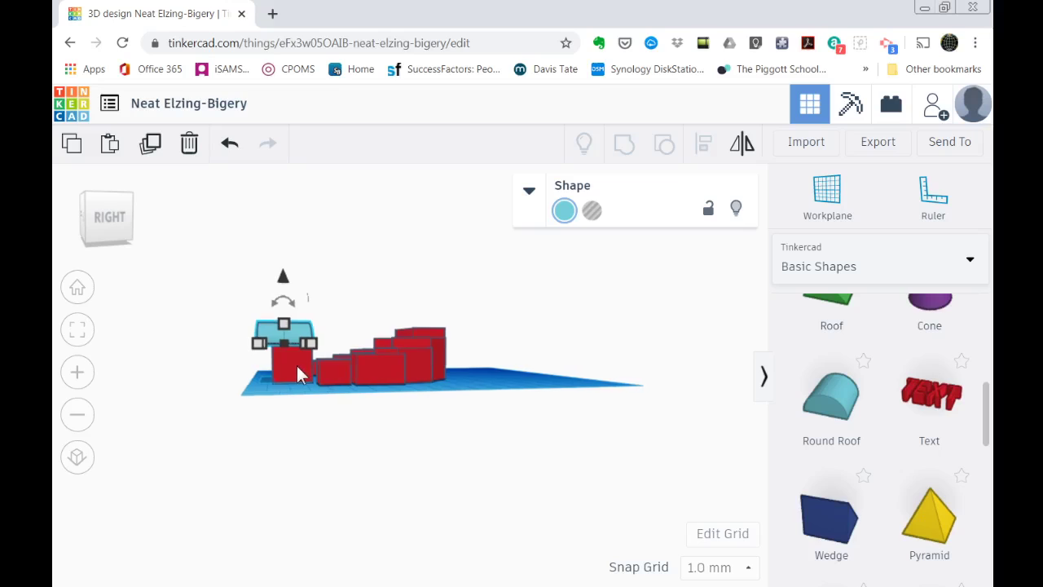
pyautogui.scroll(4, 296, 363)
pyautogui.moveTo(177, 402); pyautogui.dragTo(279, 408, button='right')
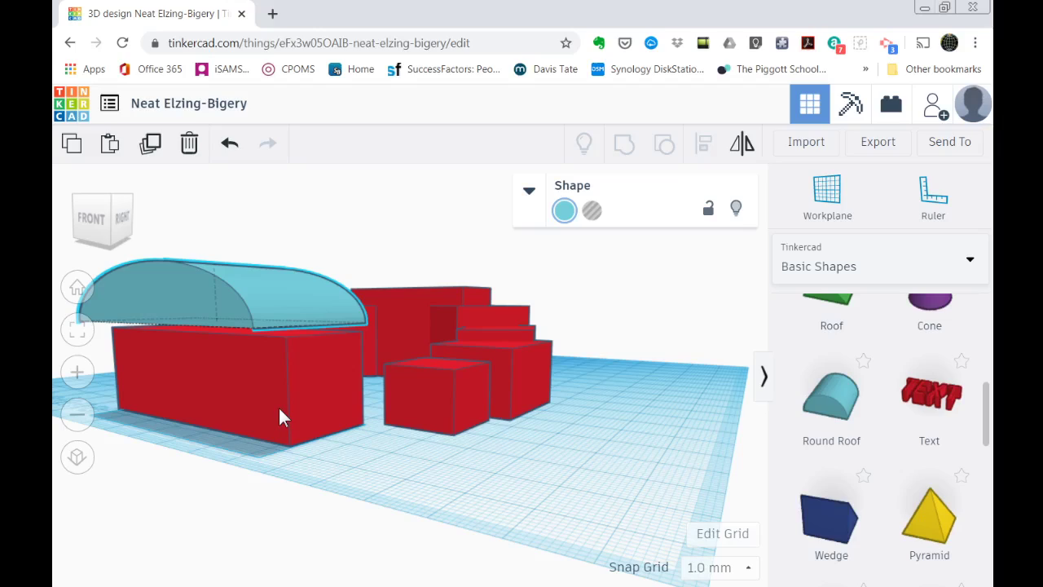
# Trim the round roof's depth to about 28 mm and lower it by 2 mm onto the box.
pyautogui.click(294, 355)
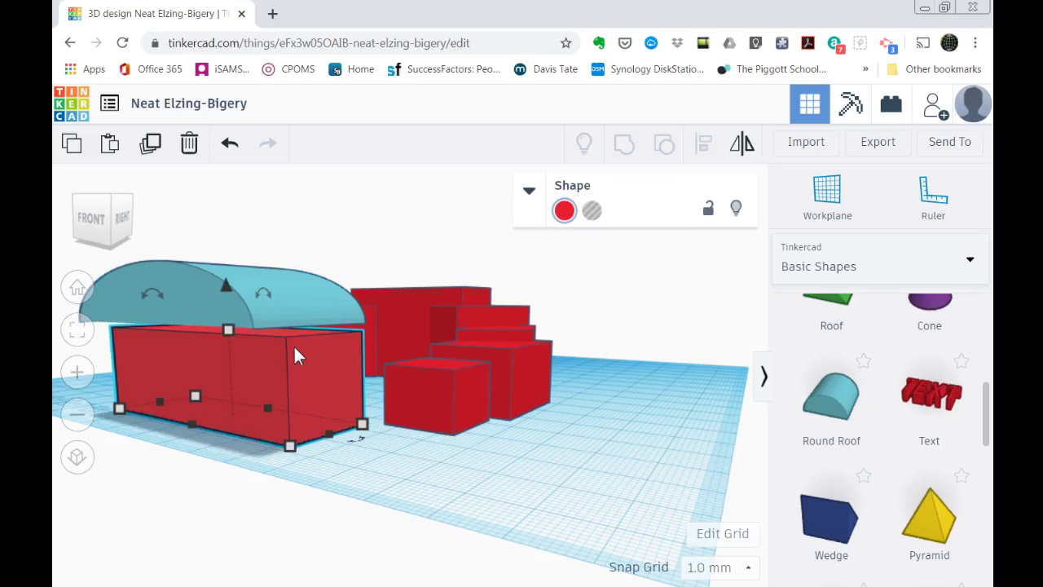
pyautogui.click(291, 321)
pyautogui.moveTo(253, 327); pyautogui.dragTo(242, 329)
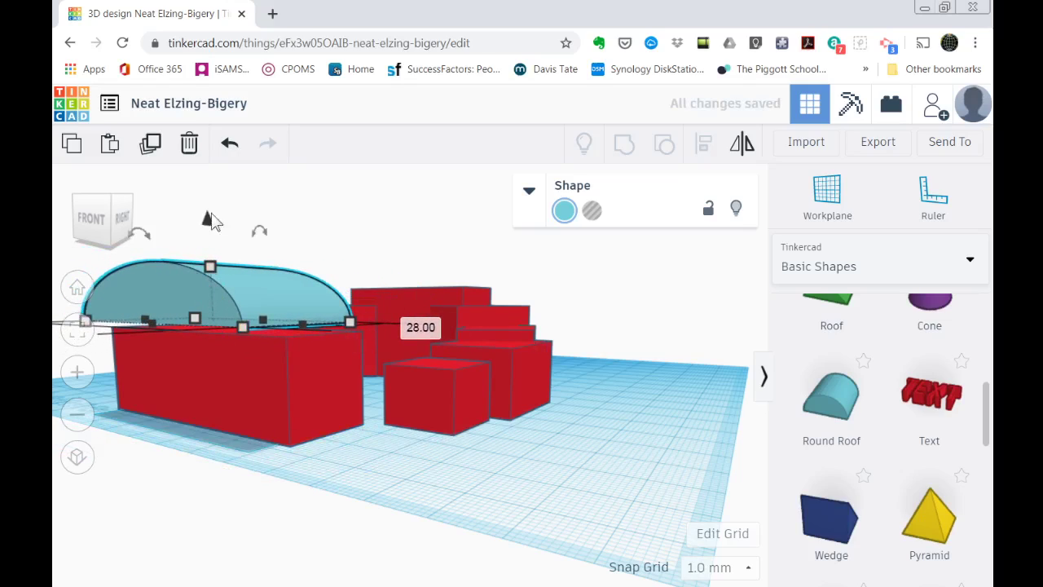
pyautogui.moveTo(208, 224); pyautogui.dragTo(208, 232)
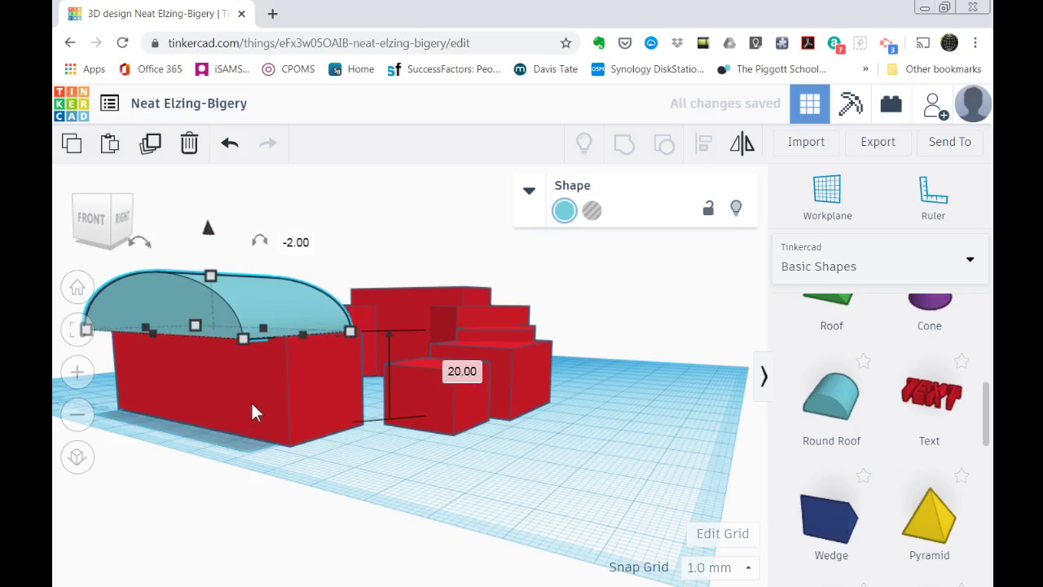
# Adjust the corners of the round roof and the box beneath it so that their footprints match.
pyautogui.moveTo(253, 471); pyautogui.dragTo(278, 489, button='right')
pyautogui.moveTo(311, 470); pyautogui.dragTo(326, 473)
pyautogui.moveTo(136, 542); pyautogui.dragTo(291, 529, button='right')
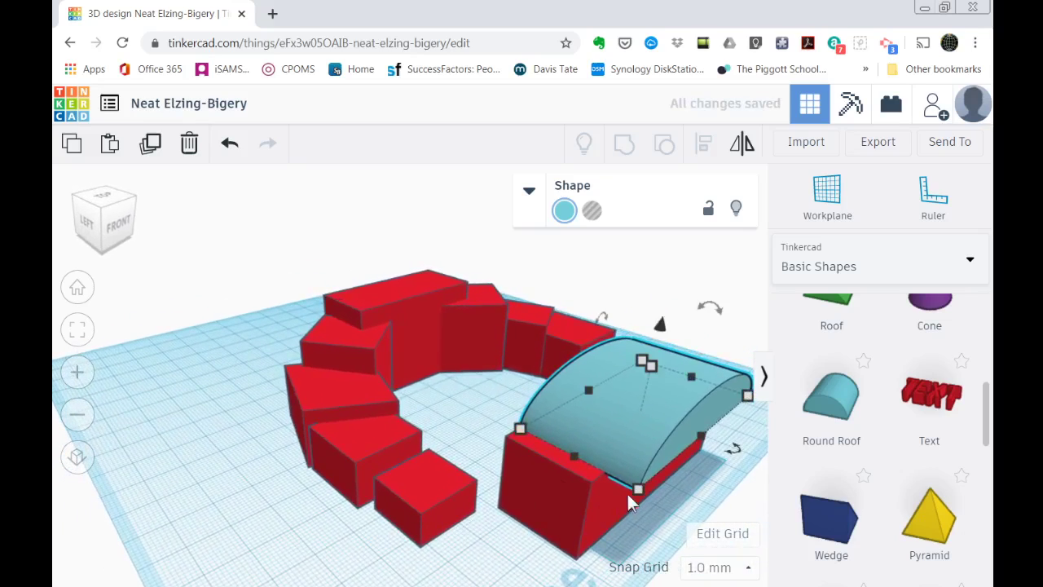
pyautogui.moveTo(640, 493)
pyautogui.moveTo(640, 493); pyautogui.dragTo(625, 499)
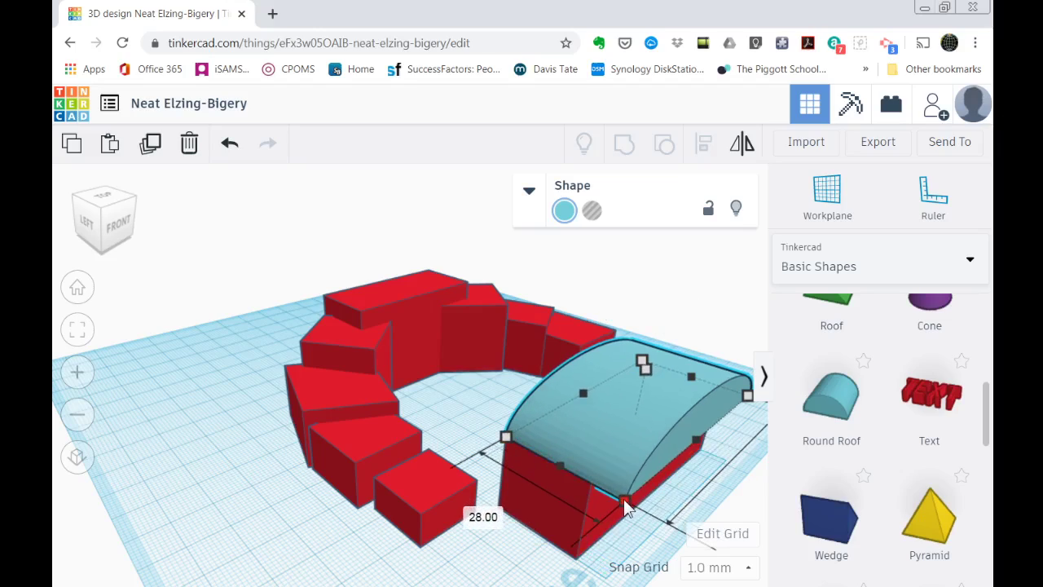
pyautogui.click(569, 522)
pyautogui.moveTo(575, 558)
pyautogui.mouseDown()
pyautogui.moveTo(614, 580)
pyautogui.moveTo(587, 572)
pyautogui.mouseUp()
pyautogui.moveTo(586, 572); pyautogui.dragTo(533, 517, button='right')
# Group the front box with the round roof and tip the group by -90° so that its curved end faces the arch.
pyautogui.click(533, 517)
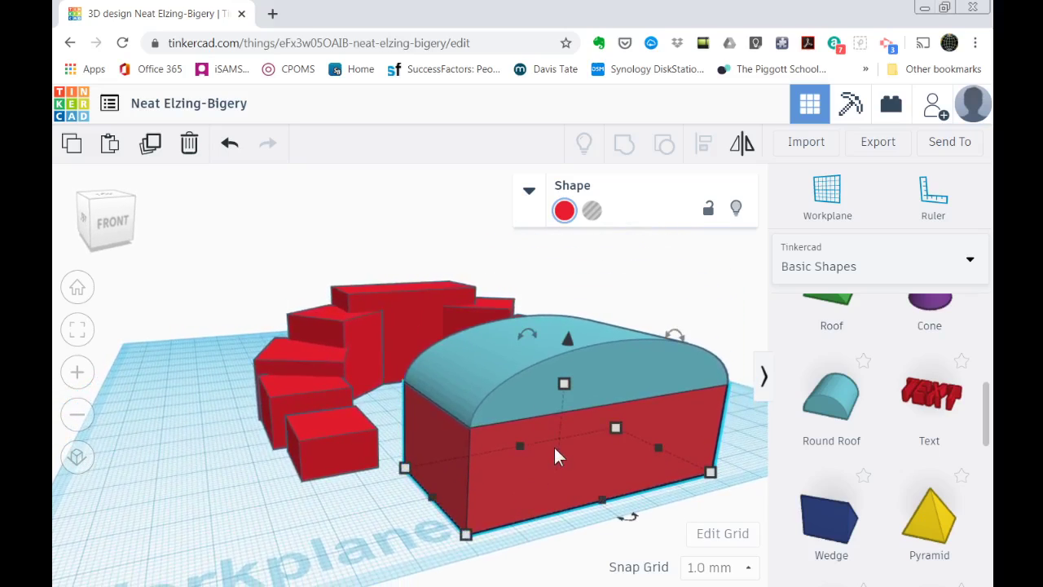
pyautogui.keyDown('shift'); pyautogui.click(622, 375); pyautogui.keyUp('shift')
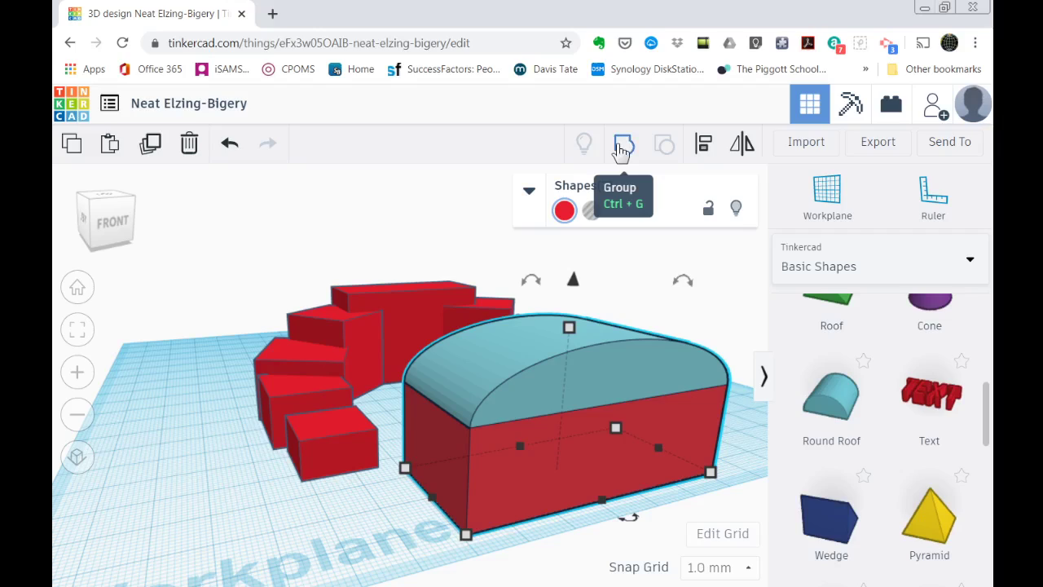
pyautogui.click(622, 148)
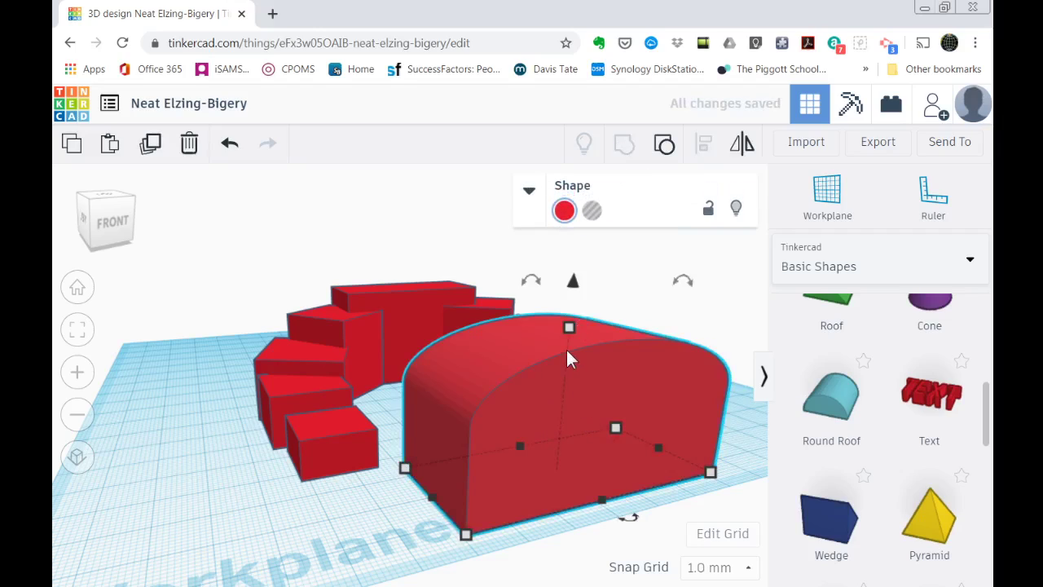
pyautogui.moveTo(567, 341)
pyautogui.moveTo(695, 281)
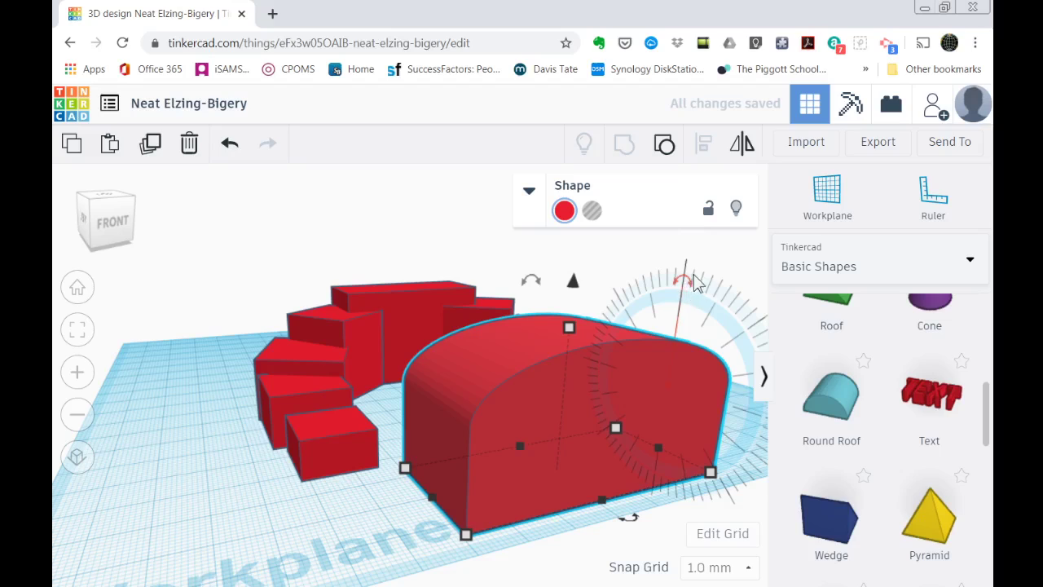
pyautogui.moveTo(687, 282); pyautogui.dragTo(562, 349)
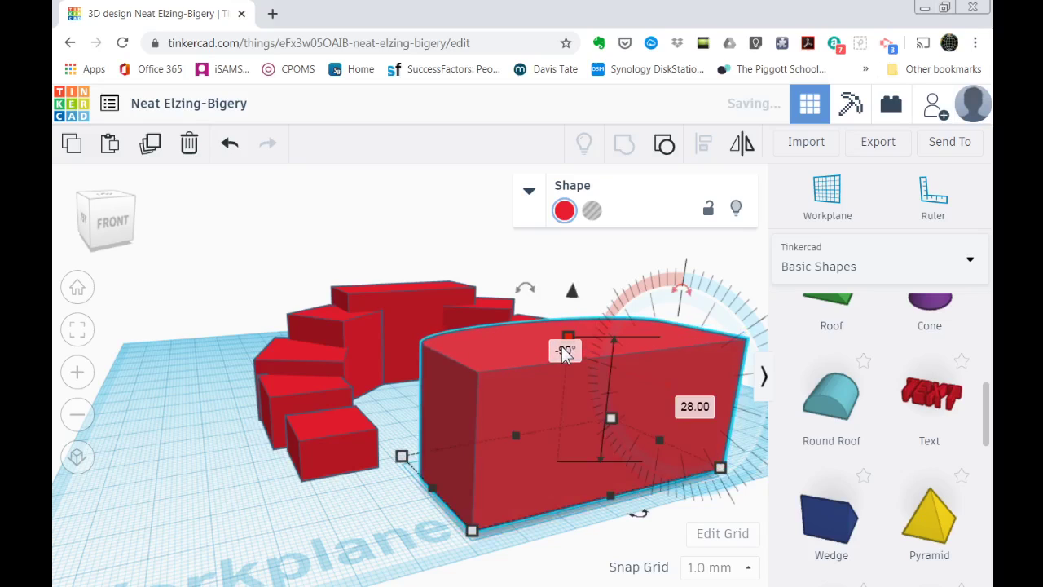
# Move the grouped rounded shape into the opening between the arch's legs and colour it green.
pyautogui.moveTo(384, 503); pyautogui.dragTo(334, 543, button='right')
pyautogui.click(333, 543)
pyautogui.scroll(-3, 269, 501)
pyautogui.moveTo(379, 505); pyautogui.dragTo(396, 429)
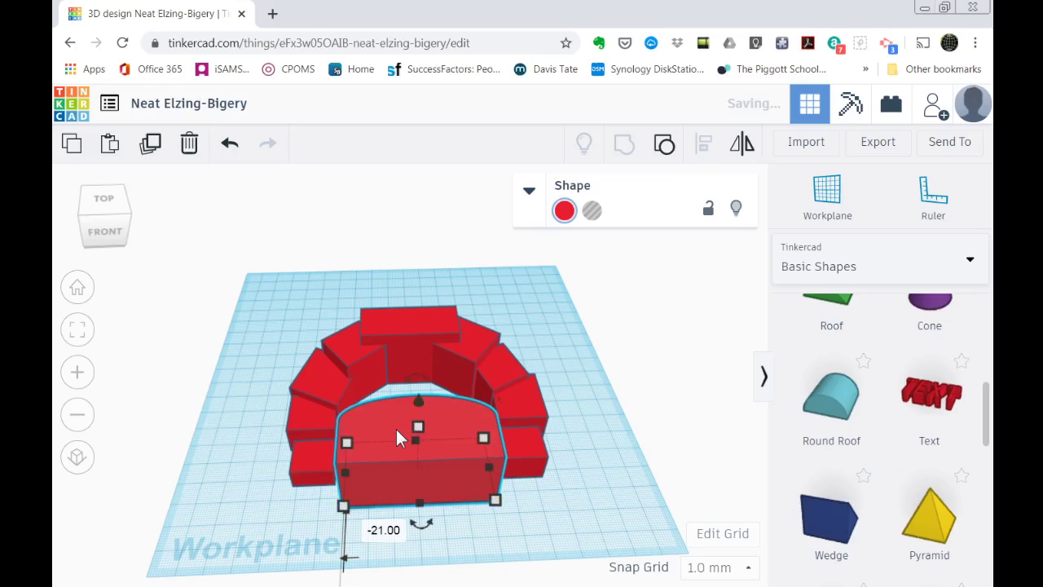
pyautogui.click(564, 211)
pyautogui.click(661, 307)
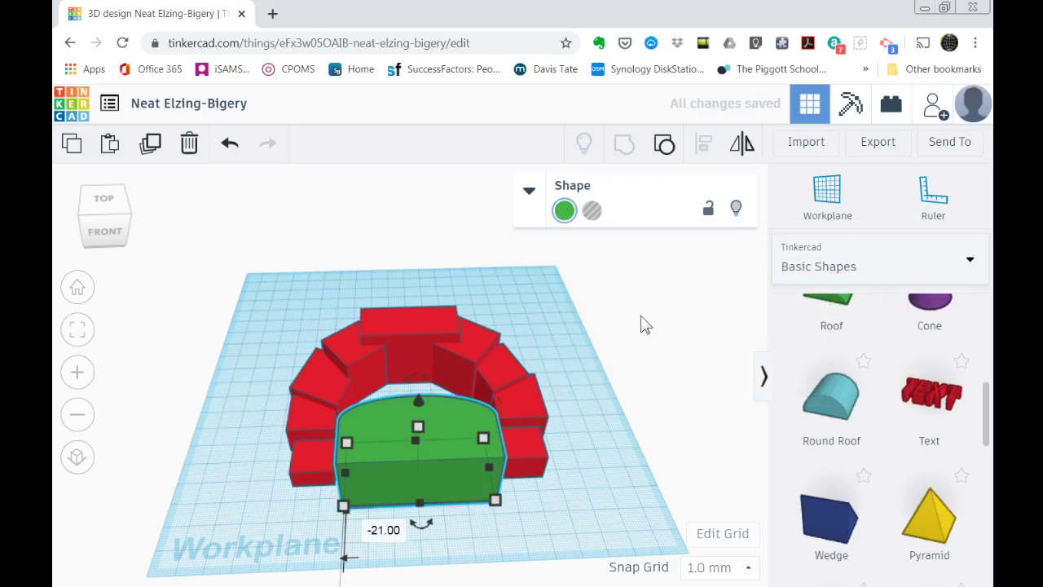
# Stretch the green shape back to the rear box, about 73 mm long, and widen it on both sides to fill the arch's interior.
pyautogui.moveTo(470, 495); pyautogui.dragTo(439, 490, button='right')
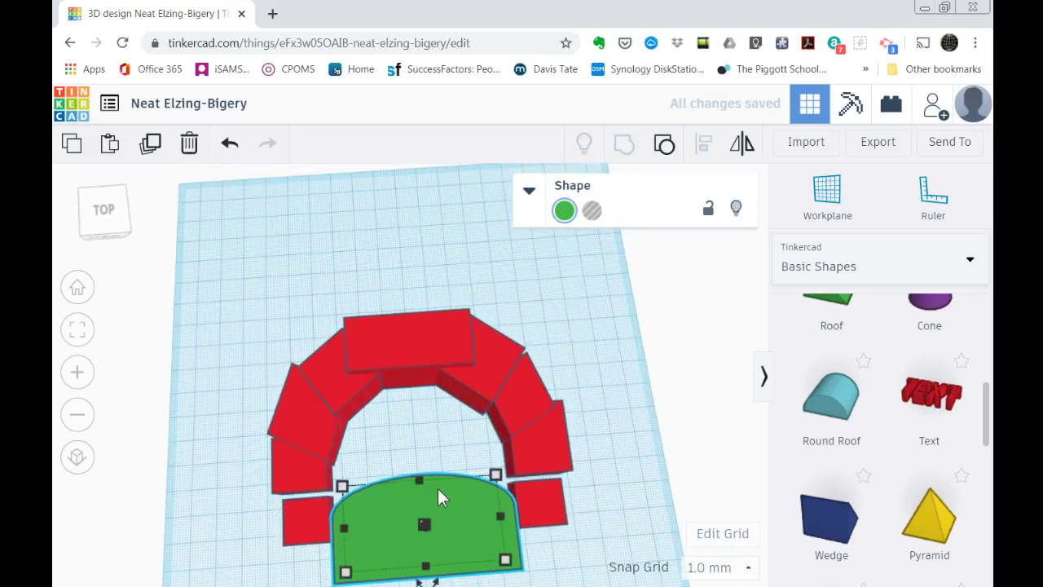
pyautogui.moveTo(422, 481); pyautogui.dragTo(420, 379)
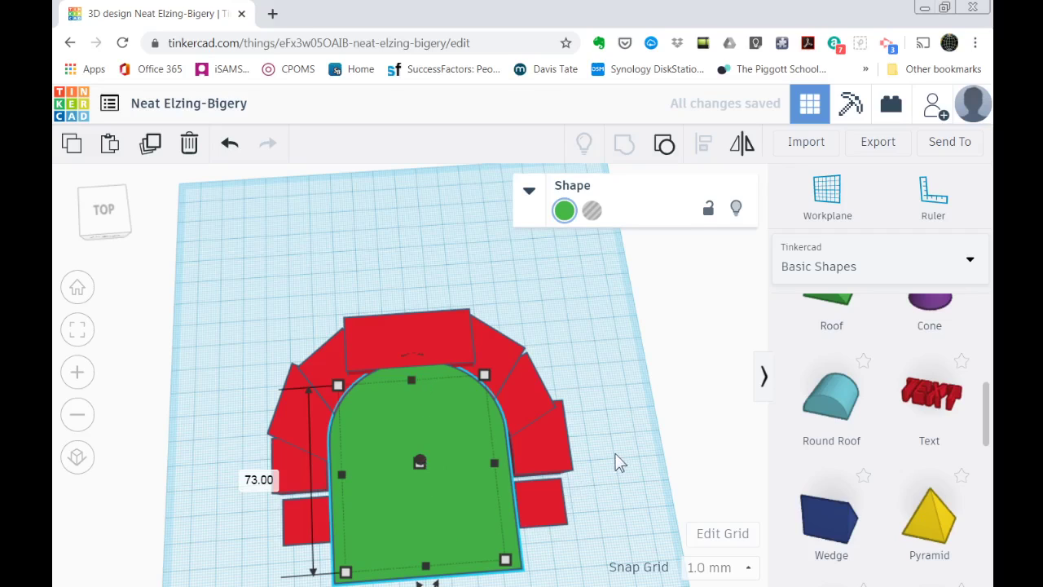
pyautogui.moveTo(608, 491); pyautogui.dragTo(584, 454, button='right')
pyautogui.moveTo(482, 560); pyautogui.dragTo(502, 559)
pyautogui.moveTo(580, 542); pyautogui.dragTo(692, 506, button='right')
pyautogui.moveTo(461, 548)
pyautogui.mouseDown()
pyautogui.moveTo(432, 557)
pyautogui.moveTo(441, 552)
pyautogui.mouseUp()
pyautogui.moveTo(681, 379); pyautogui.dragTo(601, 452, button='right')
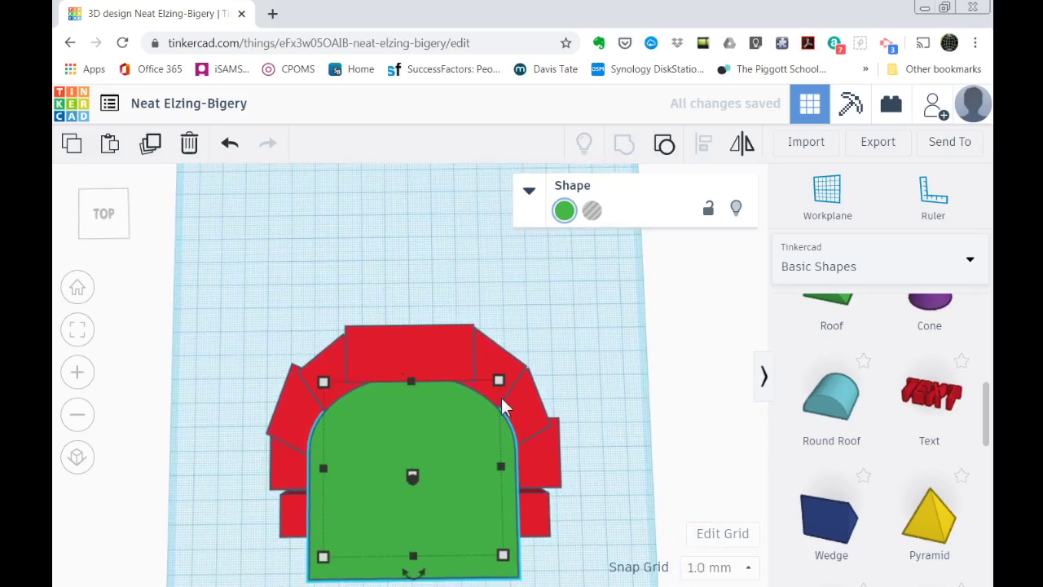
pyautogui.moveTo(410, 379); pyautogui.dragTo(411, 383)
# Increase the green shape's height so that it rises well above the tallest box.
pyautogui.moveTo(613, 463); pyautogui.dragTo(401, 338, button='right')
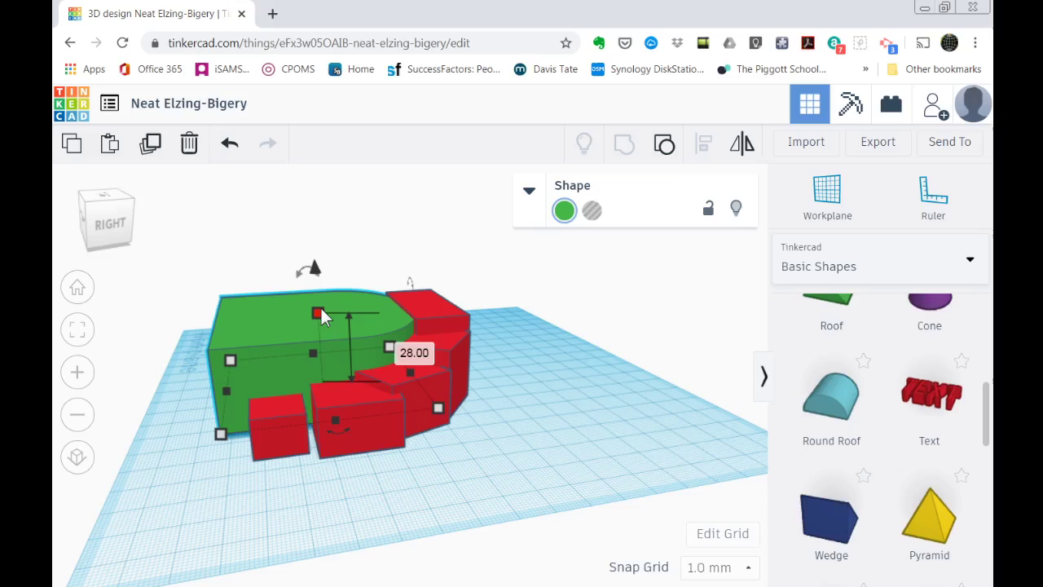
pyautogui.moveTo(317, 307); pyautogui.dragTo(321, 259)
pyautogui.moveTo(194, 459); pyautogui.dragTo(401, 530, button='right')
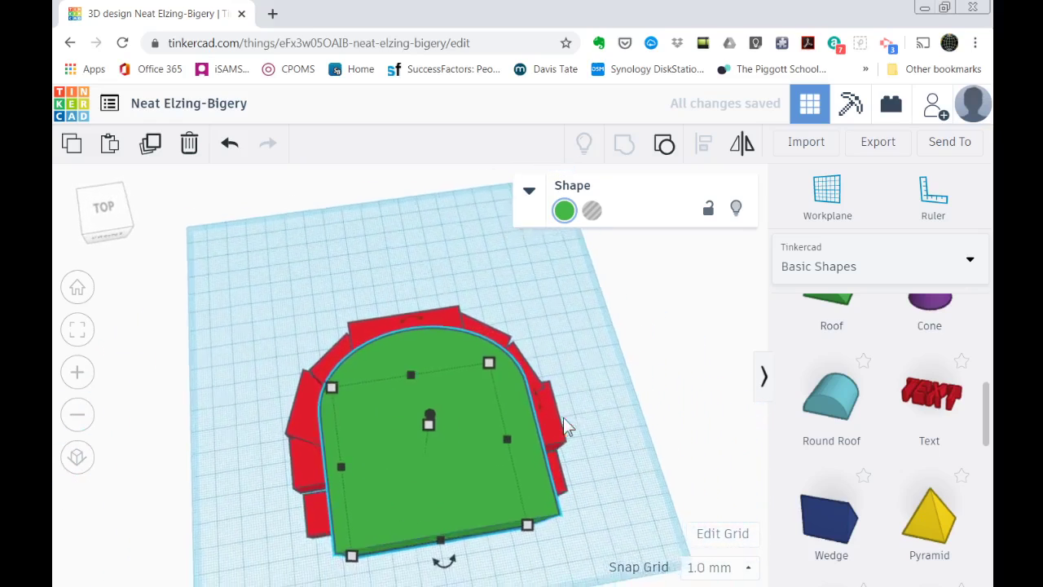
# Duplicate the green shape and move the copy sideways until it sits clear of the arch, beyond the workplane's edge.
pyautogui.scroll(-2, 563, 417)
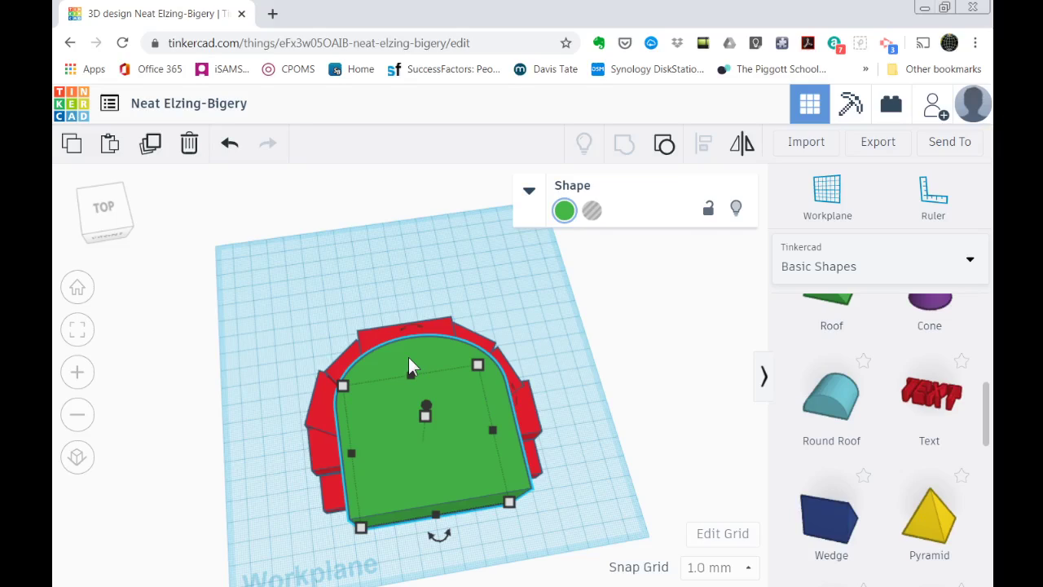
pyautogui.press('Right')
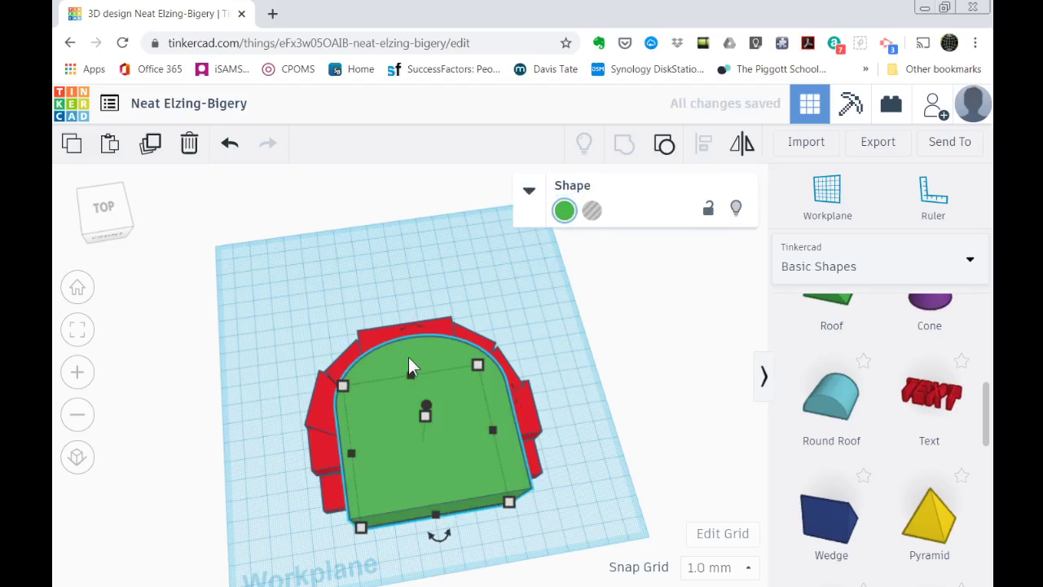
pyautogui.press('Right')
pyautogui.press('Right')
pyautogui.press('Right')
pyautogui.press('Right')
pyautogui.press('Right')
pyautogui.press('Right')
pyautogui.press('Right')
pyautogui.press('Right')
pyautogui.press('Right')
pyautogui.press('Right')
pyautogui.press('Right')
pyautogui.press('Right')
pyautogui.press('Right')
pyautogui.press('Right')
pyautogui.press('Right')
pyautogui.press('Right')
pyautogui.press('Right')
pyautogui.press('Right')
pyautogui.press('Right')
pyautogui.press('Right')
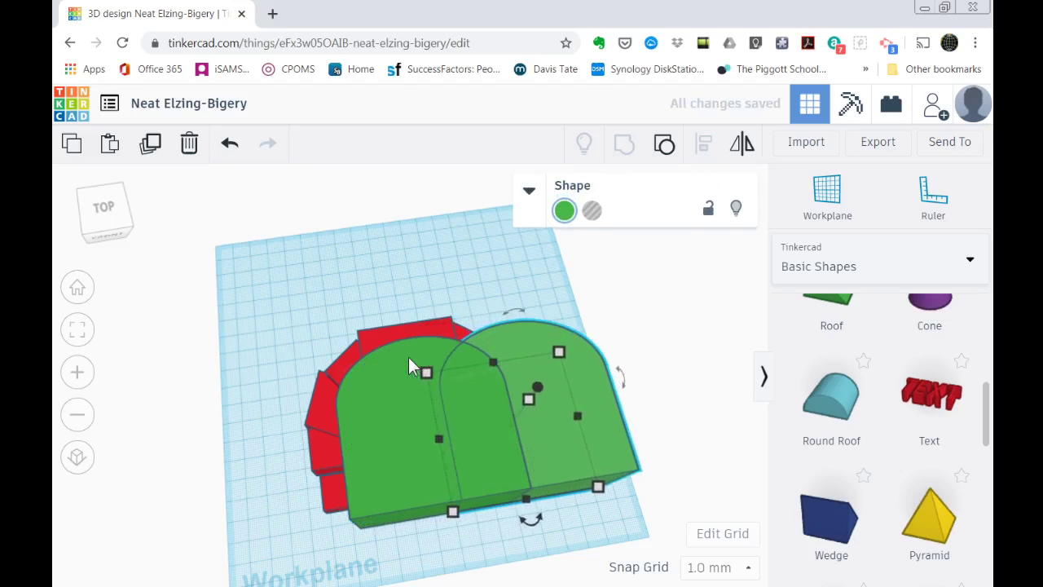
pyautogui.press('Right')
pyautogui.press('Right')
pyautogui.press('Right')
pyautogui.press('Right')
pyautogui.press('Right')
pyautogui.press('Right')
pyautogui.press('Right')
pyautogui.press('Right')
pyautogui.press('Right')
pyautogui.press('Right')
pyautogui.press('Right')
pyautogui.press('Right')
pyautogui.press('Right')
pyautogui.press('Right')
pyautogui.press('Right')
pyautogui.press('Right')
pyautogui.press('Right')
pyautogui.press('Right')
pyautogui.press('Right')
pyautogui.press('Right')
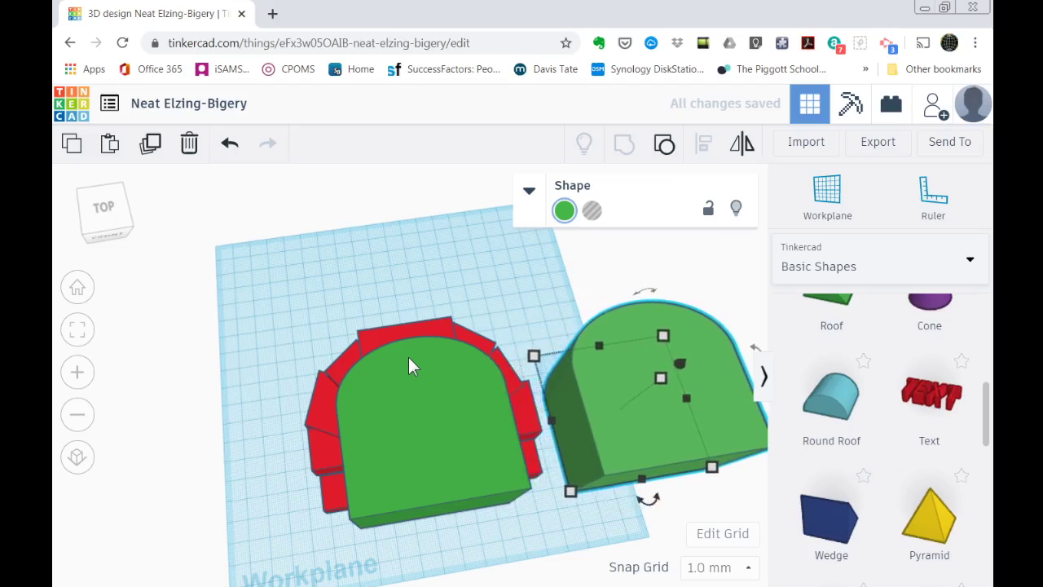
pyautogui.press('Right')
pyautogui.press('Right')
pyautogui.press('Right')
pyautogui.press('Right')
pyautogui.press('Right')
pyautogui.press('Right')
pyautogui.press('Right')
pyautogui.press('Right')
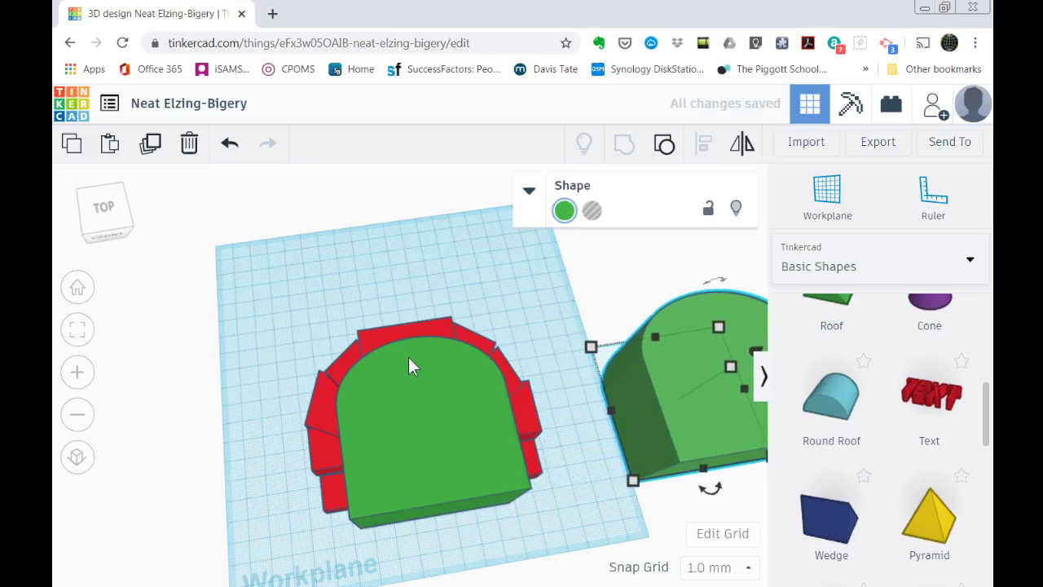
# Duplicate the green shape inside the arch, shrinking the copy to 64 by 68 mm within the original and turning it into a hole.
pyautogui.click(409, 357)
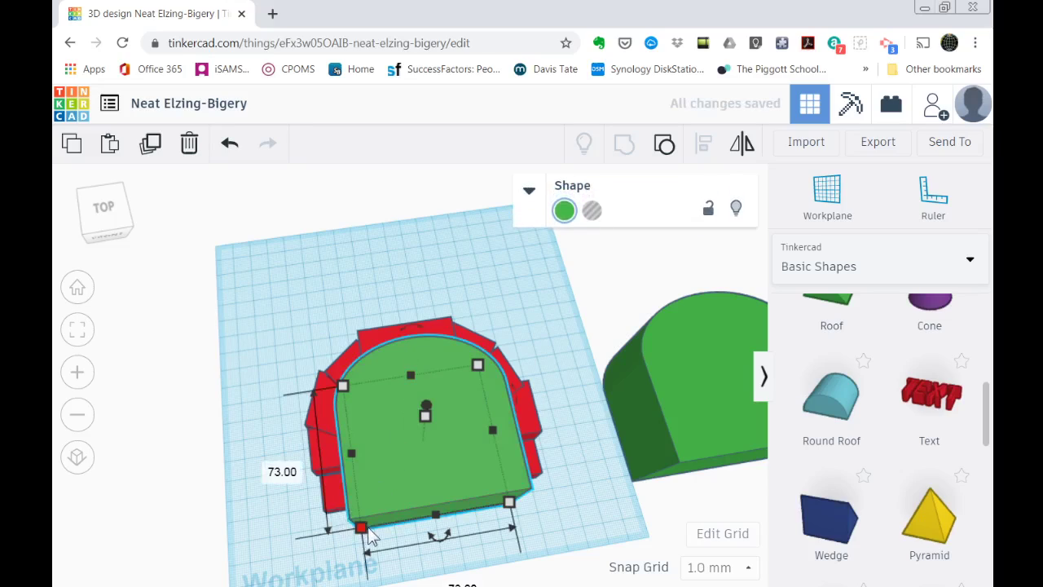
pyautogui.moveTo(369, 536); pyautogui.dragTo(371, 534)
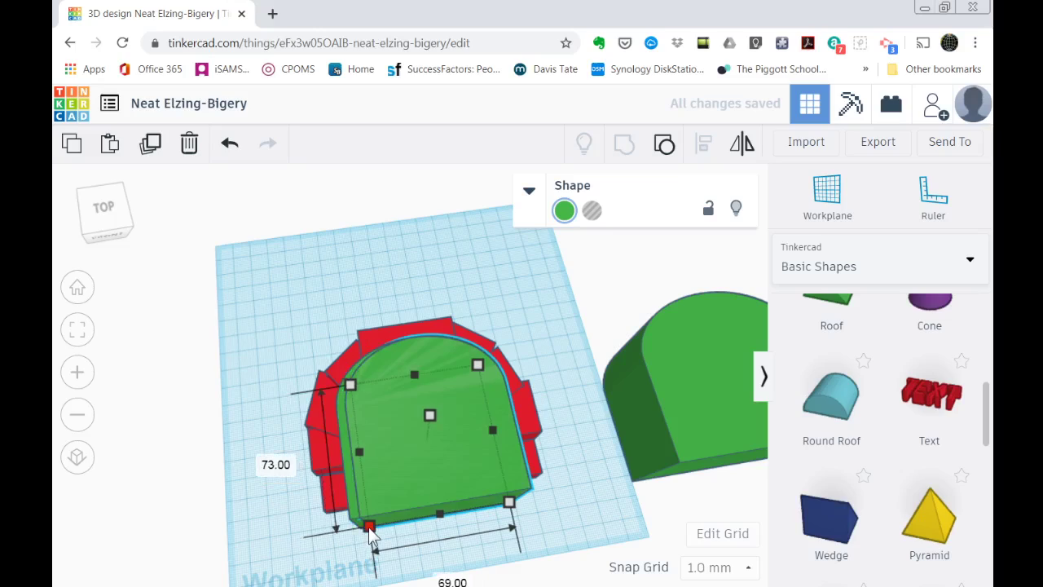
pyautogui.moveTo(507, 504); pyautogui.dragTo(493, 504)
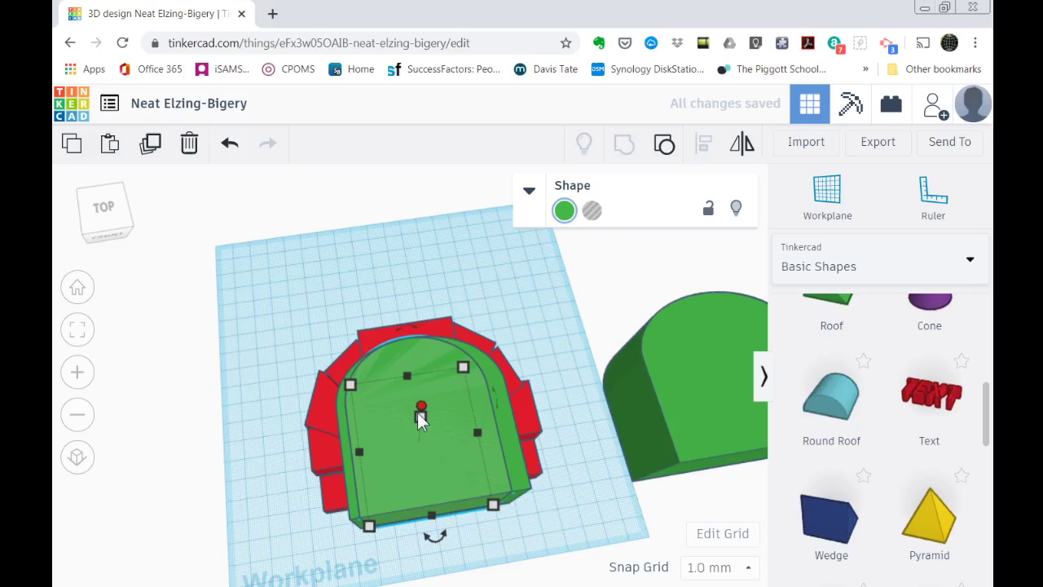
pyautogui.moveTo(461, 372); pyautogui.dragTo(466, 379)
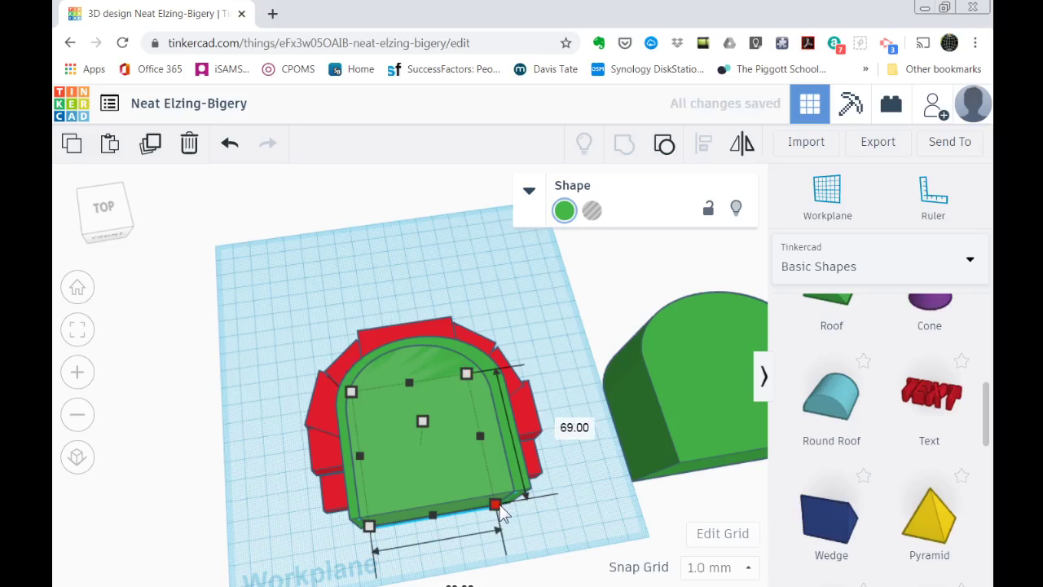
pyautogui.moveTo(501, 510); pyautogui.dragTo(503, 511)
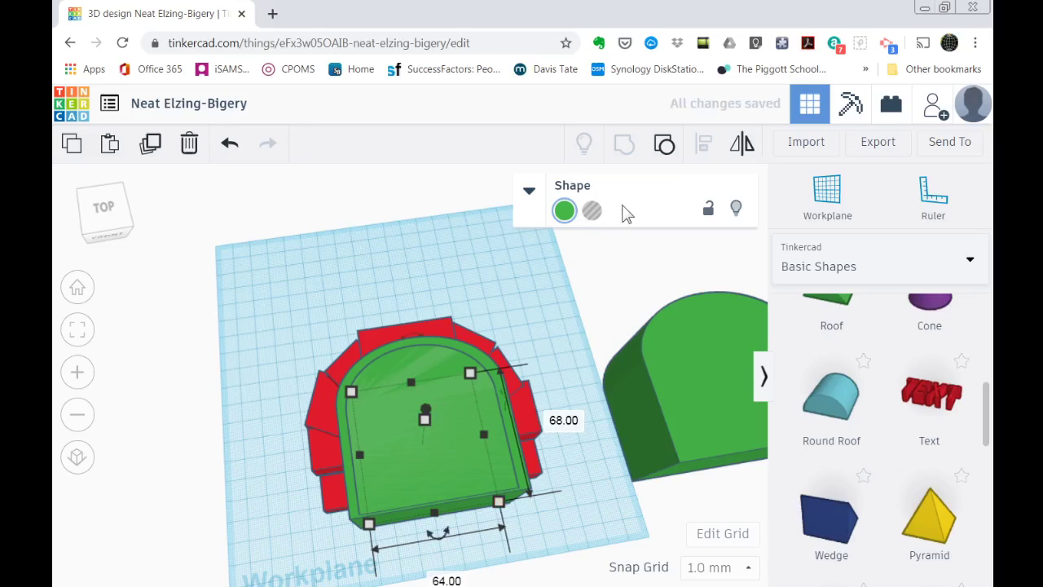
pyautogui.click(592, 211)
# Try grouping the hole with the outer green shape to hollow it out, and undo that grouping.
pyautogui.moveTo(405, 284); pyautogui.dragTo(415, 237, button='right')
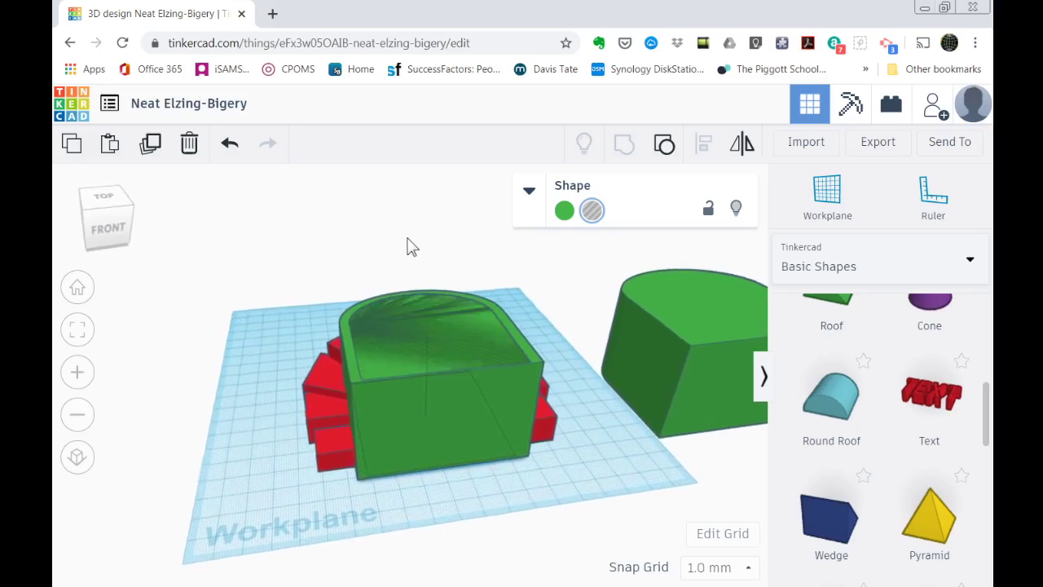
pyautogui.click(377, 304)
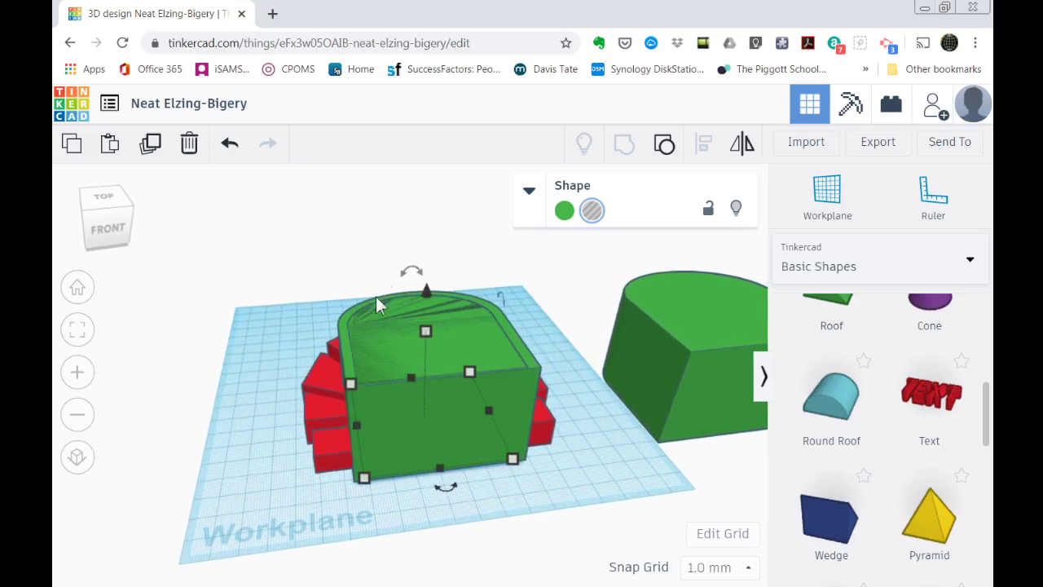
pyautogui.keyDown('shift'); pyautogui.click(346, 367); pyautogui.keyUp('shift')
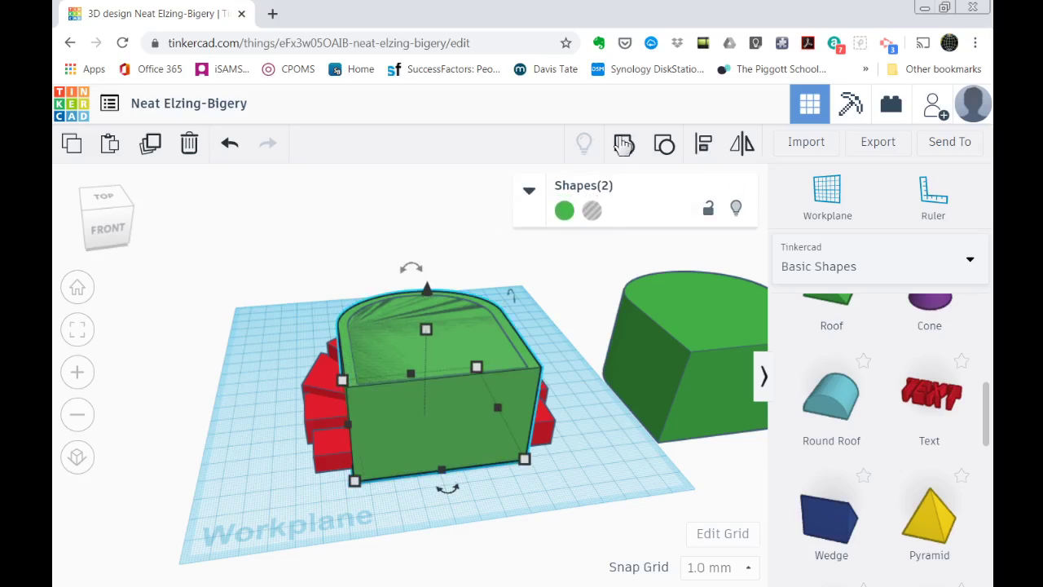
pyautogui.click(628, 150)
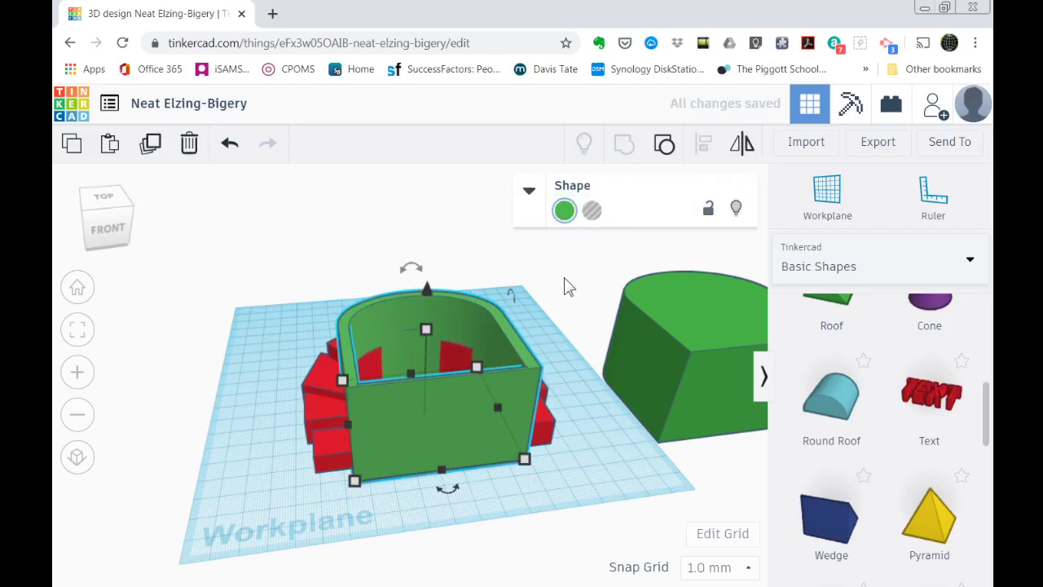
pyautogui.moveTo(550, 308); pyautogui.dragTo(549, 384, button='right')
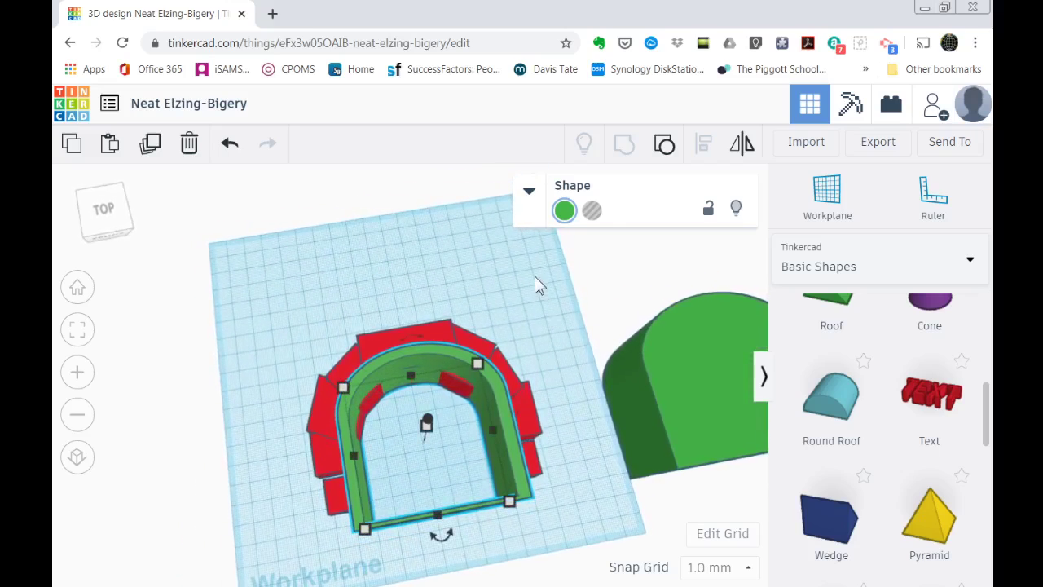
pyautogui.click(231, 145)
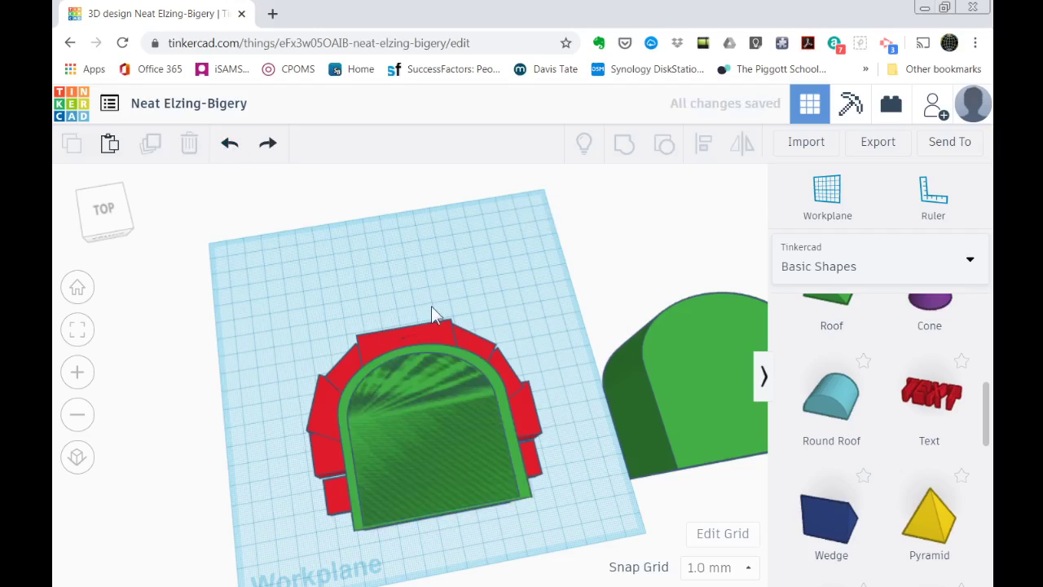
# Lengthen the hole to 74 mm past the green shape's front face and group both to cut an open-fronted arch wall.
pyautogui.click(426, 441)
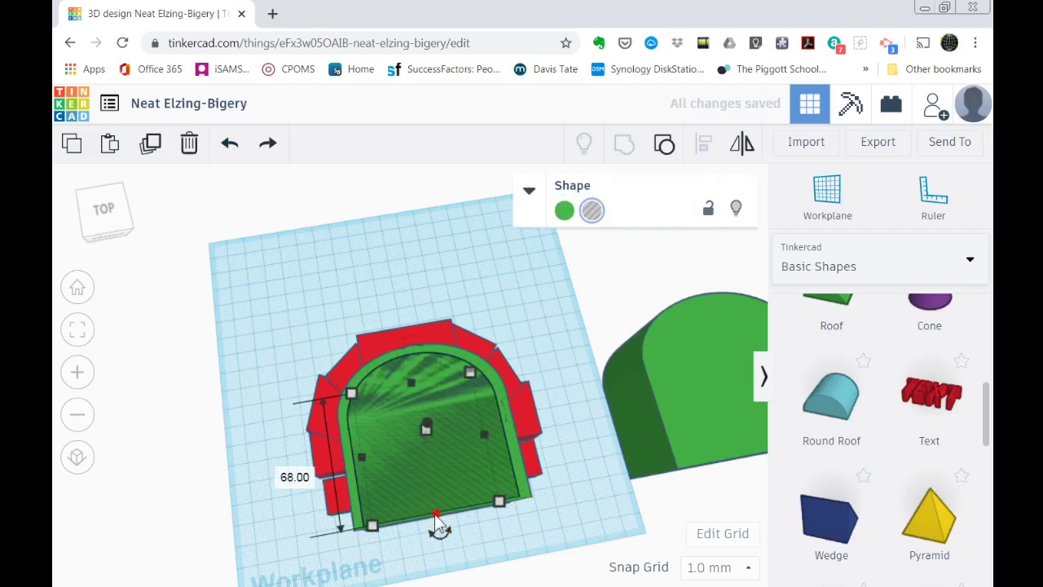
pyautogui.moveTo(499, 512); pyautogui.dragTo(500, 517)
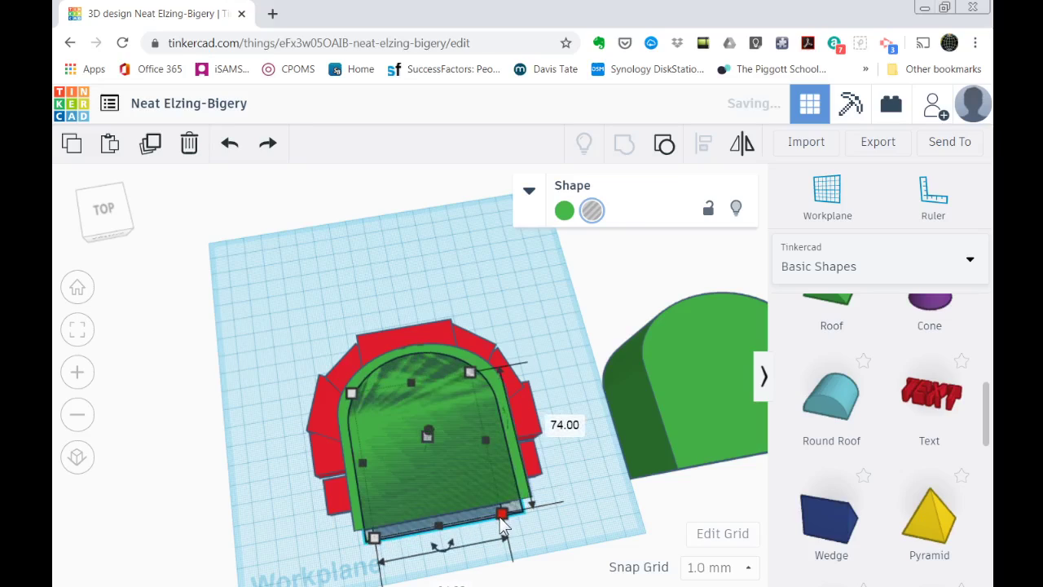
pyautogui.keyDown('shift'); pyautogui.click(355, 494); pyautogui.keyUp('shift')
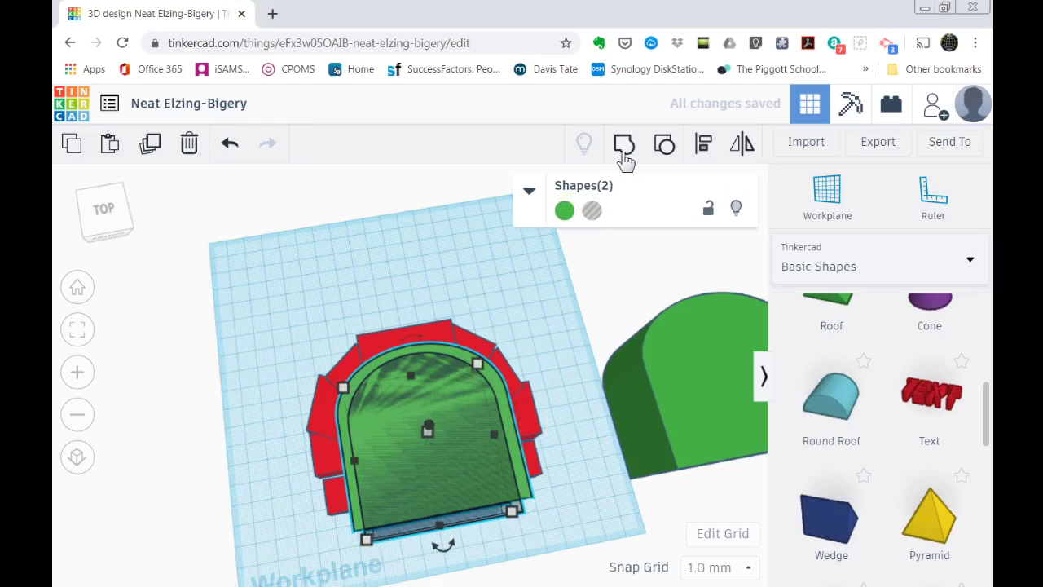
pyautogui.click(624, 145)
# Duplicate the green arch wall backwards and enlarge the copy on both sides, to 114 mm long, so that it surrounds the red blocks.
pyautogui.moveTo(545, 320); pyautogui.dragTo(512, 327, button='right')
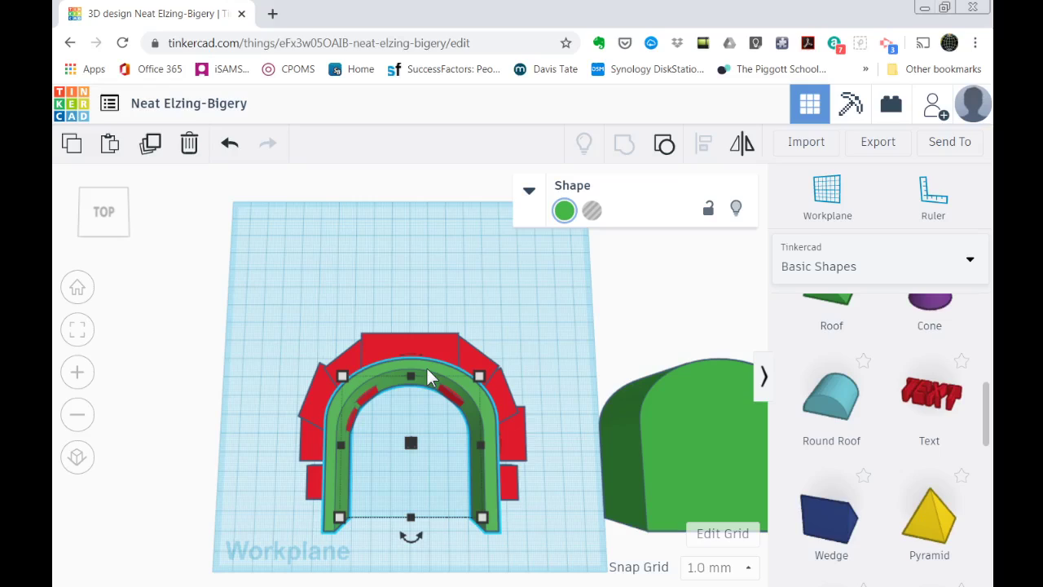
pyautogui.press('Up')
pyautogui.press('Up')
pyautogui.press('Up')
pyautogui.press('Up')
pyautogui.press('Up')
pyautogui.press('Up')
pyautogui.press('Up')
pyautogui.press('Up')
pyautogui.press('Up')
pyautogui.press('Up')
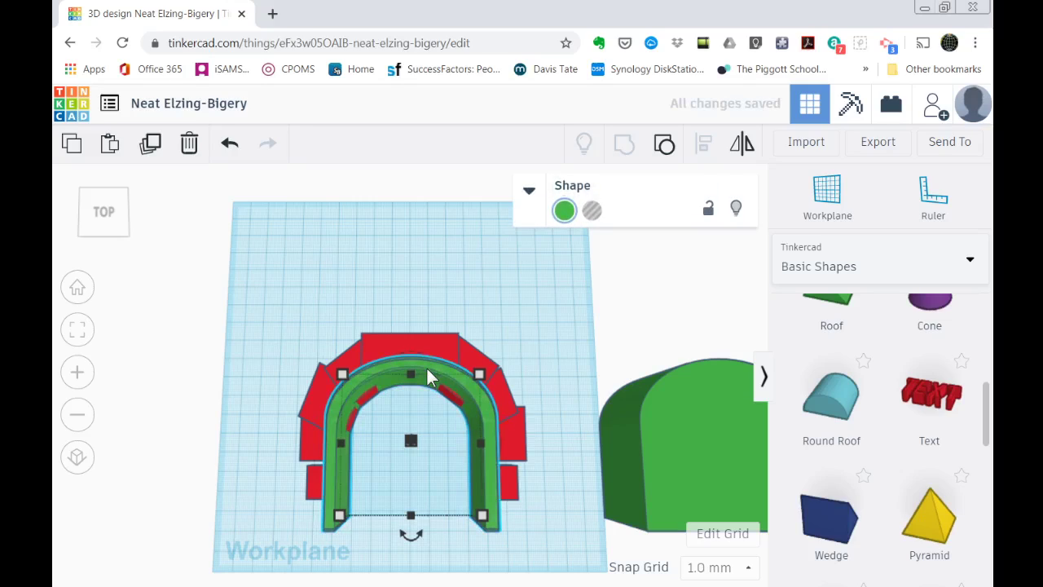
pyautogui.press('Up')
pyautogui.press('Up')
pyautogui.press('Up')
pyautogui.press('Up')
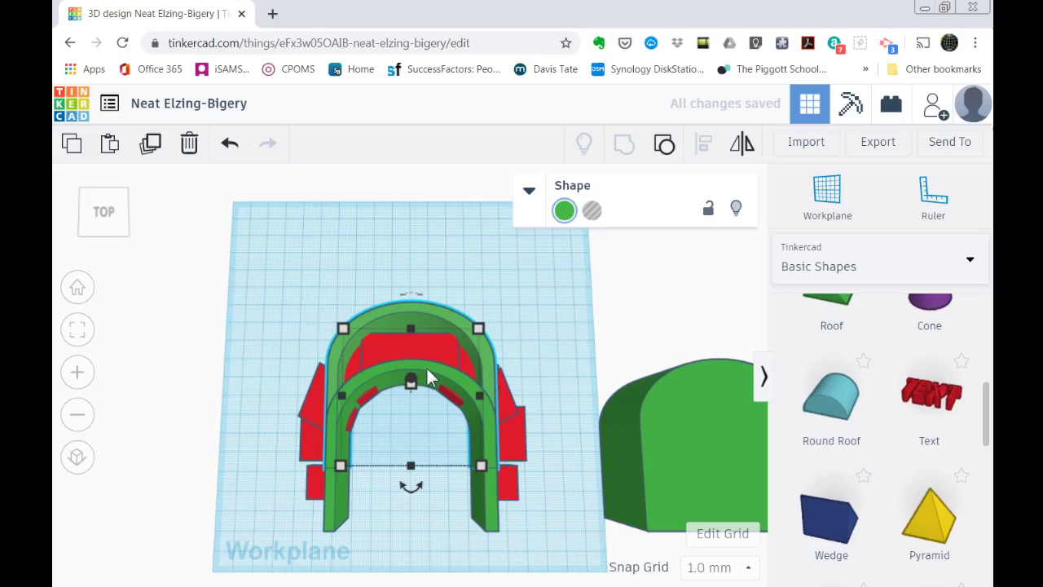
pyautogui.press('Up')
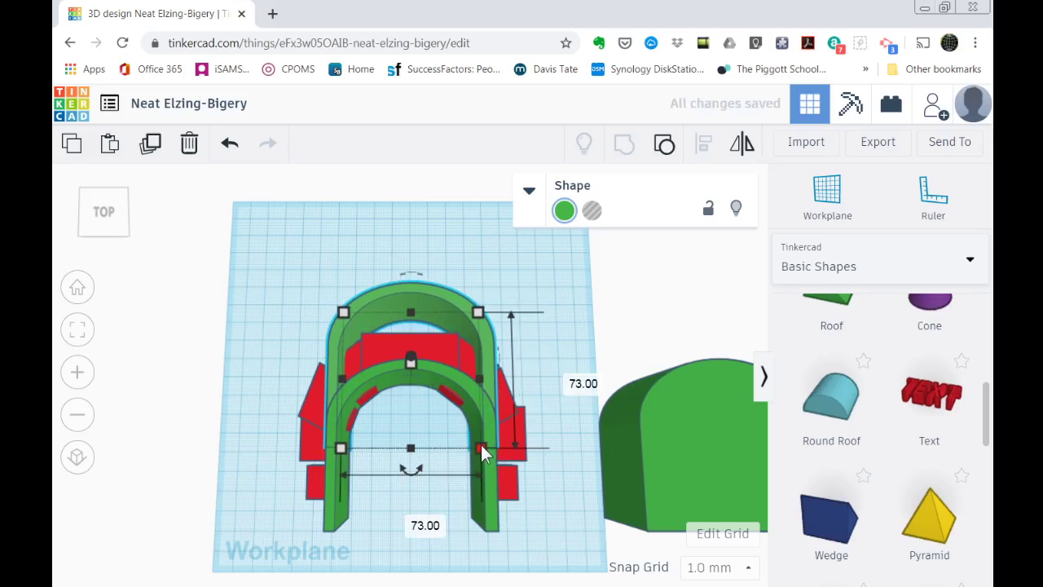
pyautogui.moveTo(489, 446); pyautogui.dragTo(528, 456)
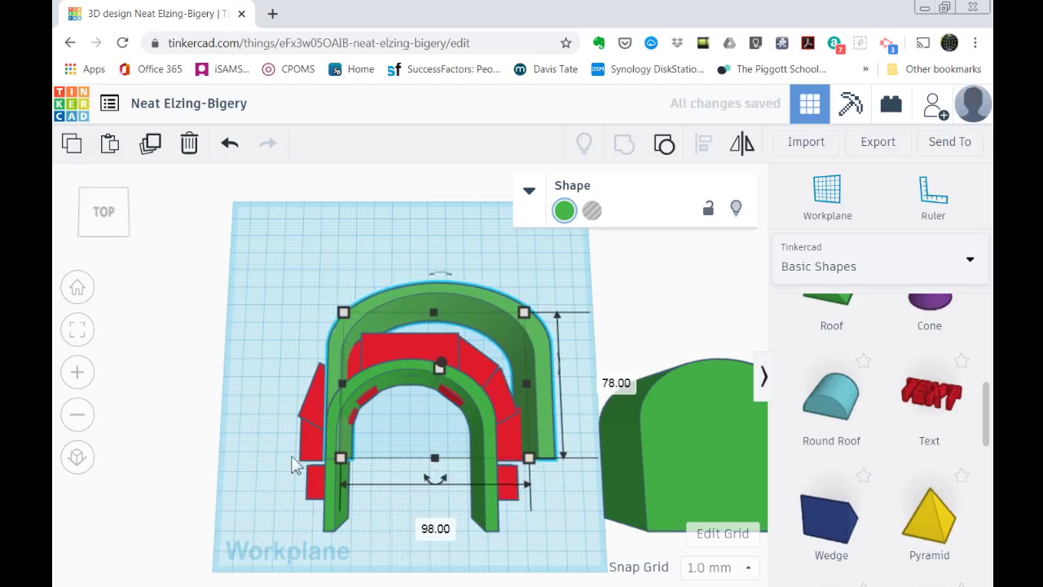
pyautogui.moveTo(344, 464); pyautogui.dragTo(284, 542)
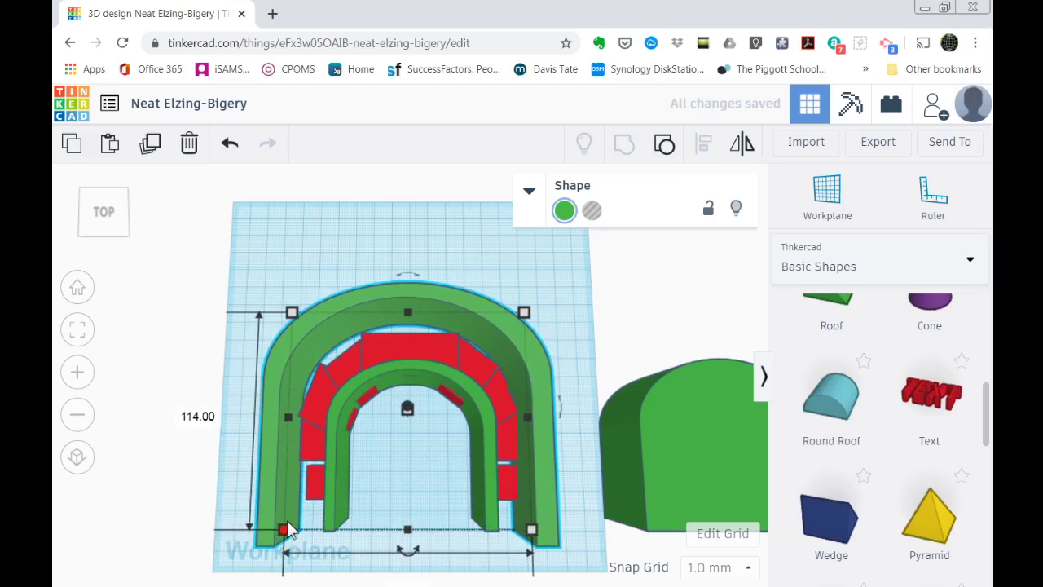
# Extend the red rear-left block to 33 by 37 mm and the middle rear block to 47 by 27 mm towards the outer wall.
pyautogui.click(345, 361)
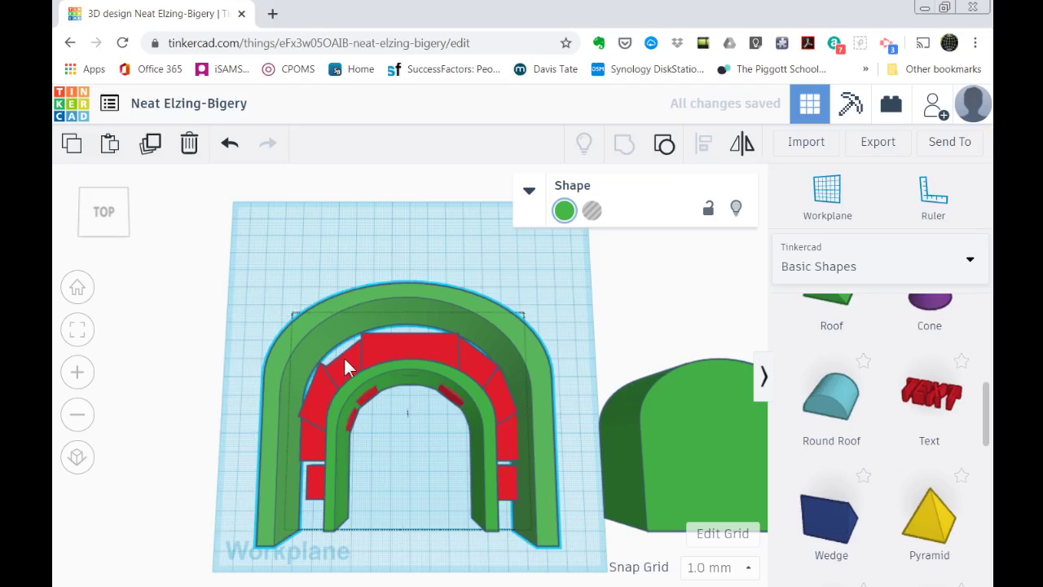
pyautogui.moveTo(338, 357); pyautogui.dragTo(331, 347)
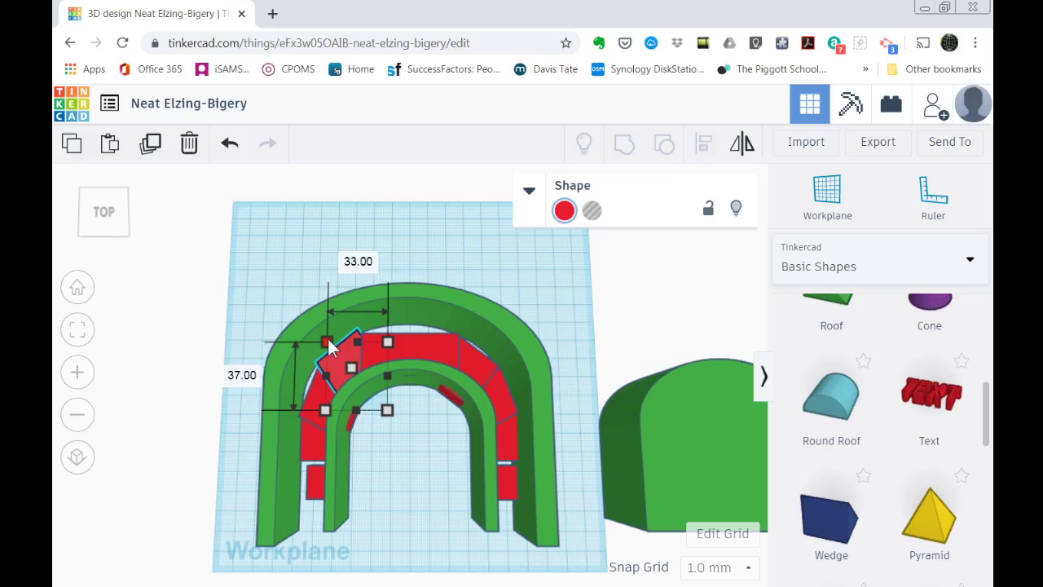
pyautogui.press('Escape')
pyautogui.click(408, 339)
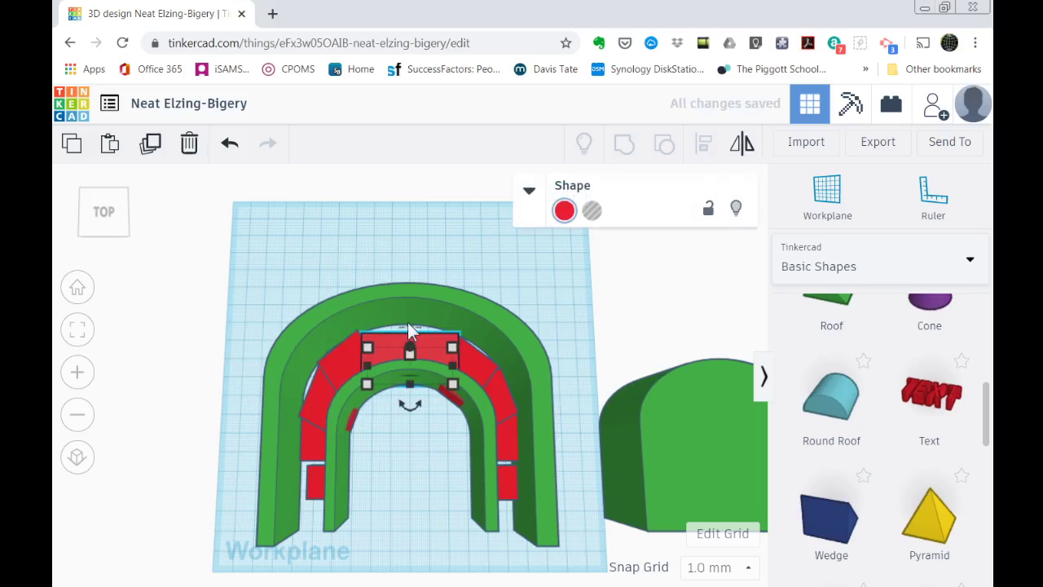
pyautogui.moveTo(452, 345); pyautogui.dragTo(454, 333)
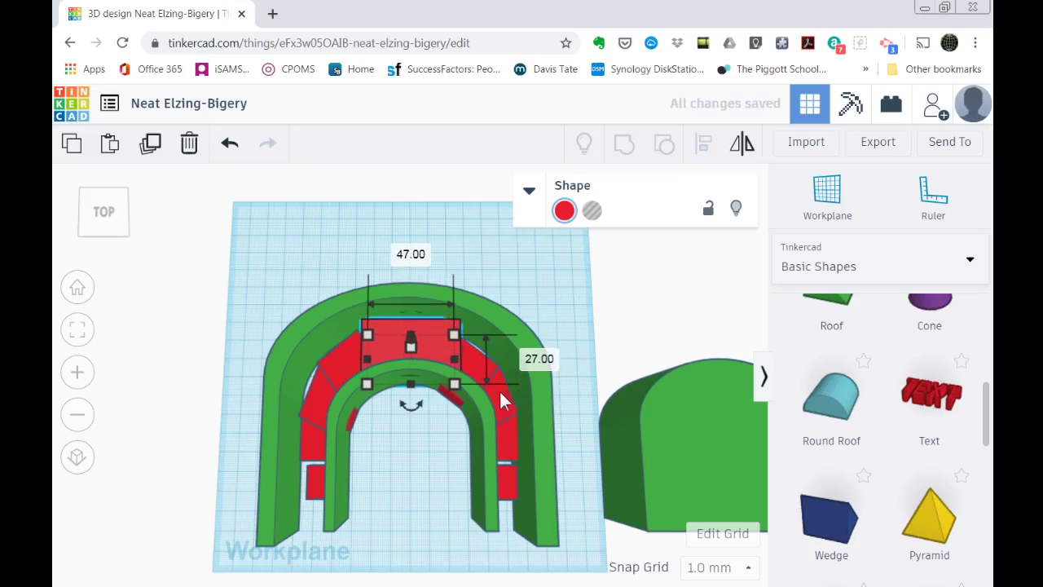
# Extend the upper block of the left leg to 36 by 40 mm and the rear-right block to 37 by 34 mm.
pyautogui.click(313, 382)
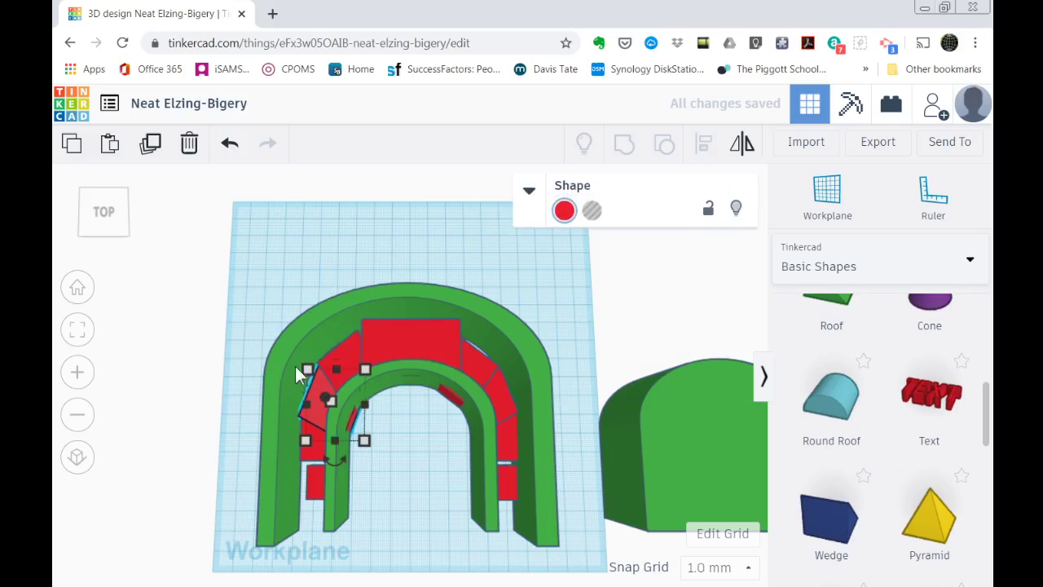
pyautogui.moveTo(305, 369); pyautogui.dragTo(298, 366)
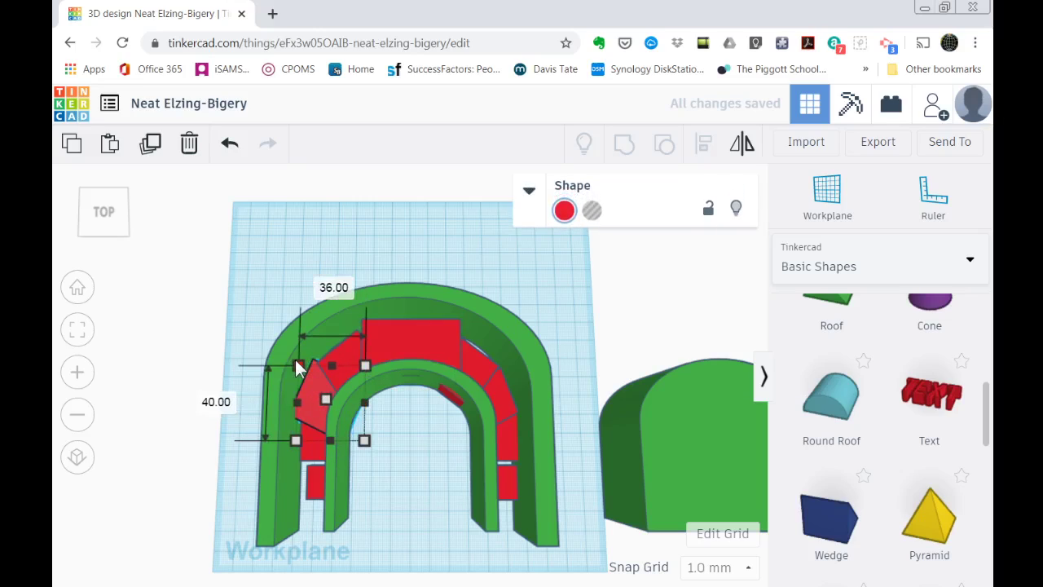
pyautogui.press('Escape')
pyautogui.click(482, 359)
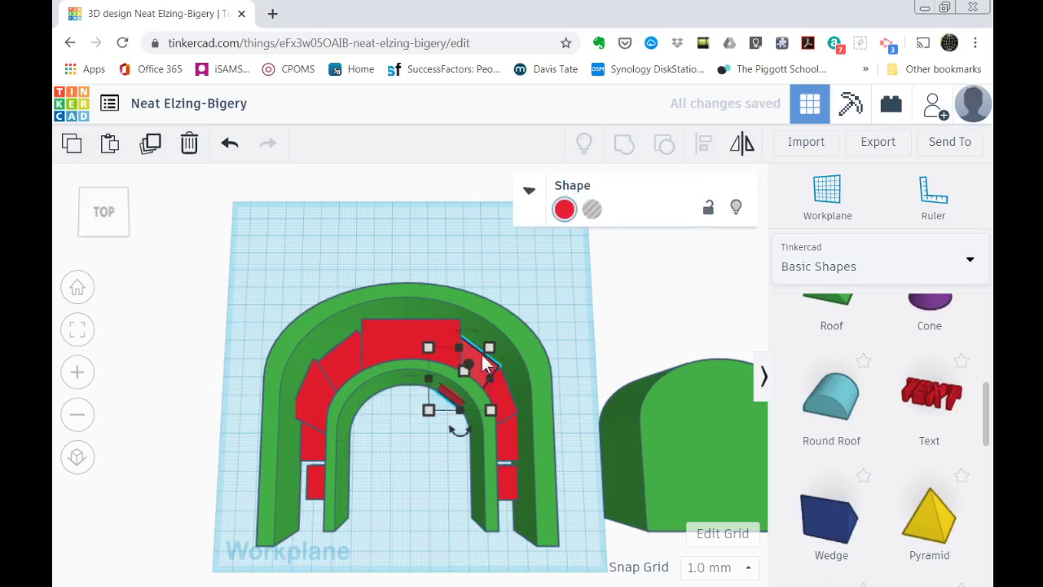
pyautogui.moveTo(489, 350); pyautogui.dragTo(499, 349)
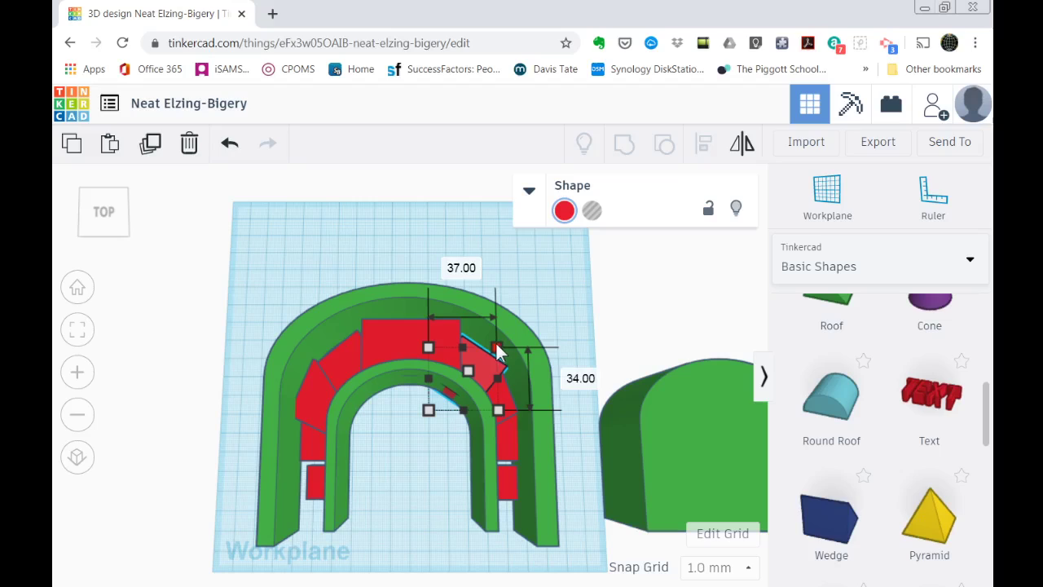
pyautogui.click(524, 259)
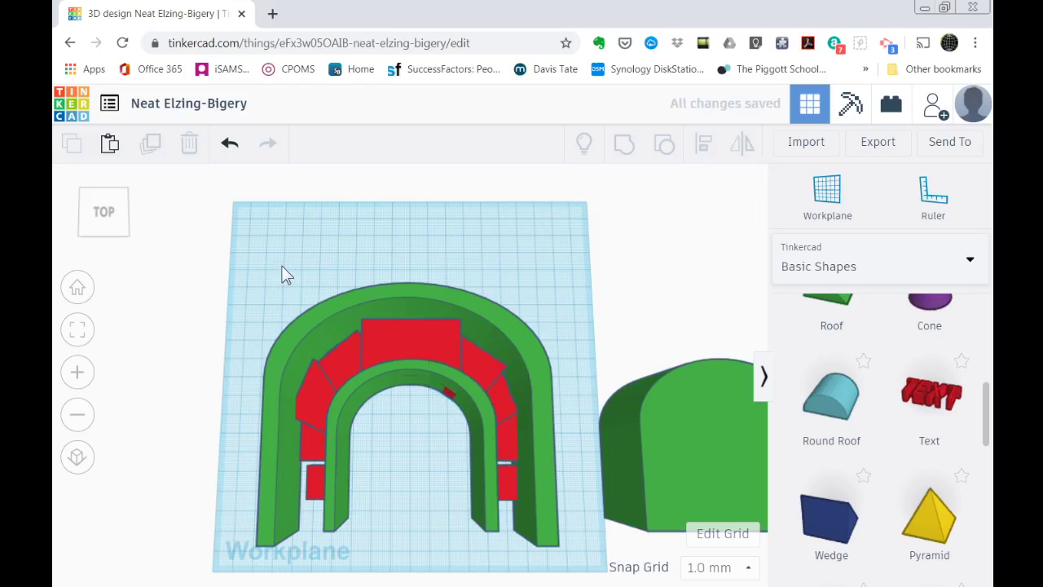
pyautogui.moveTo(396, 264)
pyautogui.mouseDown(button='right')
pyautogui.moveTo(494, 135)
pyautogui.moveTo(489, 164)
pyautogui.moveTo(245, 219)
pyautogui.moveTo(449, 228)
pyautogui.moveTo(471, 217)
pyautogui.moveTo(412, 278)
pyautogui.moveTo(405, 254)
pyautogui.moveTo(378, 256)
pyautogui.mouseUp(button='right')
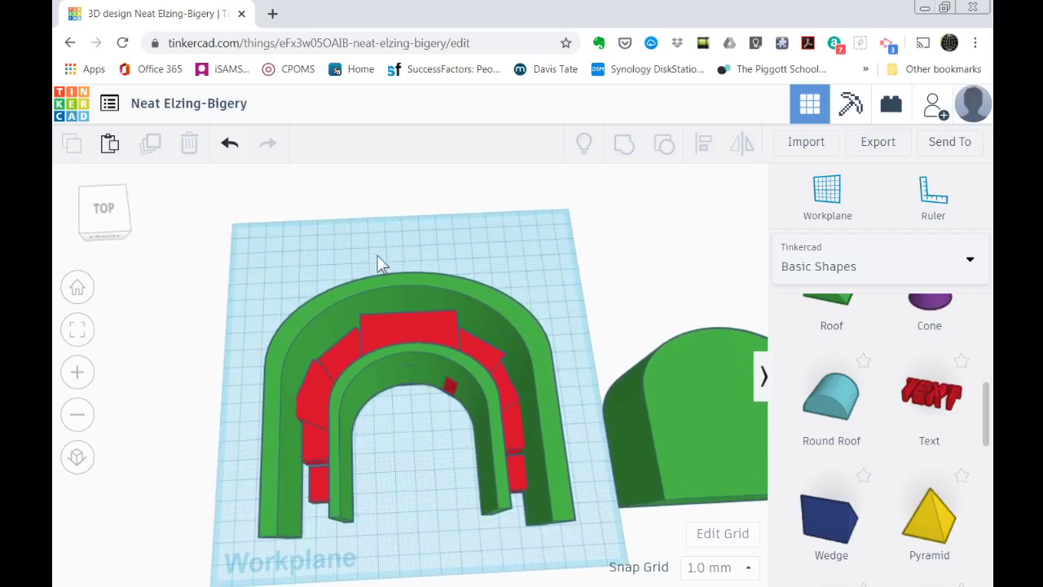
# Group both green curved walls and all the red step blocks into one shape.
pyautogui.moveTo(223, 254); pyautogui.dragTo(599, 561)
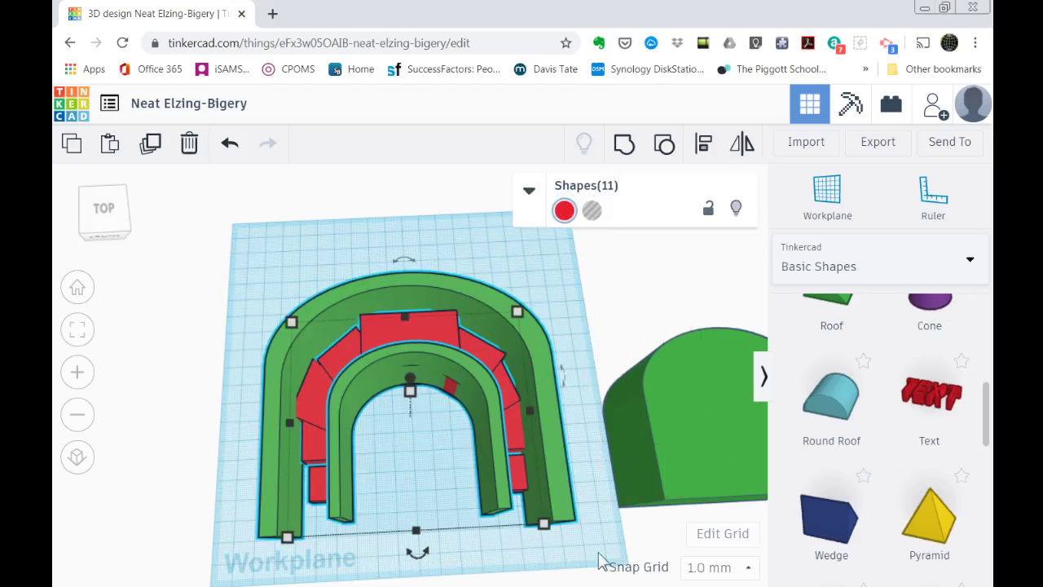
pyautogui.click(625, 146)
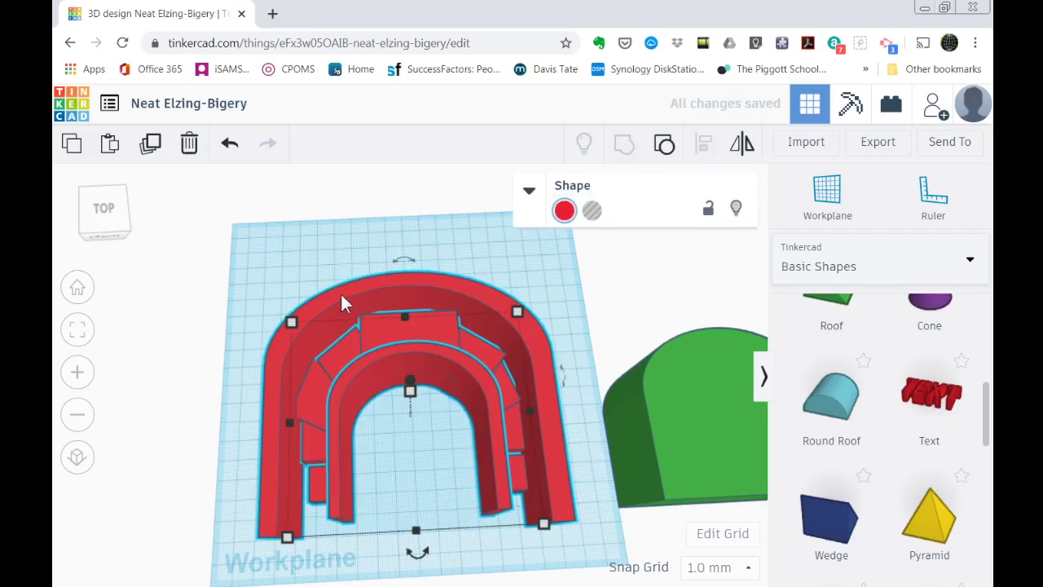
pyautogui.click(278, 275)
pyautogui.moveTo(268, 299); pyautogui.dragTo(612, 293, button='right')
pyautogui.moveTo(576, 419); pyautogui.dragTo(254, 379, button='right')
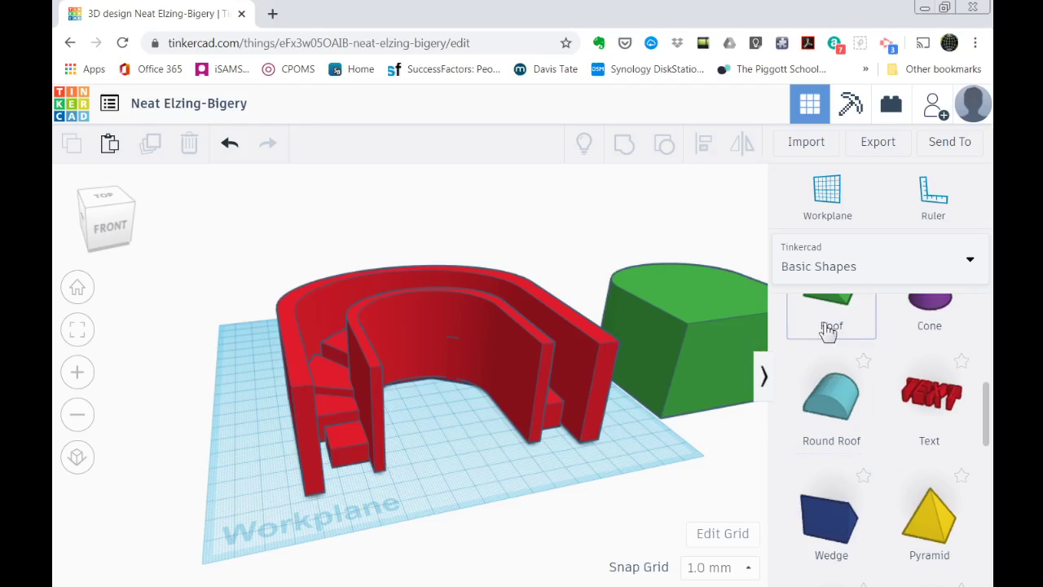
# Add a 20 by 94 mm box, raise it 31 mm and move it 60 mm sideways over the left leg of the staircase.
pyautogui.scroll(5, 828, 331)
pyautogui.scroll(-1, 823, 335)
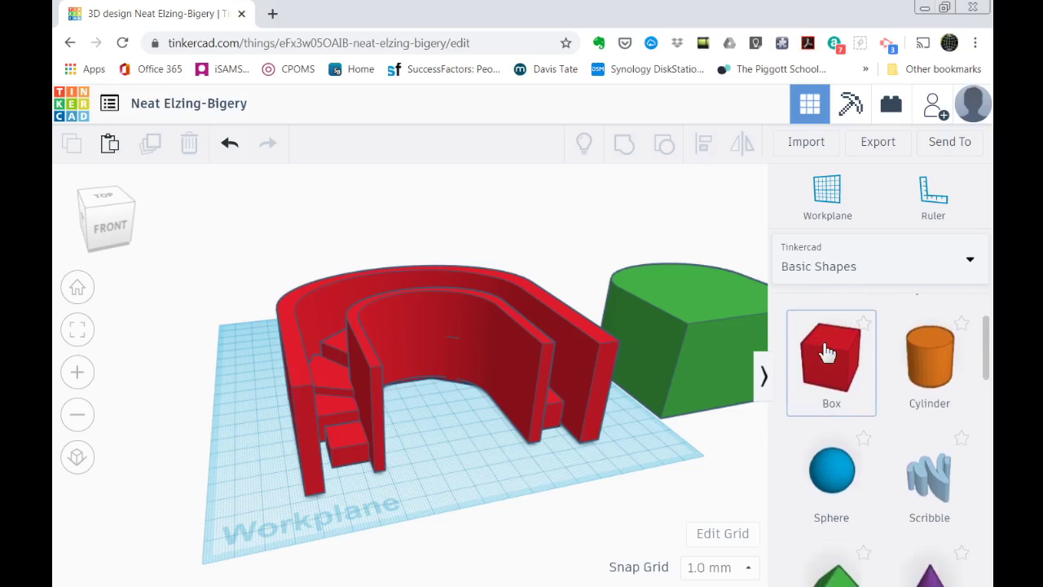
pyautogui.moveTo(249, 370); pyautogui.dragTo(203, 508)
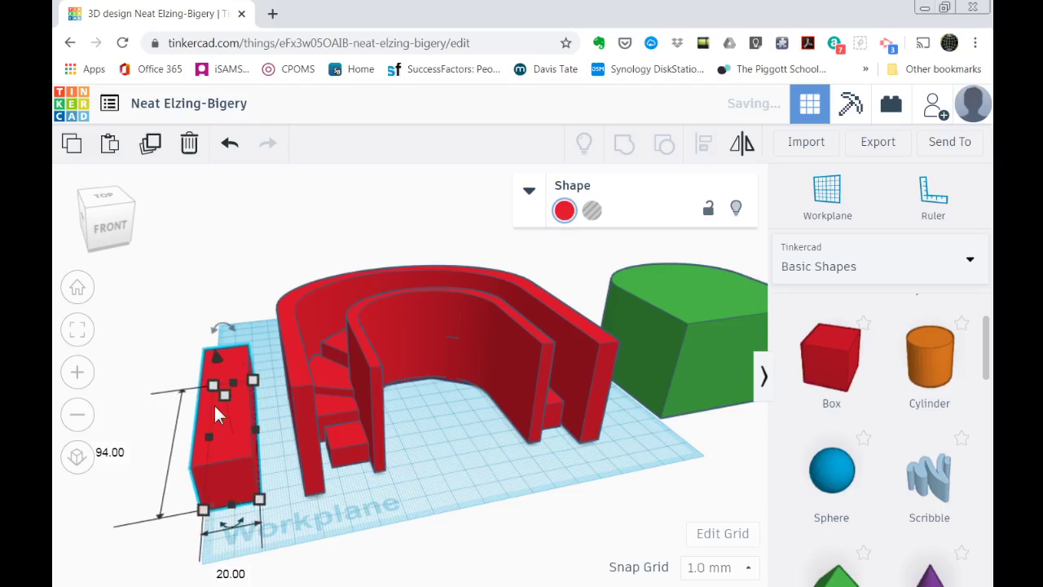
pyautogui.moveTo(215, 383); pyautogui.dragTo(204, 284)
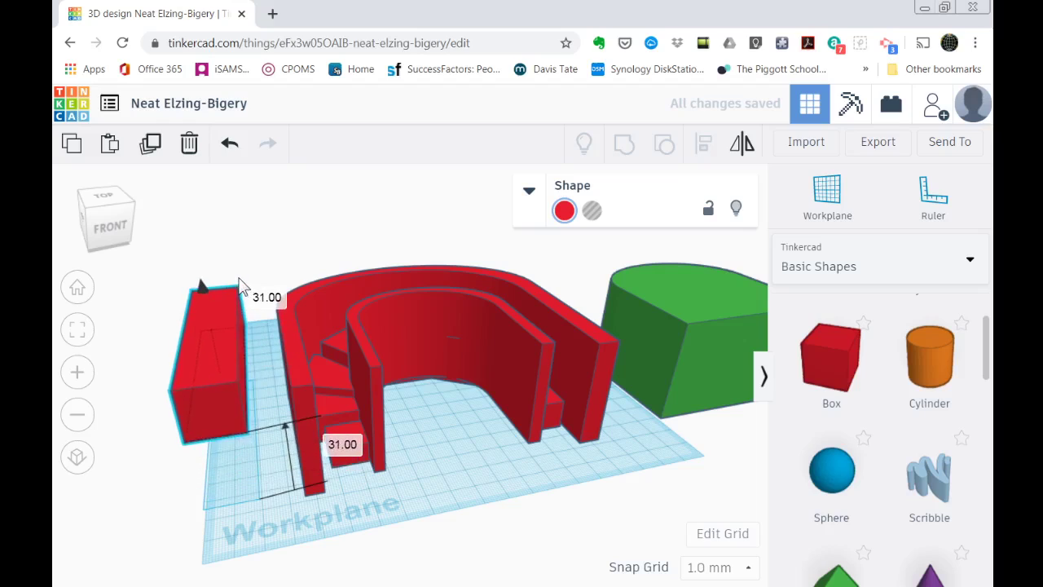
pyautogui.moveTo(194, 378); pyautogui.dragTo(361, 330)
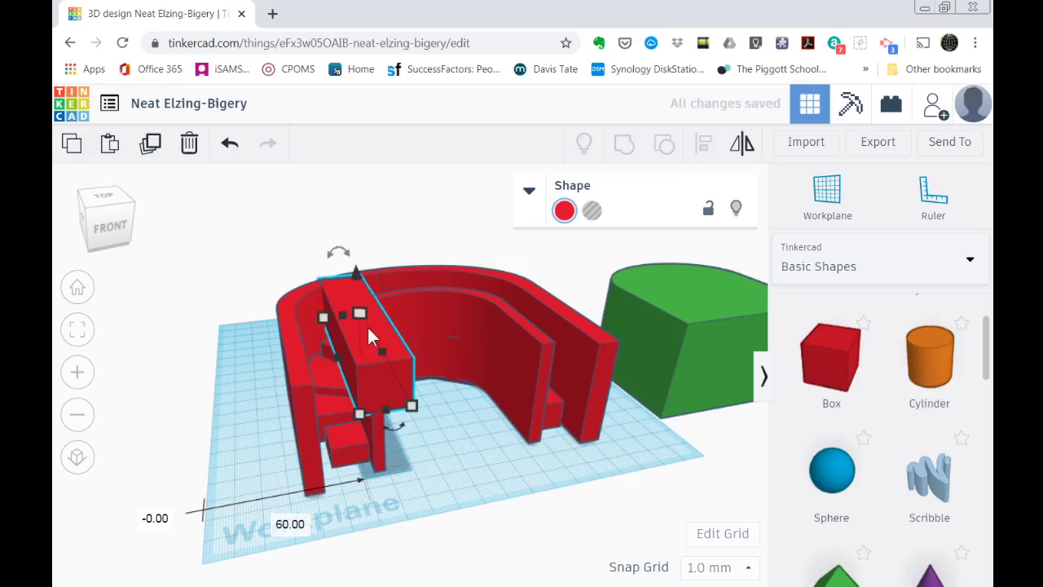
# Raise the box further, enlarge it to 56 by 128 mm and tilt it down towards the front of the staircase.
pyautogui.moveTo(357, 270); pyautogui.dragTo(359, 232)
pyautogui.moveTo(359, 372); pyautogui.dragTo(250, 445)
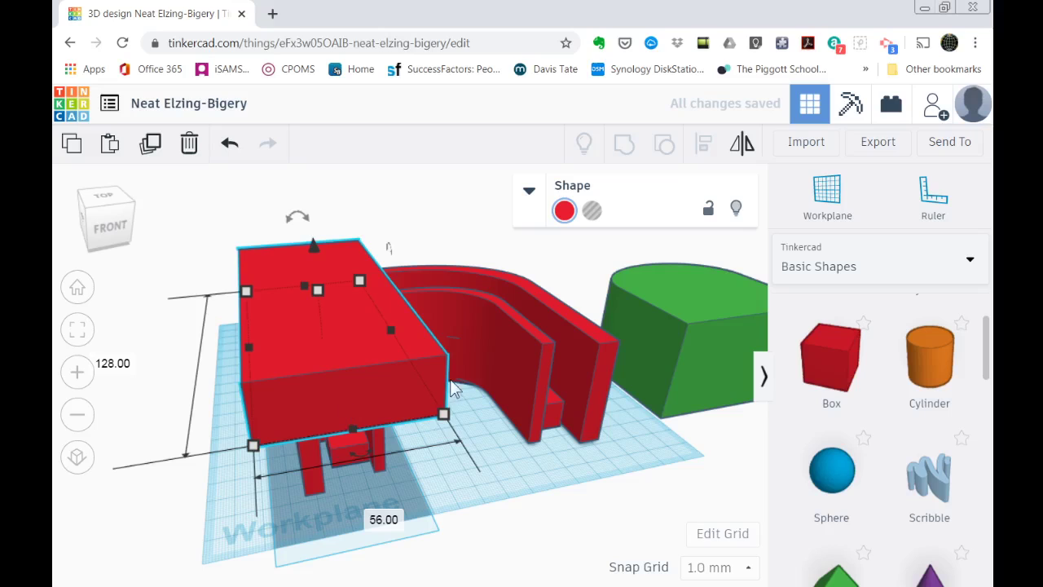
pyautogui.moveTo(473, 439); pyautogui.dragTo(301, 454, button='right')
pyautogui.moveTo(249, 201)
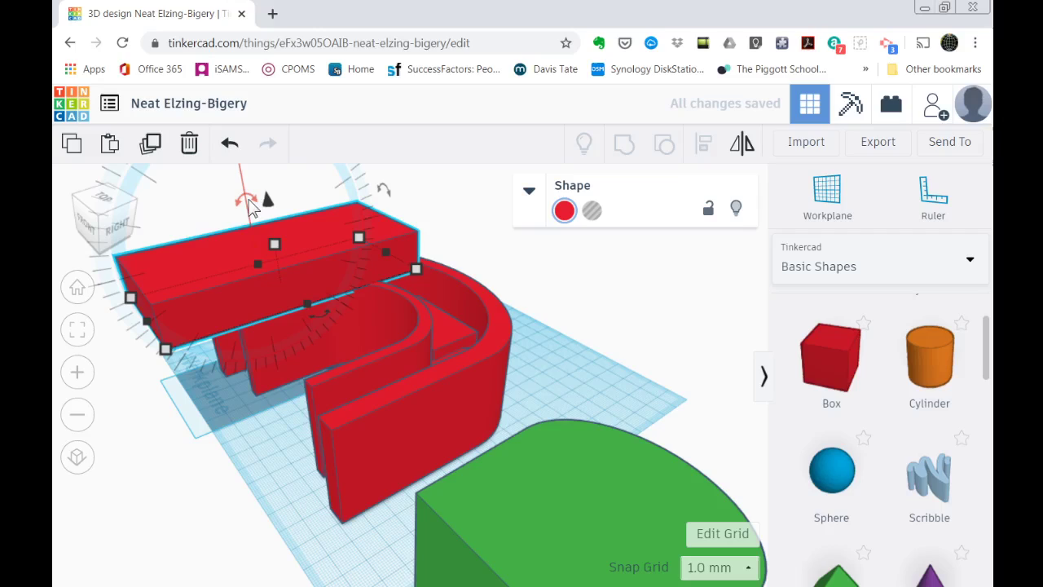
pyautogui.moveTo(248, 201); pyautogui.dragTo(225, 233)
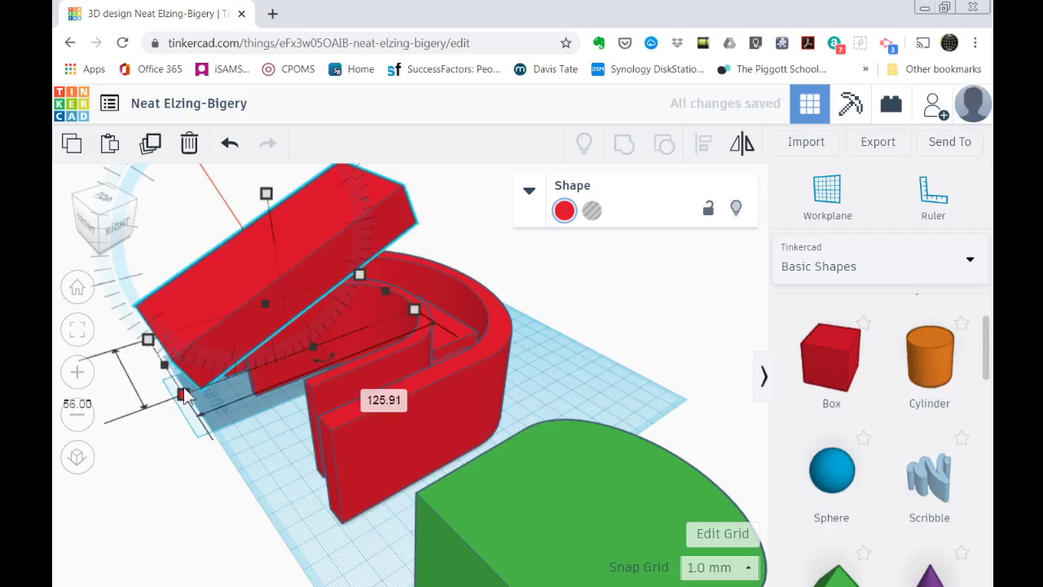
pyautogui.moveTo(165, 427); pyautogui.dragTo(271, 448, button='right')
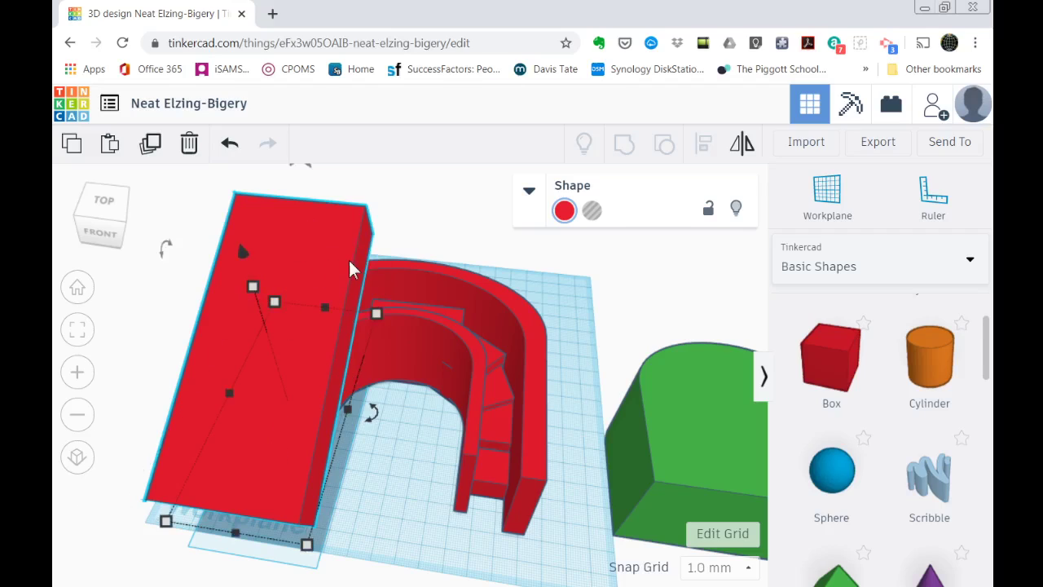
pyautogui.scroll(-4, 346, 261)
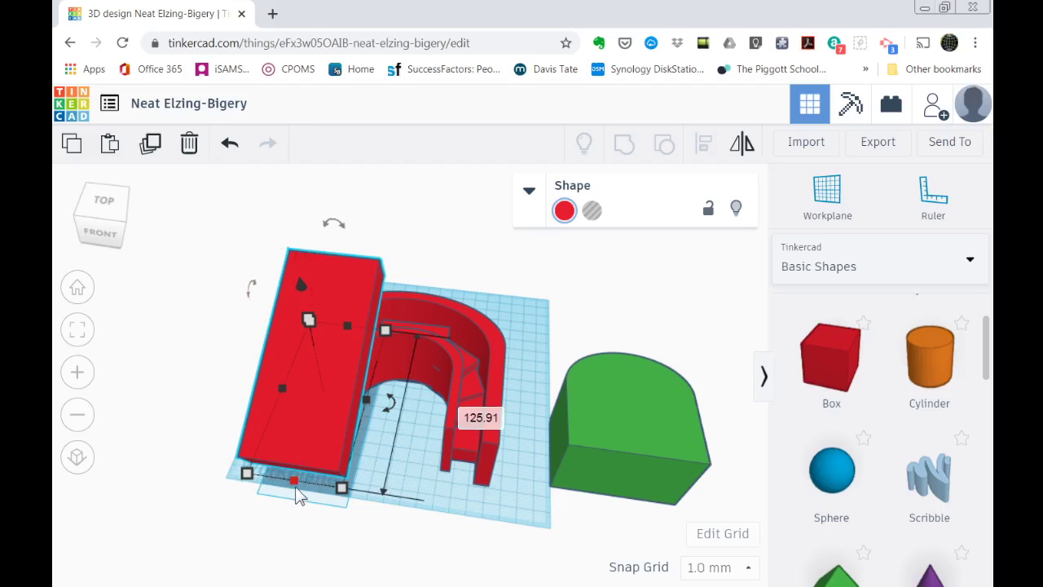
# Turn the tilted box horizontally by -22.5° so that it lies diagonally across the left leg.
pyautogui.moveTo(389, 402); pyautogui.dragTo(379, 415)
pyautogui.moveTo(409, 482); pyautogui.dragTo(255, 443, button='right')
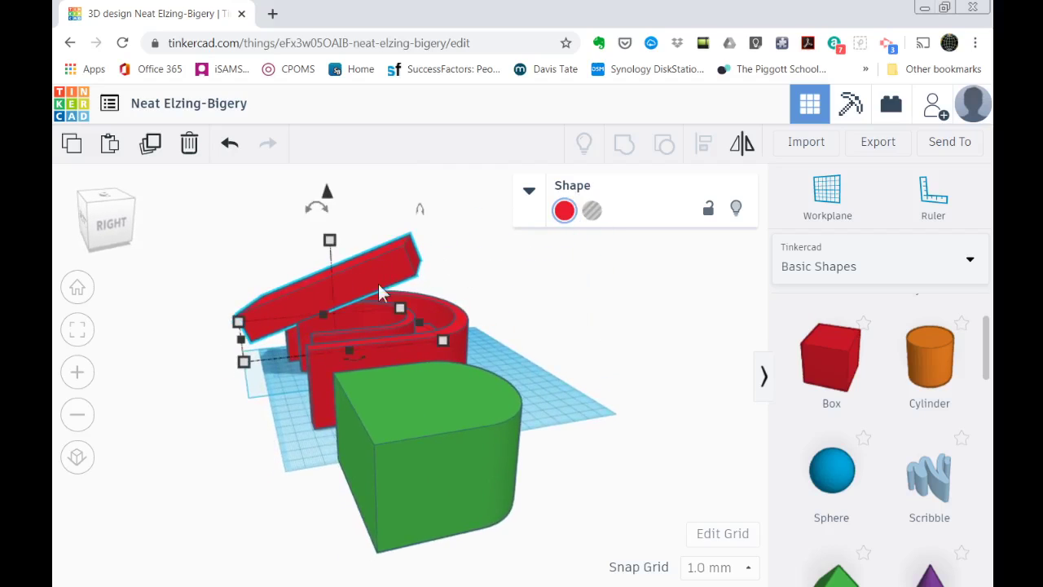
pyautogui.moveTo(295, 404); pyautogui.dragTo(427, 425, button='right')
pyautogui.moveTo(424, 395)
pyautogui.mouseDown()
pyautogui.moveTo(418, 404)
pyautogui.moveTo(410, 393)
pyautogui.mouseUp()
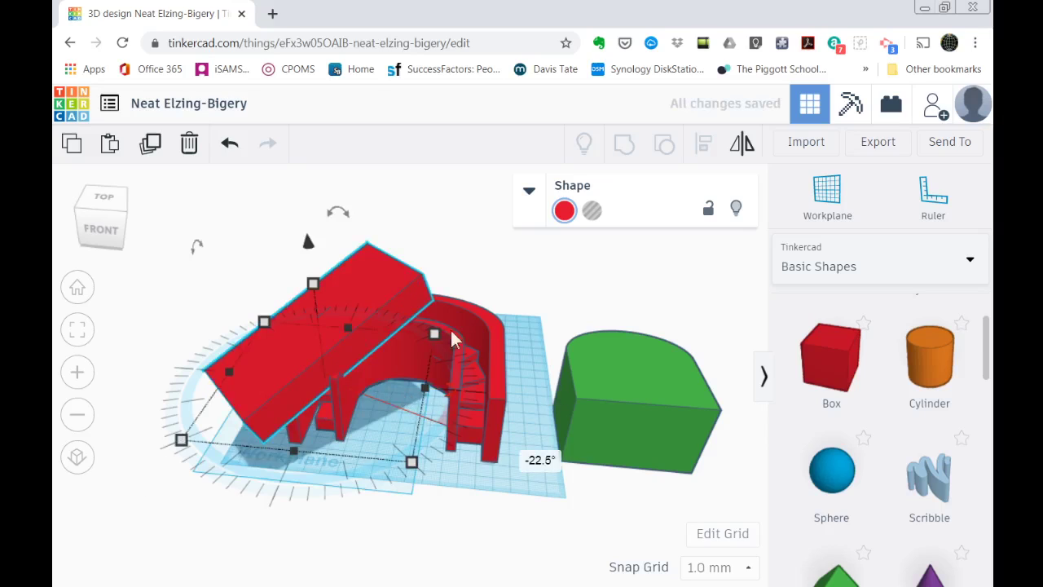
pyautogui.moveTo(491, 286); pyautogui.dragTo(444, 245, button='right')
pyautogui.moveTo(416, 237); pyautogui.dragTo(416, 244, button='right')
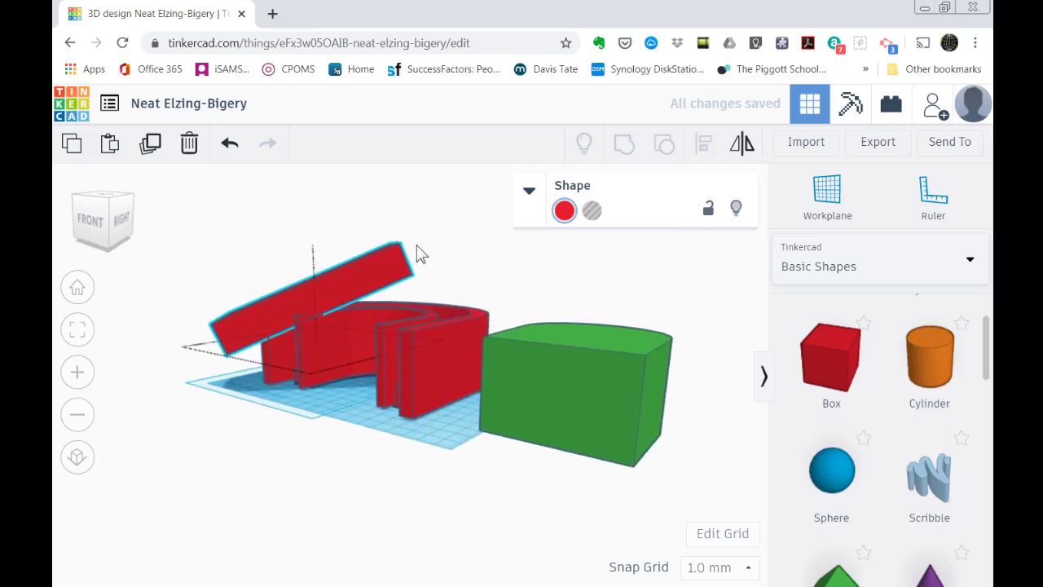
# Lower and shift the angled box over the left leg, and resize its footprint so it overhangs the outer wall.
pyautogui.moveTo(315, 204)
pyautogui.mouseDown()
pyautogui.moveTo(314, 231)
pyautogui.moveTo(312, 222)
pyautogui.mouseUp()
pyautogui.moveTo(318, 276)
pyautogui.mouseDown()
pyautogui.moveTo(314, 238)
pyautogui.moveTo(336, 285)
pyautogui.mouseUp()
pyautogui.moveTo(187, 371); pyautogui.dragTo(160, 346)
pyautogui.moveTo(160, 346); pyautogui.dragTo(321, 321, button='right')
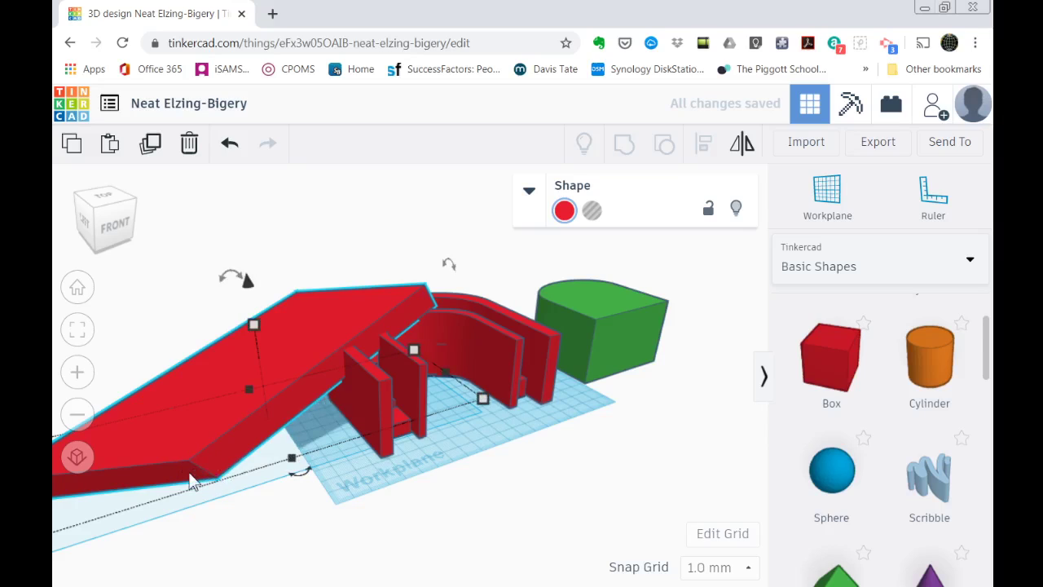
pyautogui.moveTo(188, 497); pyautogui.dragTo(282, 478, button='right')
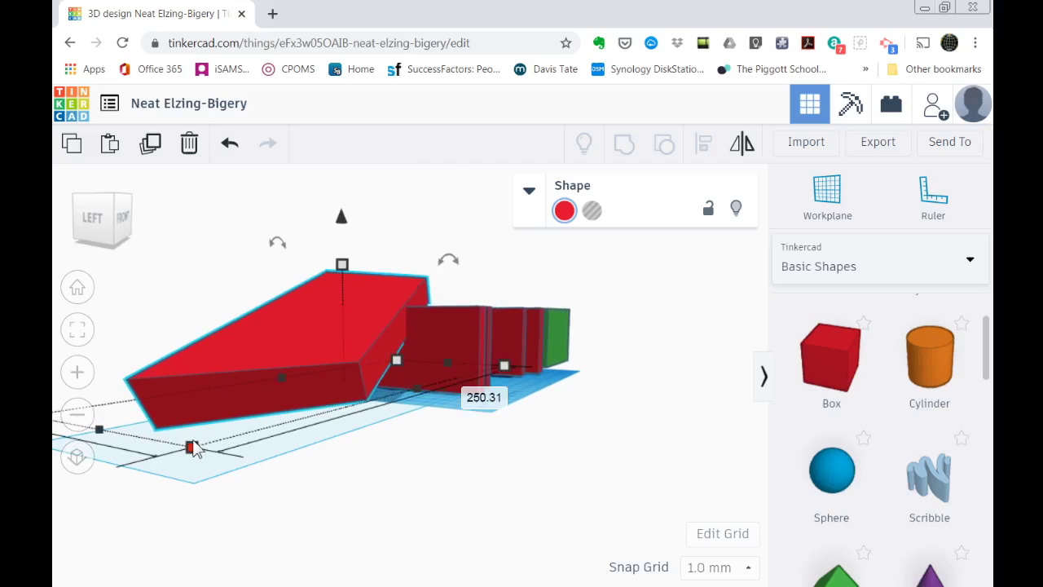
pyautogui.moveTo(204, 446); pyautogui.dragTo(552, 409)
pyautogui.moveTo(473, 484); pyautogui.dragTo(289, 496, button='right')
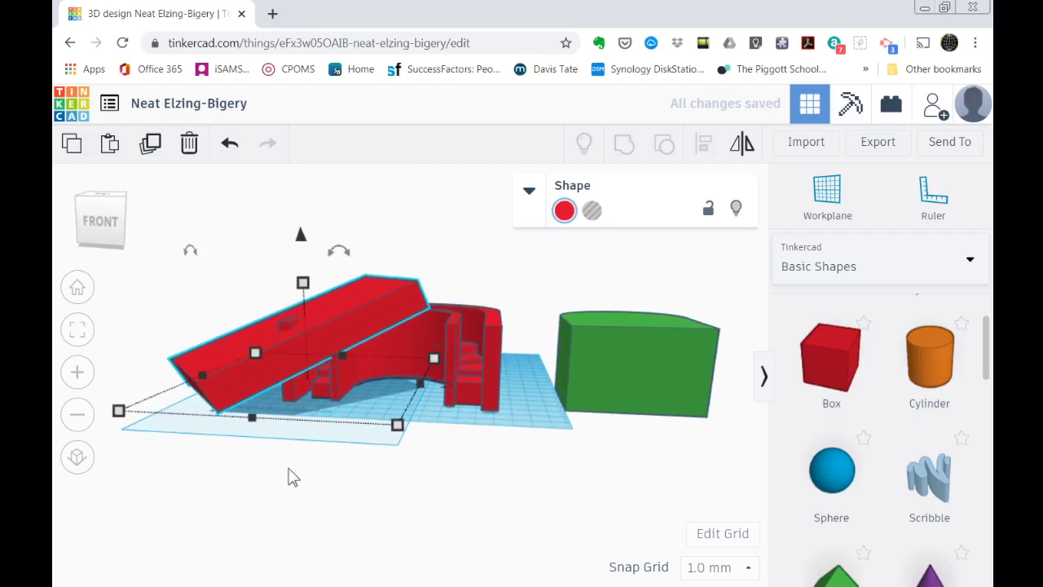
# Adjust the angled box's position over the left leg and set its height to 81 mm.
pyautogui.moveTo(302, 283); pyautogui.dragTo(302, 256)
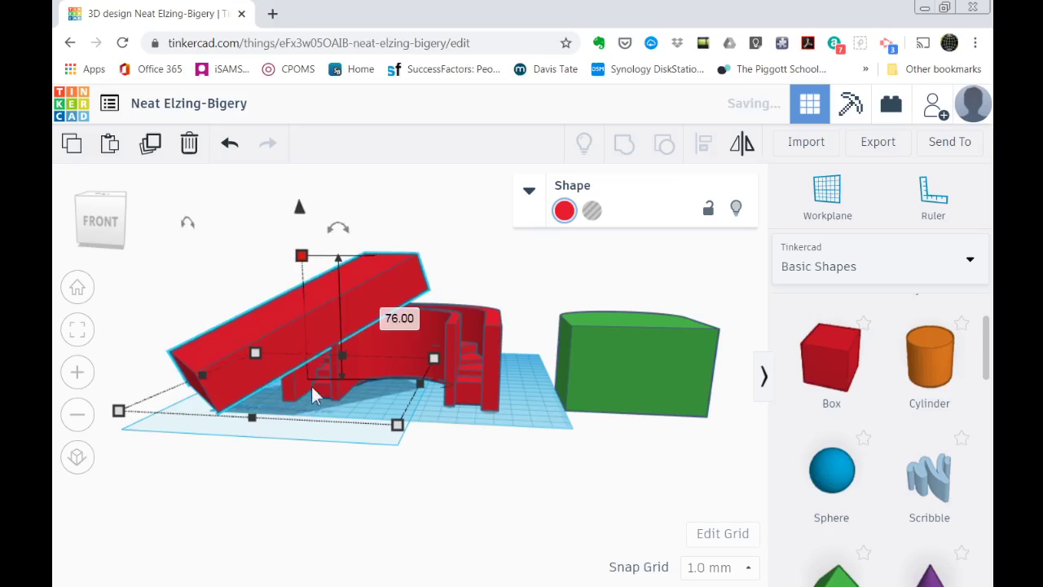
pyautogui.moveTo(298, 490); pyautogui.dragTo(206, 483, button='right')
pyautogui.moveTo(343, 285); pyautogui.dragTo(360, 289)
pyautogui.moveTo(286, 498); pyautogui.dragTo(500, 471, button='right')
pyautogui.moveTo(421, 245); pyautogui.dragTo(421, 234)
pyautogui.moveTo(277, 435); pyautogui.dragTo(107, 435, button='right')
pyautogui.moveTo(314, 194); pyautogui.dragTo(314, 204)
pyautogui.moveTo(317, 265)
pyautogui.mouseDown()
pyautogui.moveTo(310, 237)
pyautogui.moveTo(314, 259)
pyautogui.mouseUp()
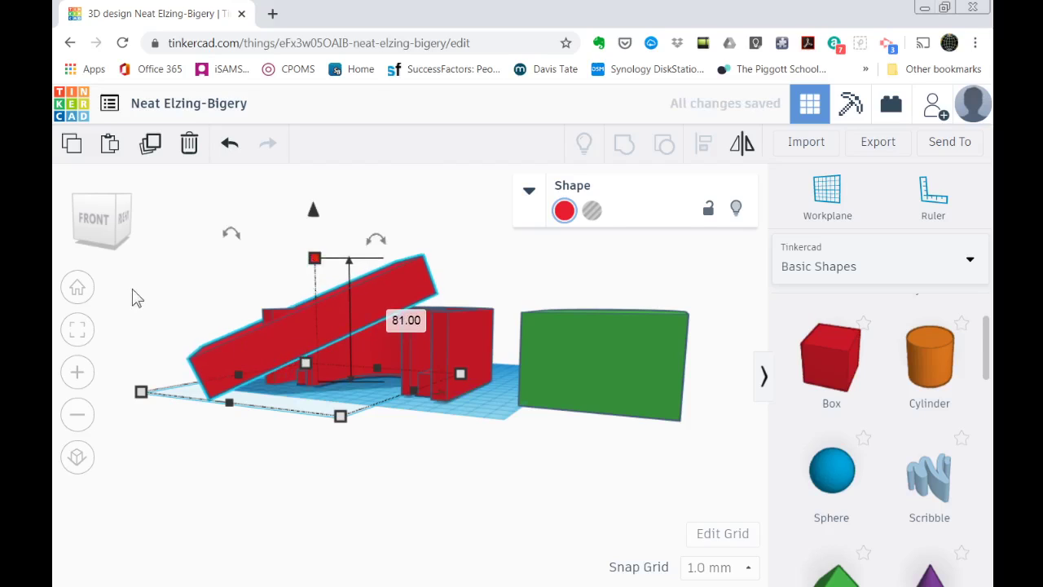
# Increase the angled box's height to 148 mm.
pyautogui.moveTo(203, 307); pyautogui.dragTo(261, 339, button='right')
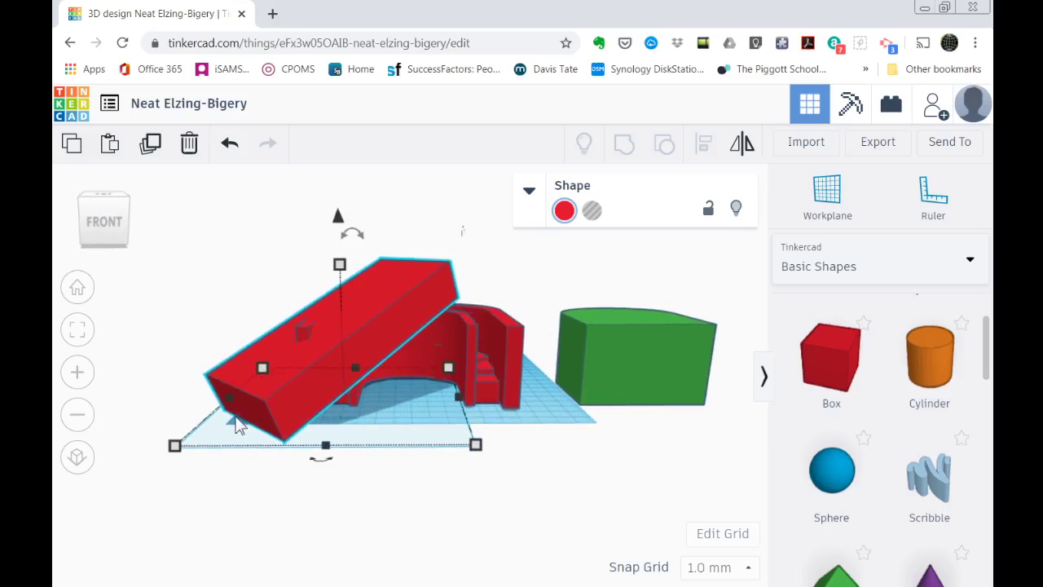
pyautogui.moveTo(237, 447)
pyautogui.mouseDown(button='right')
pyautogui.moveTo(233, 396)
pyautogui.moveTo(230, 443)
pyautogui.mouseUp(button='right')
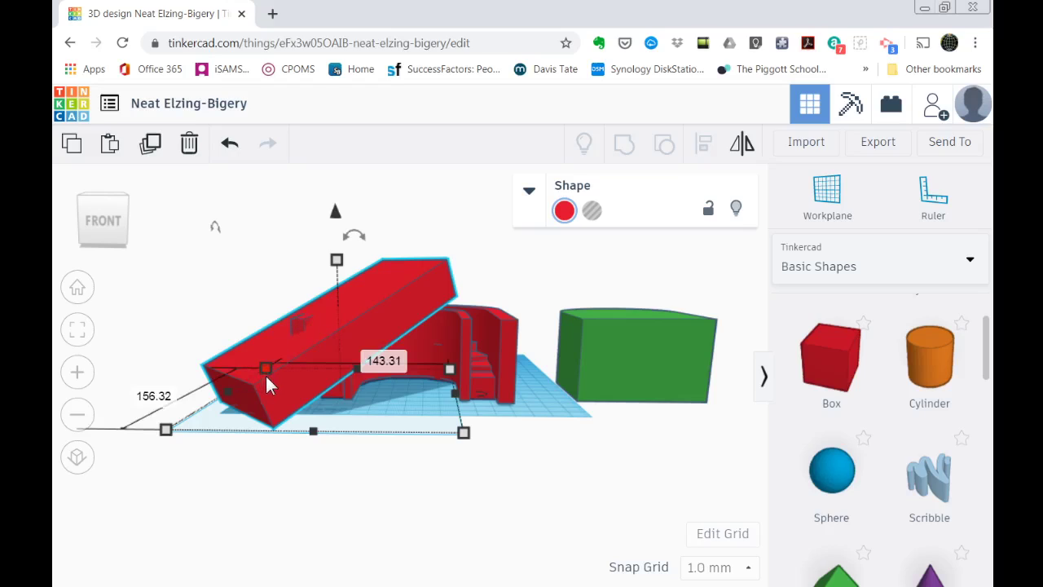
pyautogui.moveTo(335, 265)
pyautogui.moveTo(336, 268); pyautogui.dragTo(260, 141)
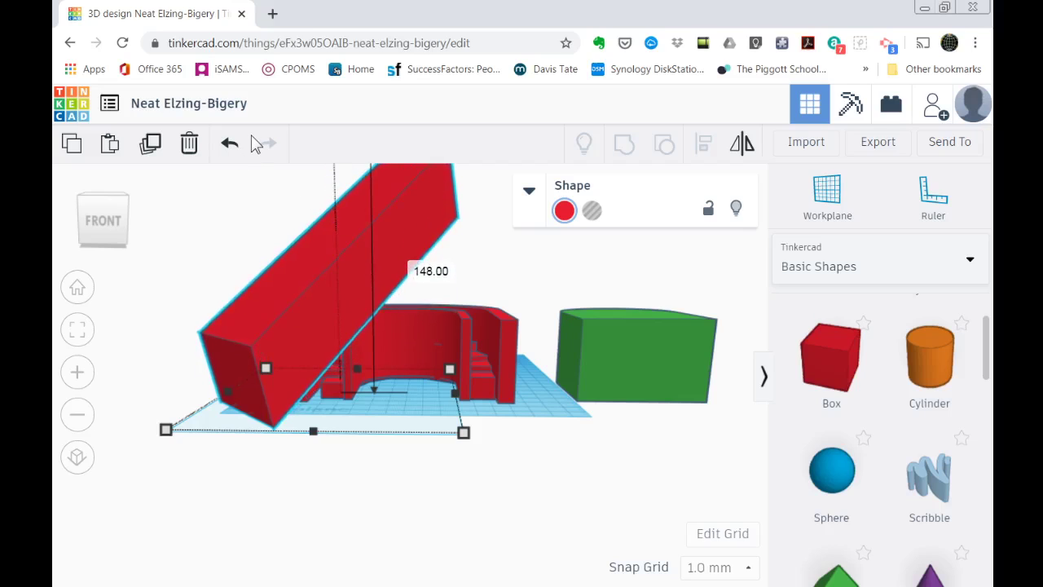
pyautogui.moveTo(426, 278); pyautogui.dragTo(363, 287, button='right')
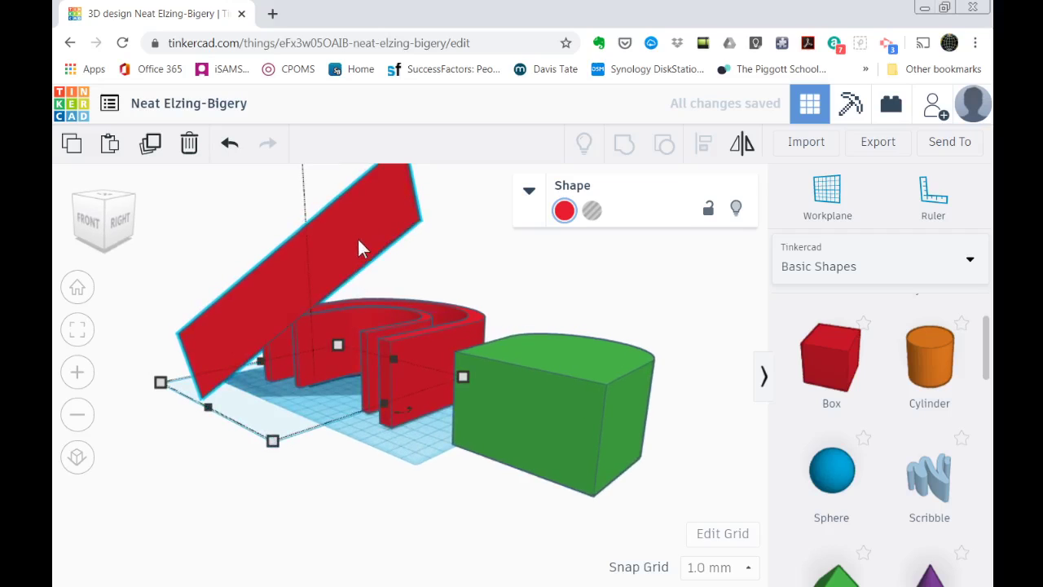
pyautogui.moveTo(188, 287); pyautogui.dragTo(328, 320, button='right')
pyautogui.click(328, 324)
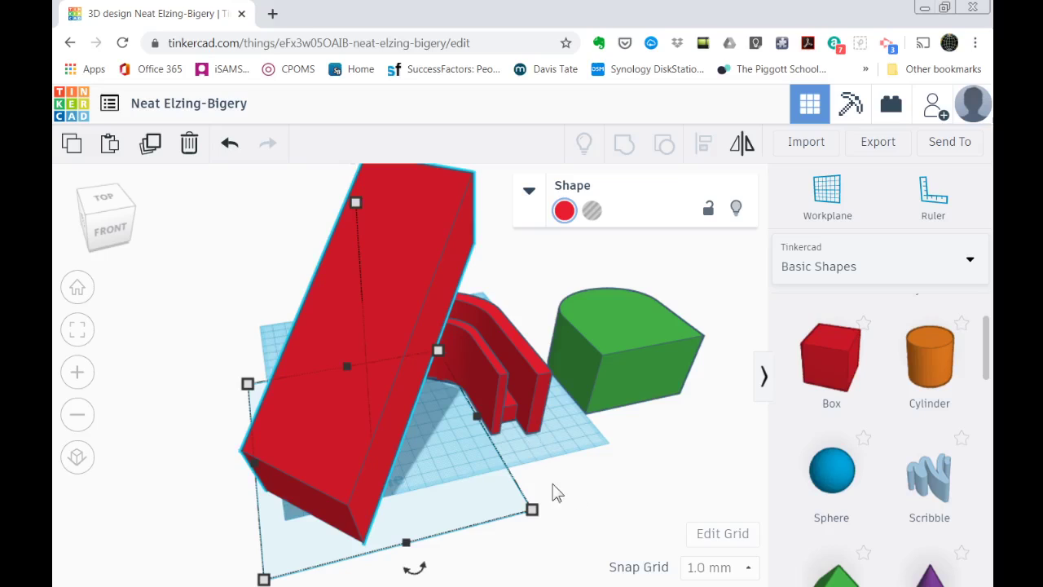
# Rotate the angled box about its two horizontal axes to level it sideways and flatten its forward slope.
pyautogui.scroll(-3, 538, 477)
pyautogui.scroll(2, 530, 467)
pyautogui.moveTo(467, 190); pyautogui.dragTo(478, 201)
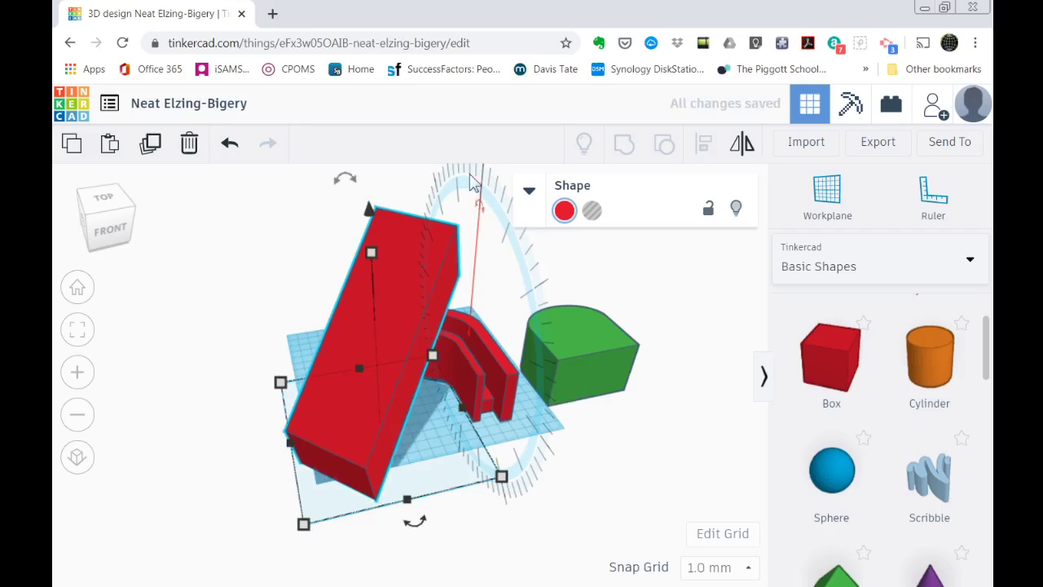
pyautogui.moveTo(482, 205); pyautogui.dragTo(456, 220)
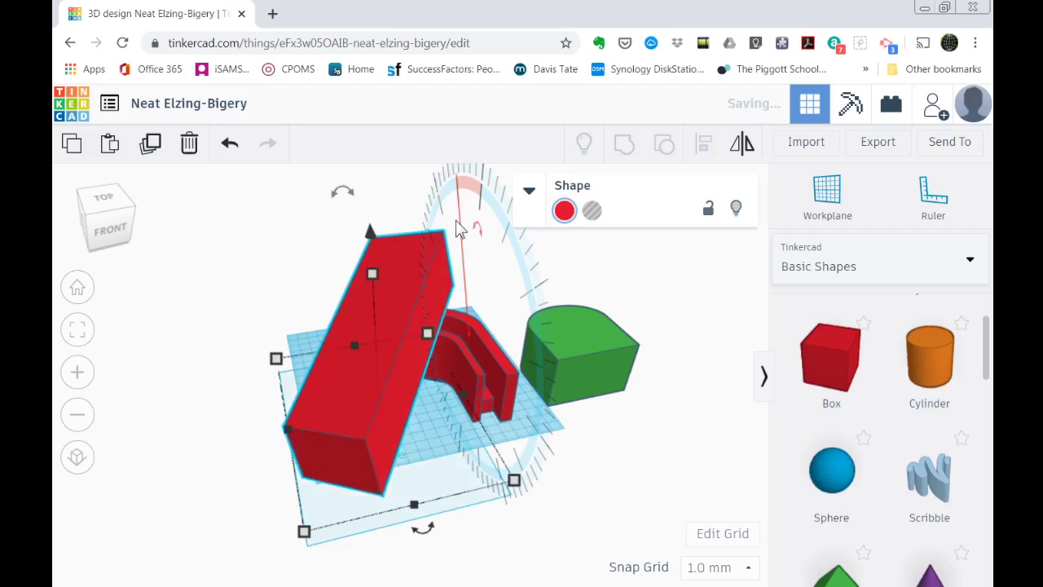
pyautogui.moveTo(343, 194); pyautogui.dragTo(371, 198)
# Lower the sloping box by 16.32 mm to 29 mm above the workplane so that it cuts into the left walls.
pyautogui.moveTo(574, 457); pyautogui.dragTo(370, 406, button='right')
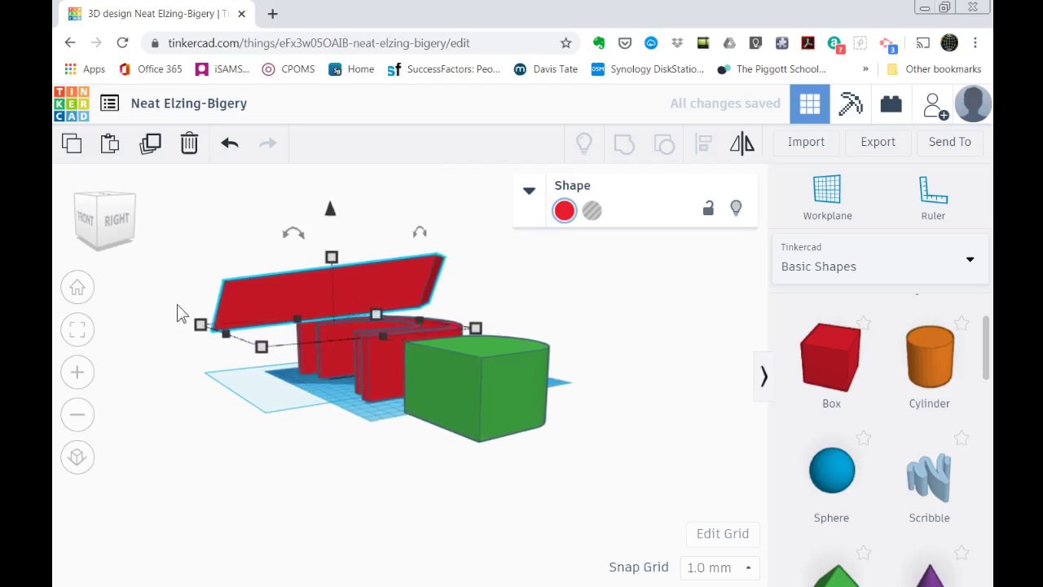
pyautogui.moveTo(283, 226)
pyautogui.moveTo(287, 229); pyautogui.dragTo(278, 234)
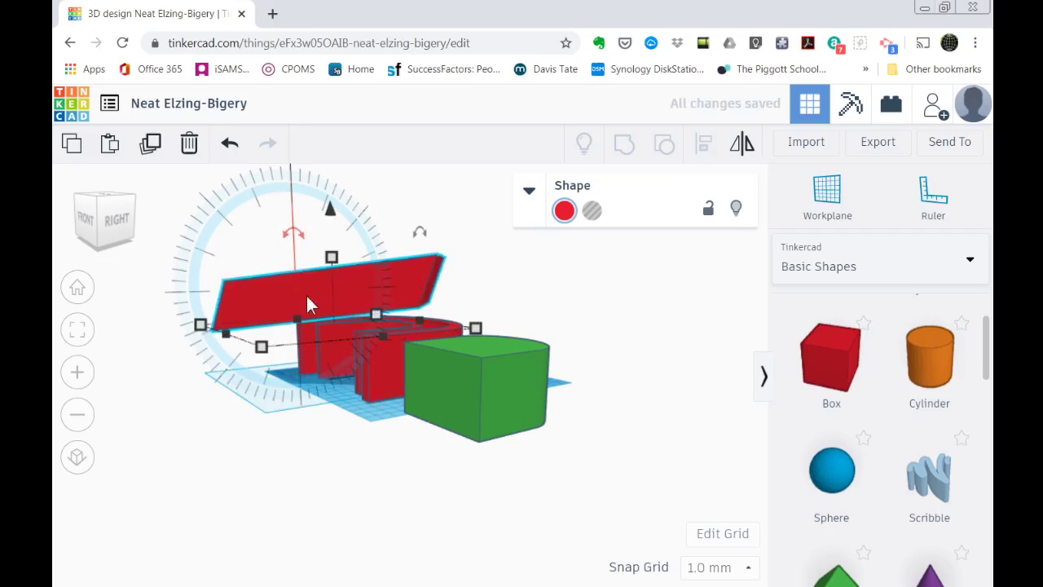
pyautogui.moveTo(330, 214); pyautogui.dragTo(328, 228)
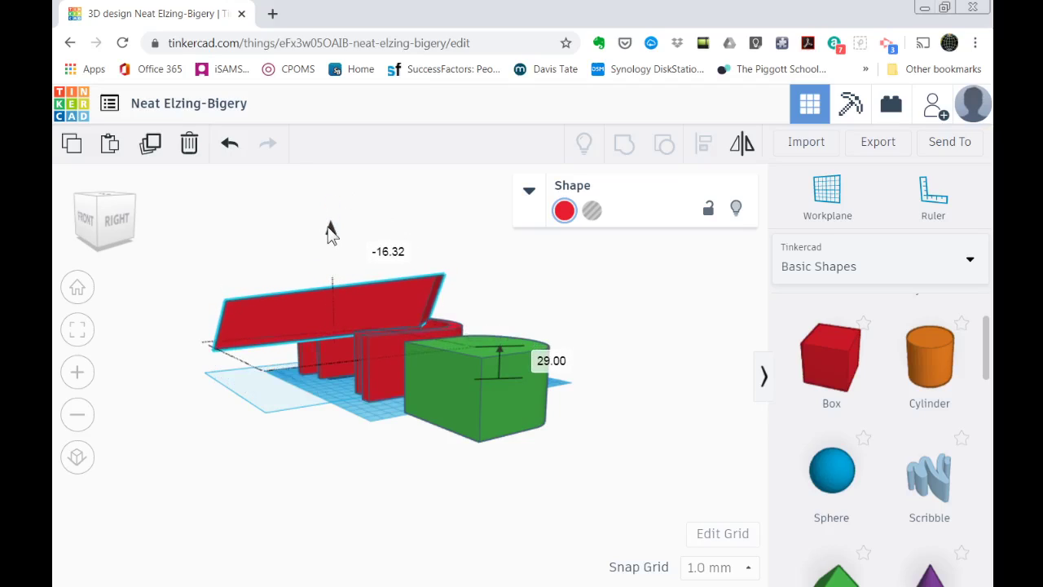
pyautogui.moveTo(245, 457); pyautogui.dragTo(400, 464, button='right')
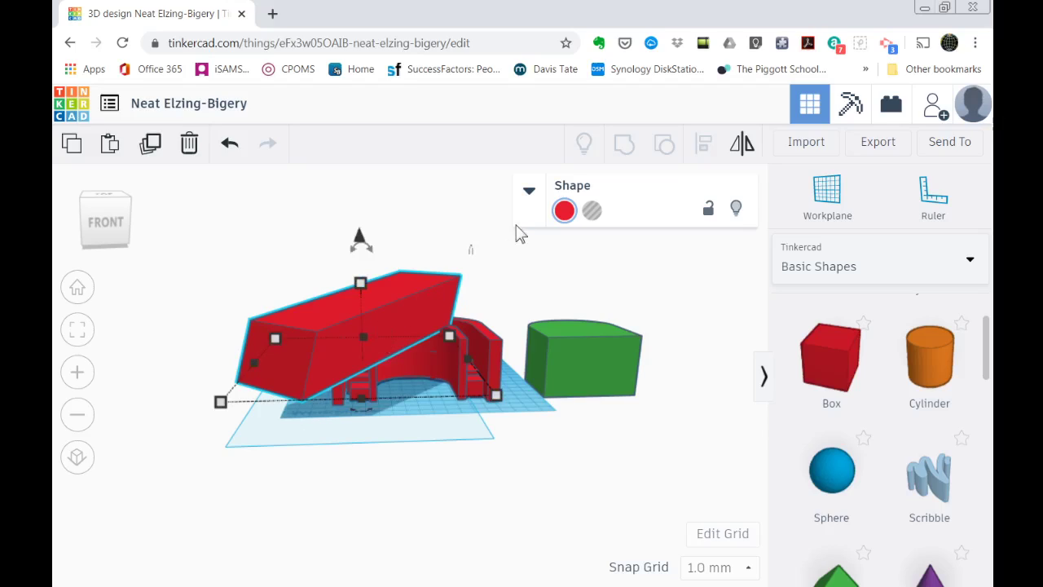
# Turn the sloping box into a hole and group it with the staircase to trim the tops of the left walls.
pyautogui.click(591, 213)
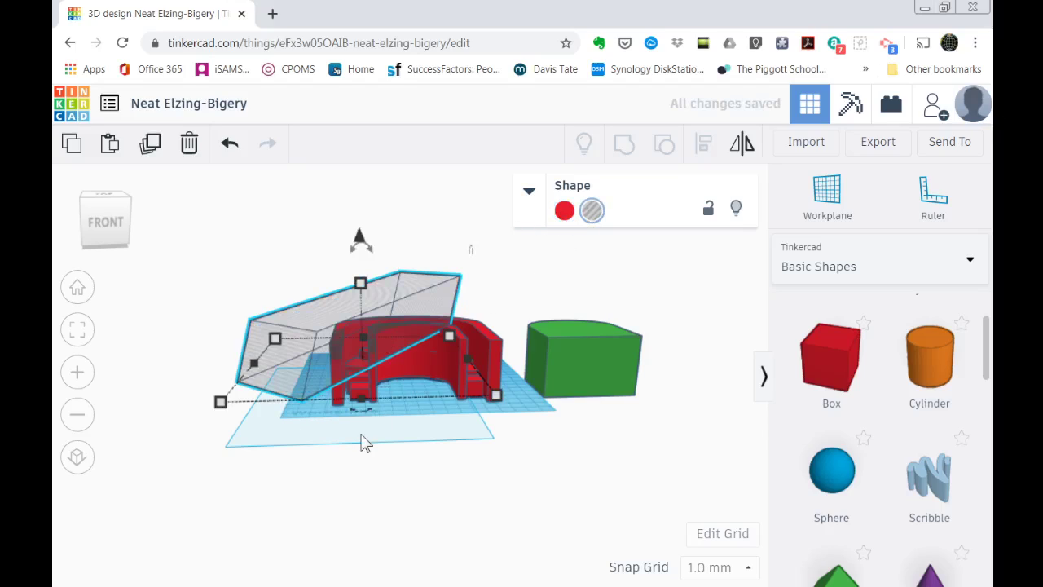
pyautogui.keyDown('shift'); pyautogui.click(459, 374); pyautogui.keyUp('shift')
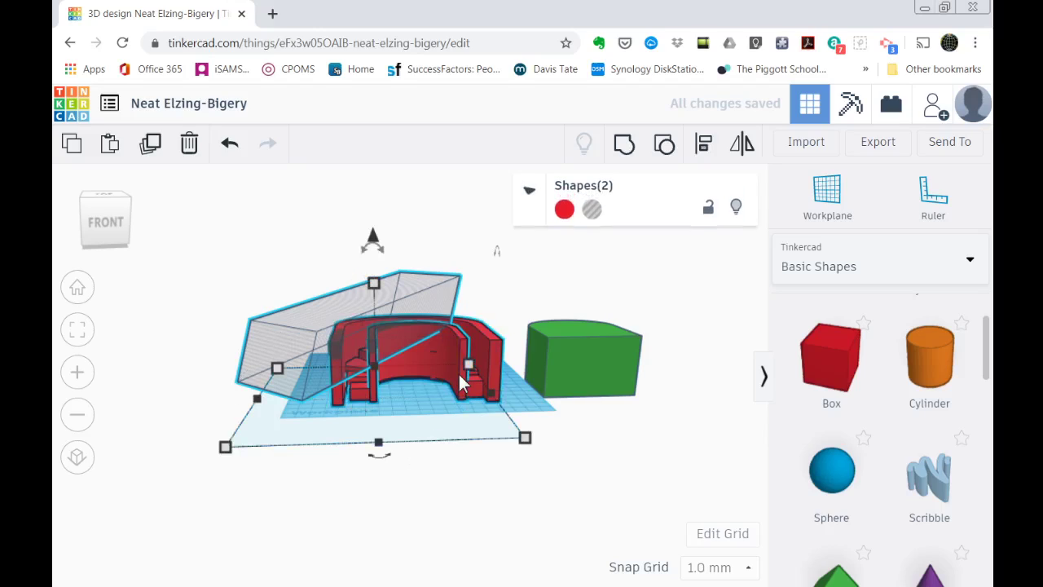
pyautogui.click(624, 145)
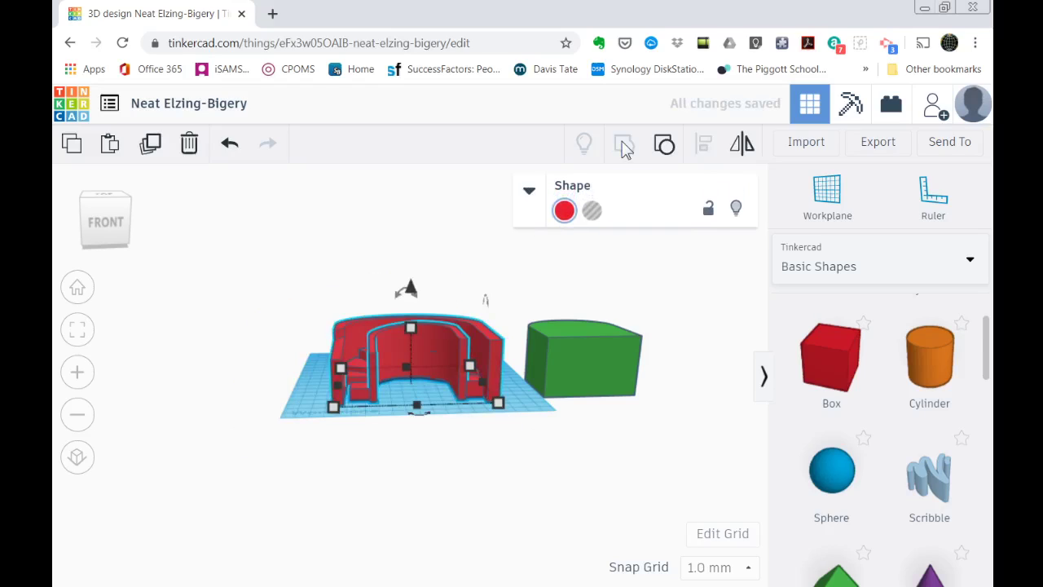
pyautogui.click(236, 372)
pyautogui.moveTo(235, 372); pyautogui.dragTo(453, 358, button='right')
pyautogui.scroll(5, 453, 359)
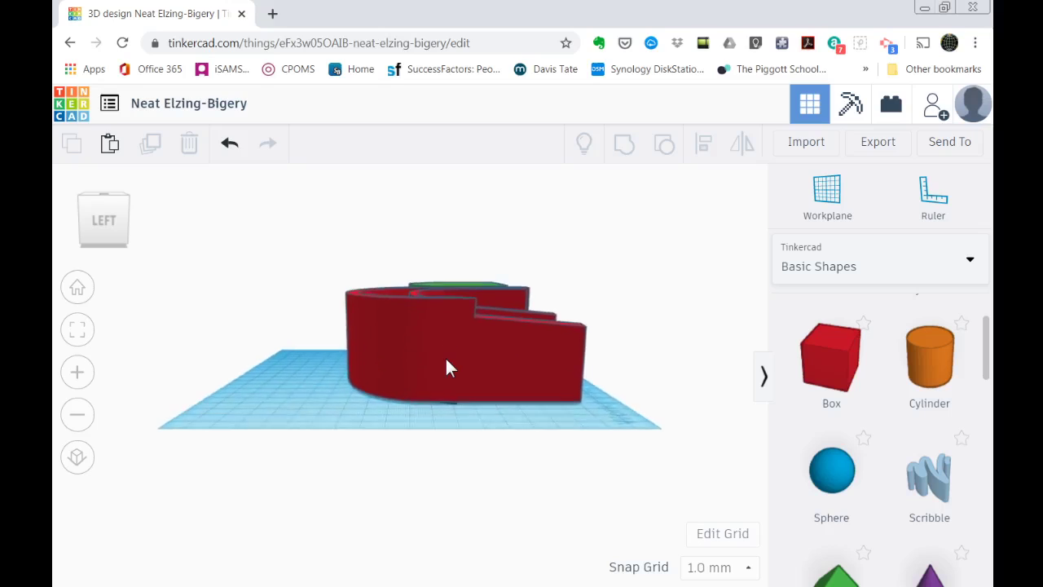
pyautogui.moveTo(492, 438); pyautogui.dragTo(334, 467, button='right')
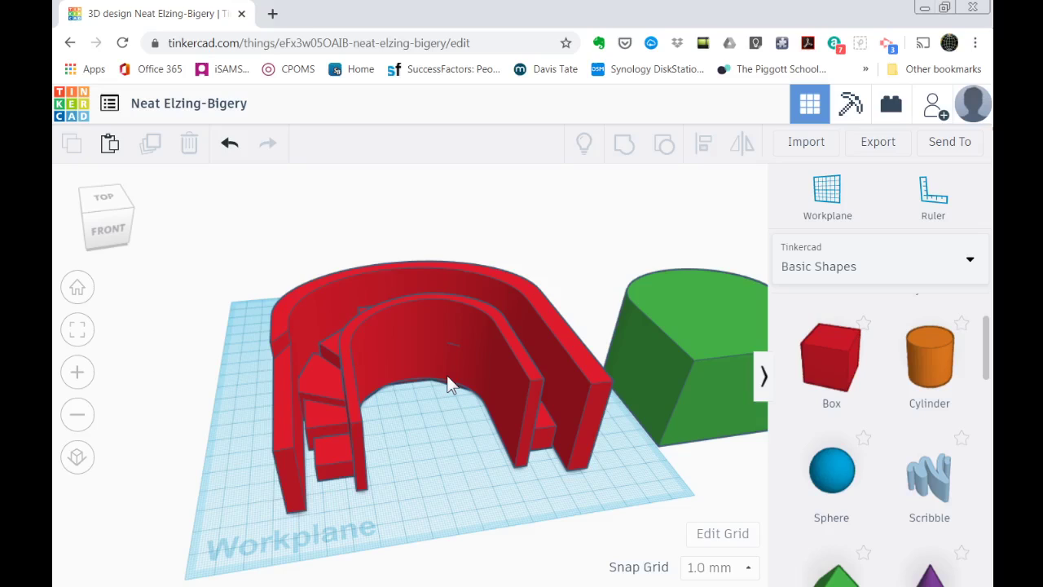
pyautogui.moveTo(421, 402); pyautogui.dragTo(423, 423, button='right')
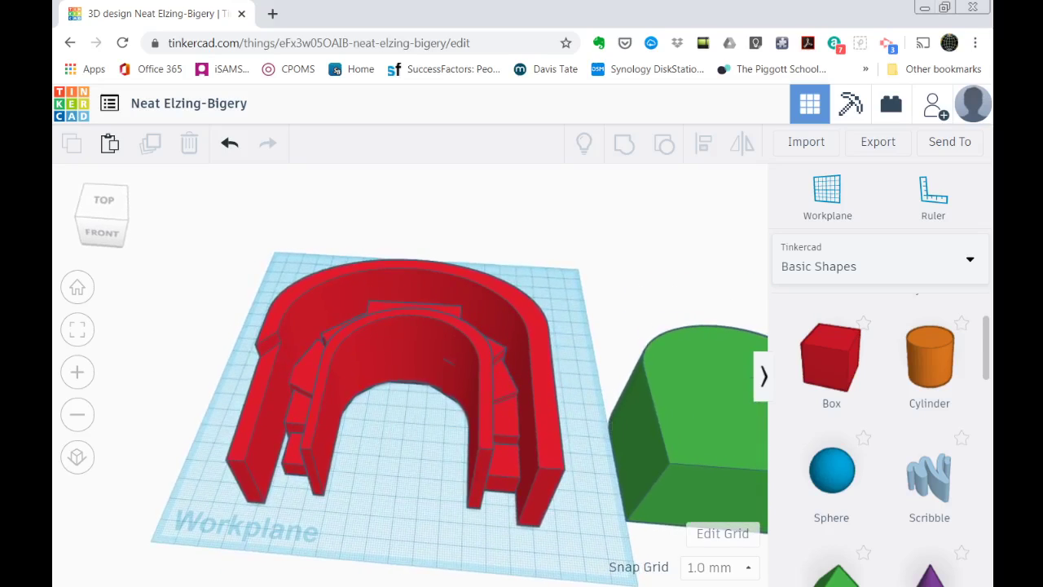